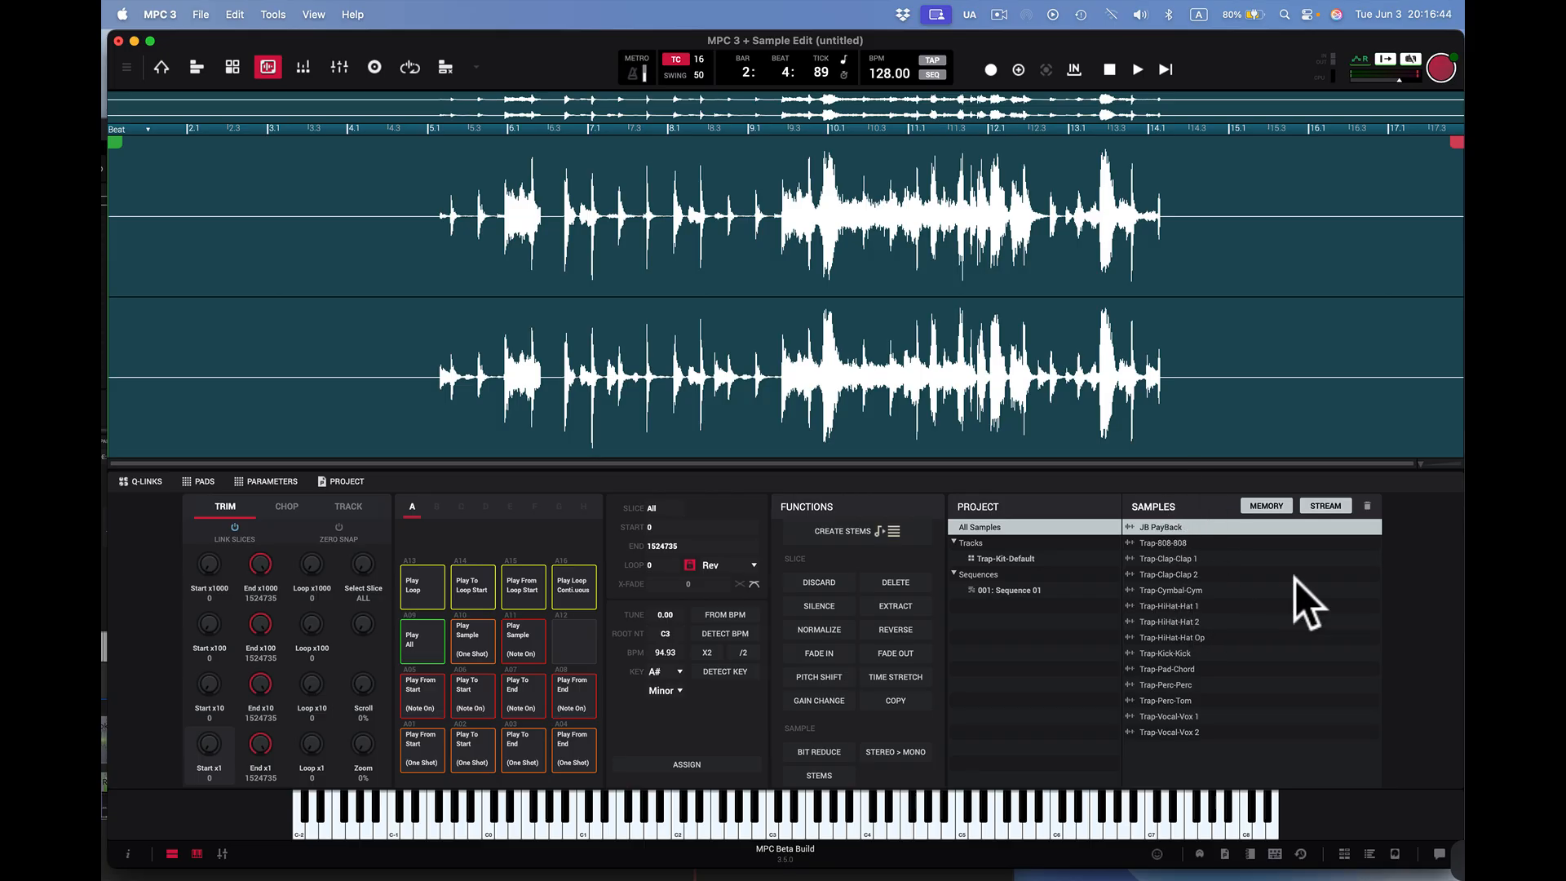
Step: Toggle the display of in-memory samples off and back on, and inspect the Purge Samples options without purging anything
{"action": "left_click", "coordinate": [1276, 505]}
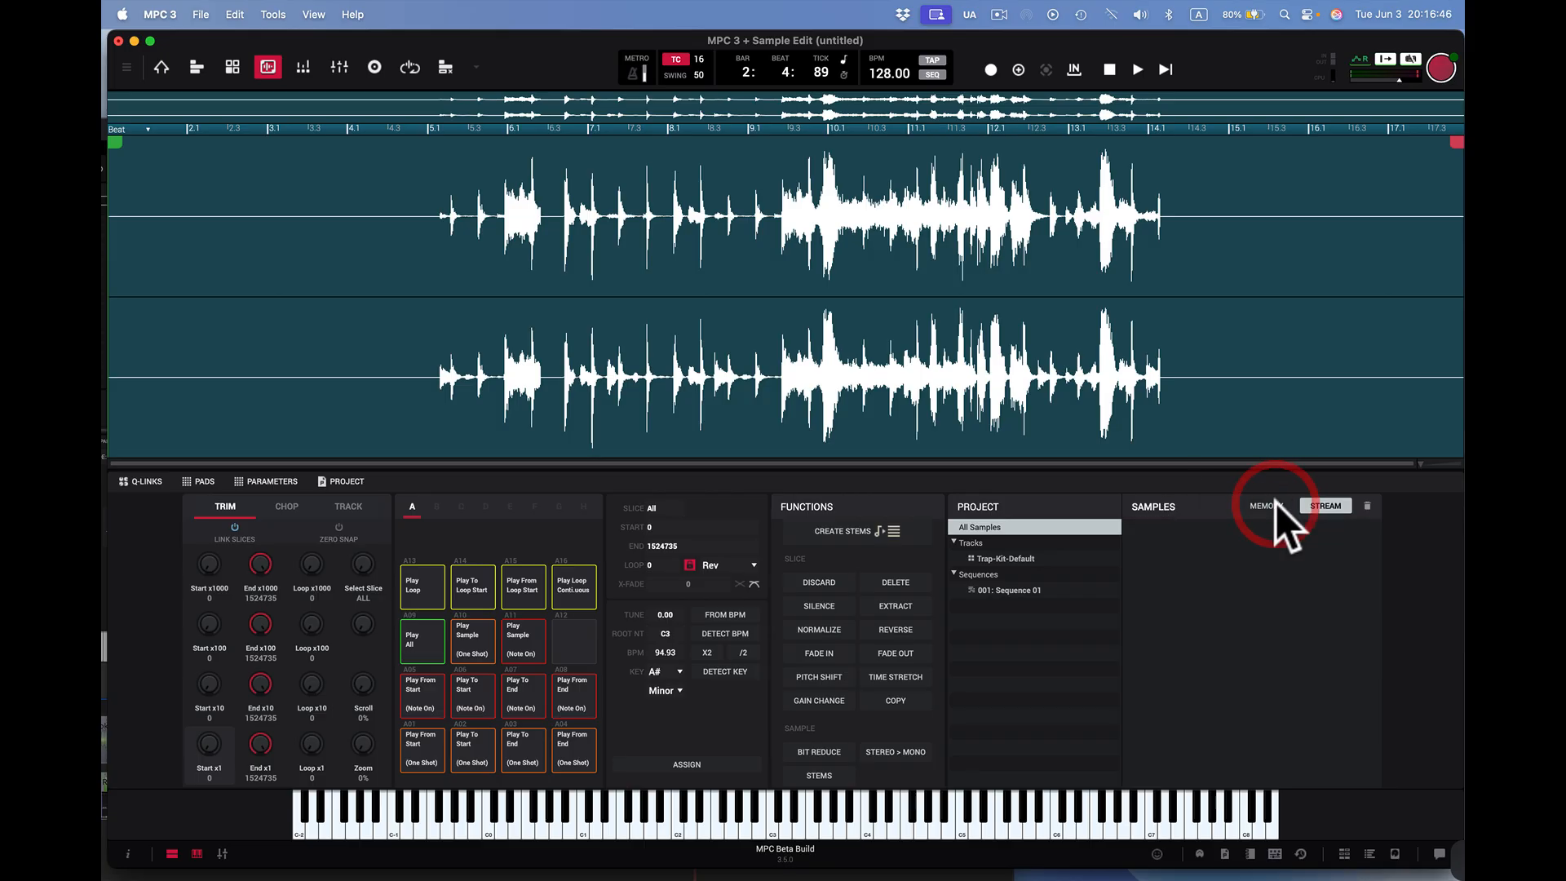
{"action": "left_click", "coordinate": [1277, 506]}
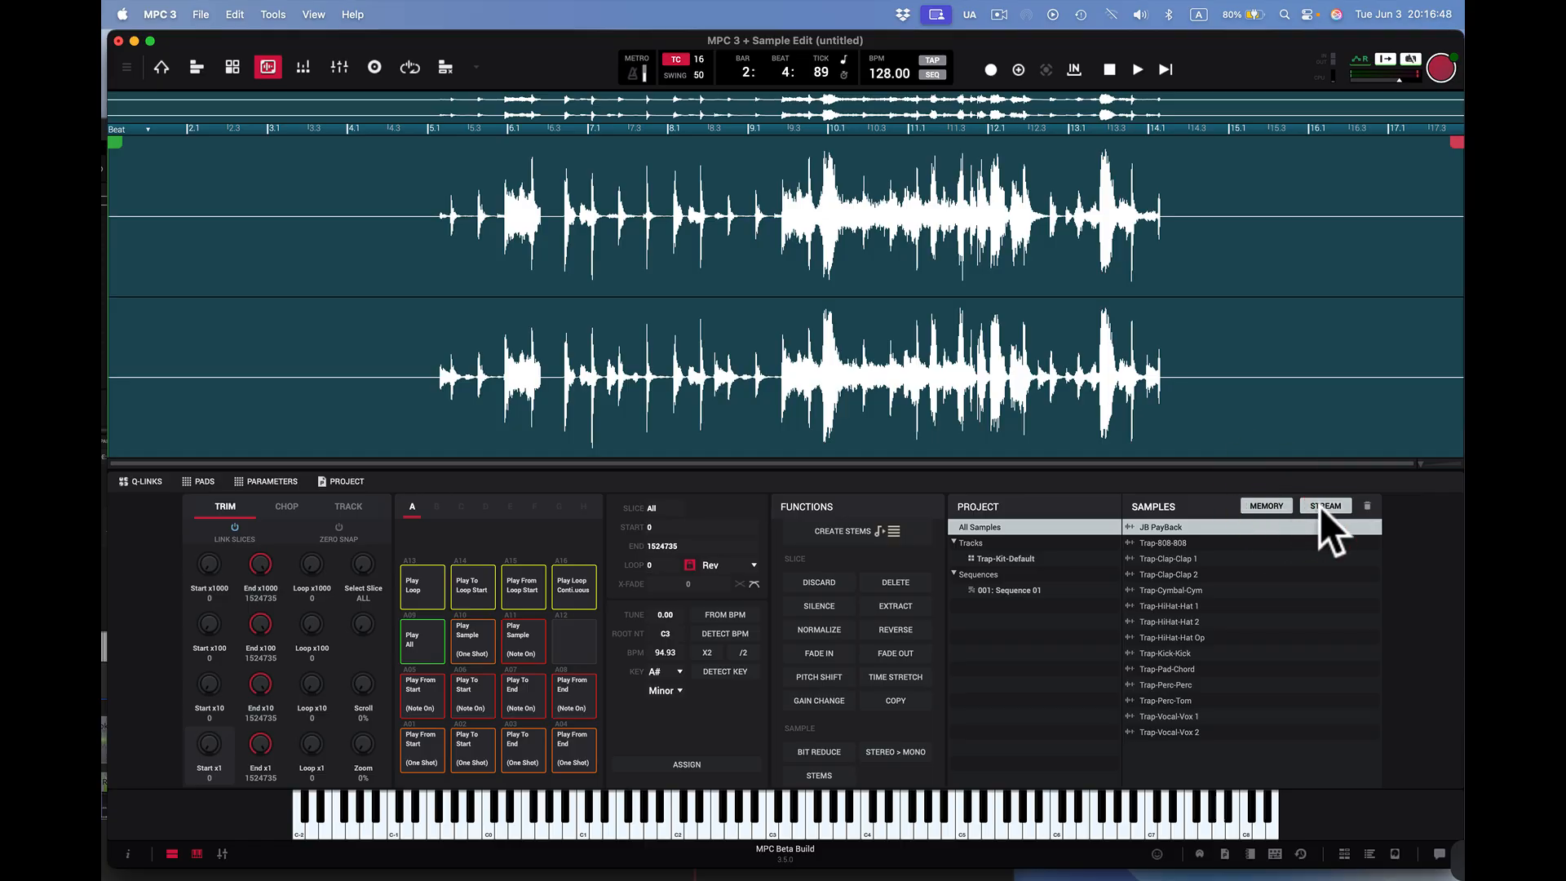
{"action": "left_click", "coordinate": [1367, 505]}
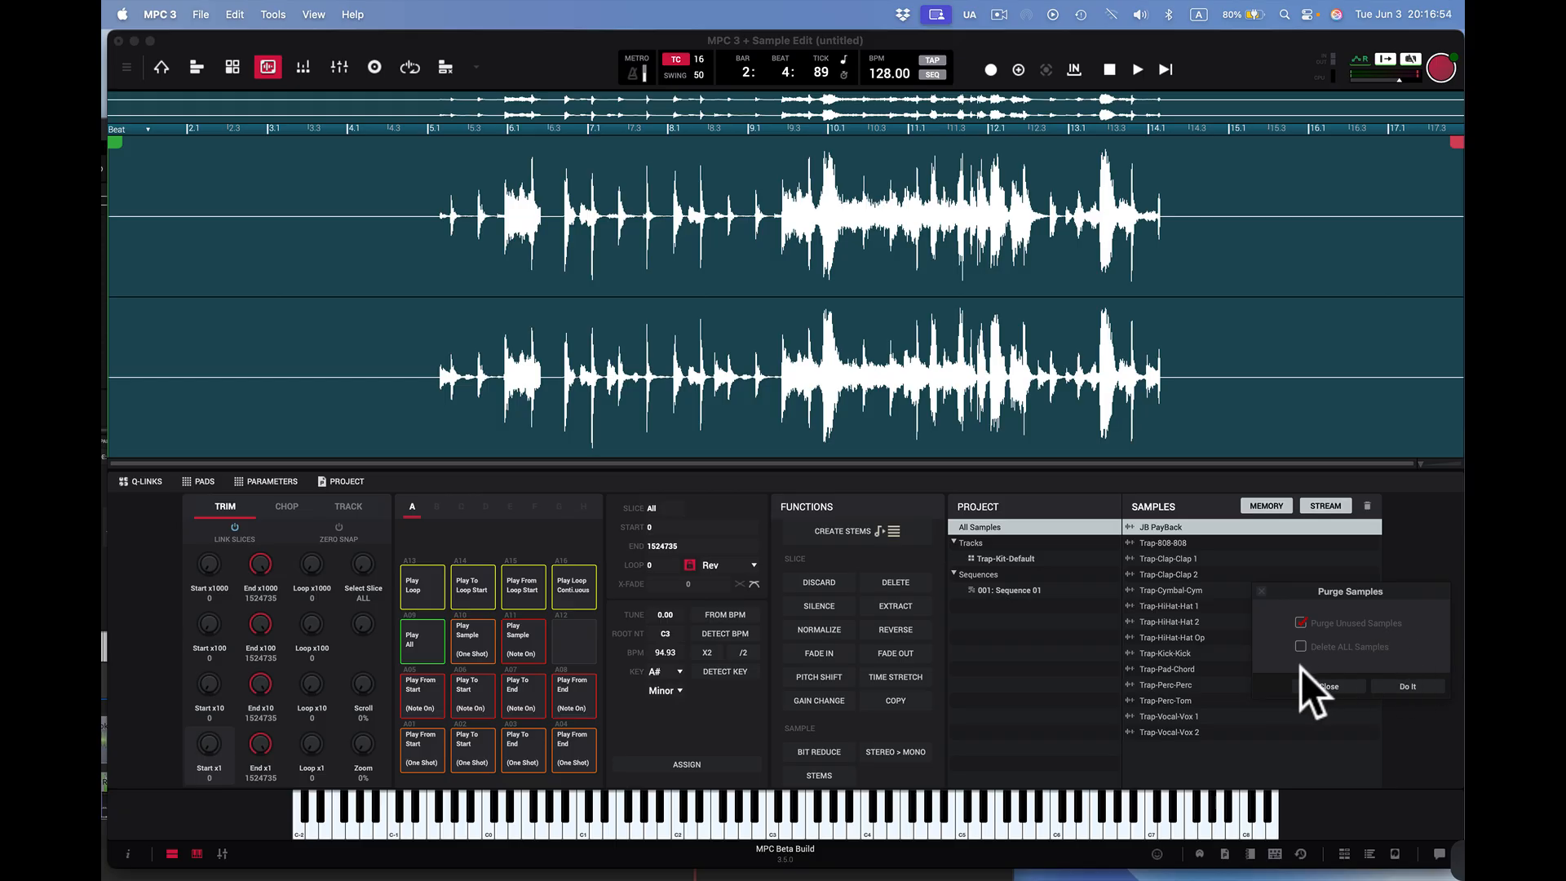
{"action": "left_click", "coordinate": [1302, 621]}
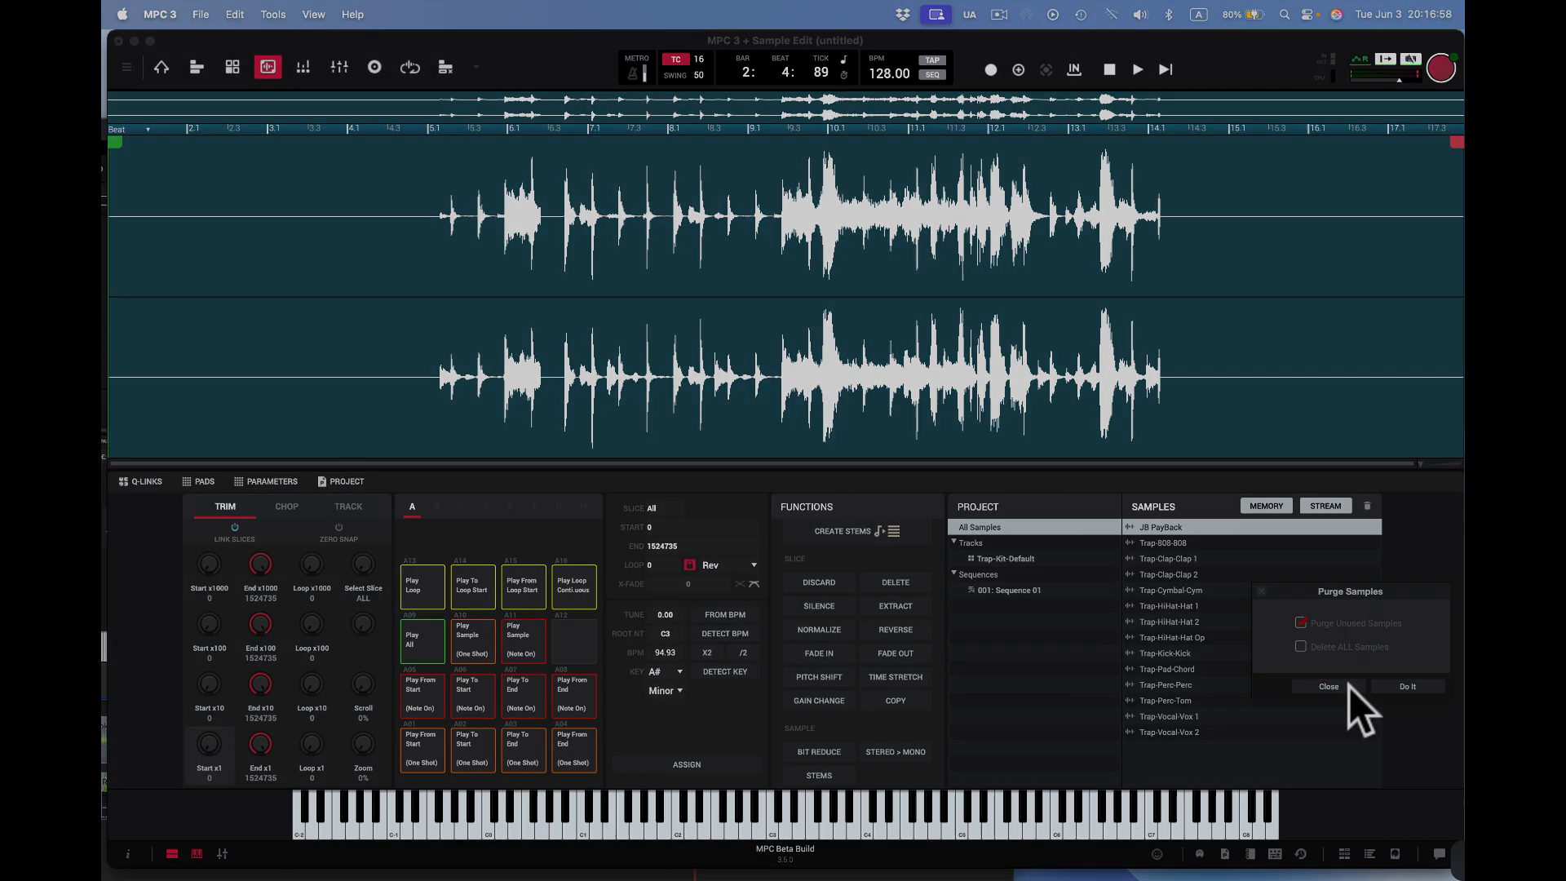
{"action": "left_click", "coordinate": [1349, 687]}
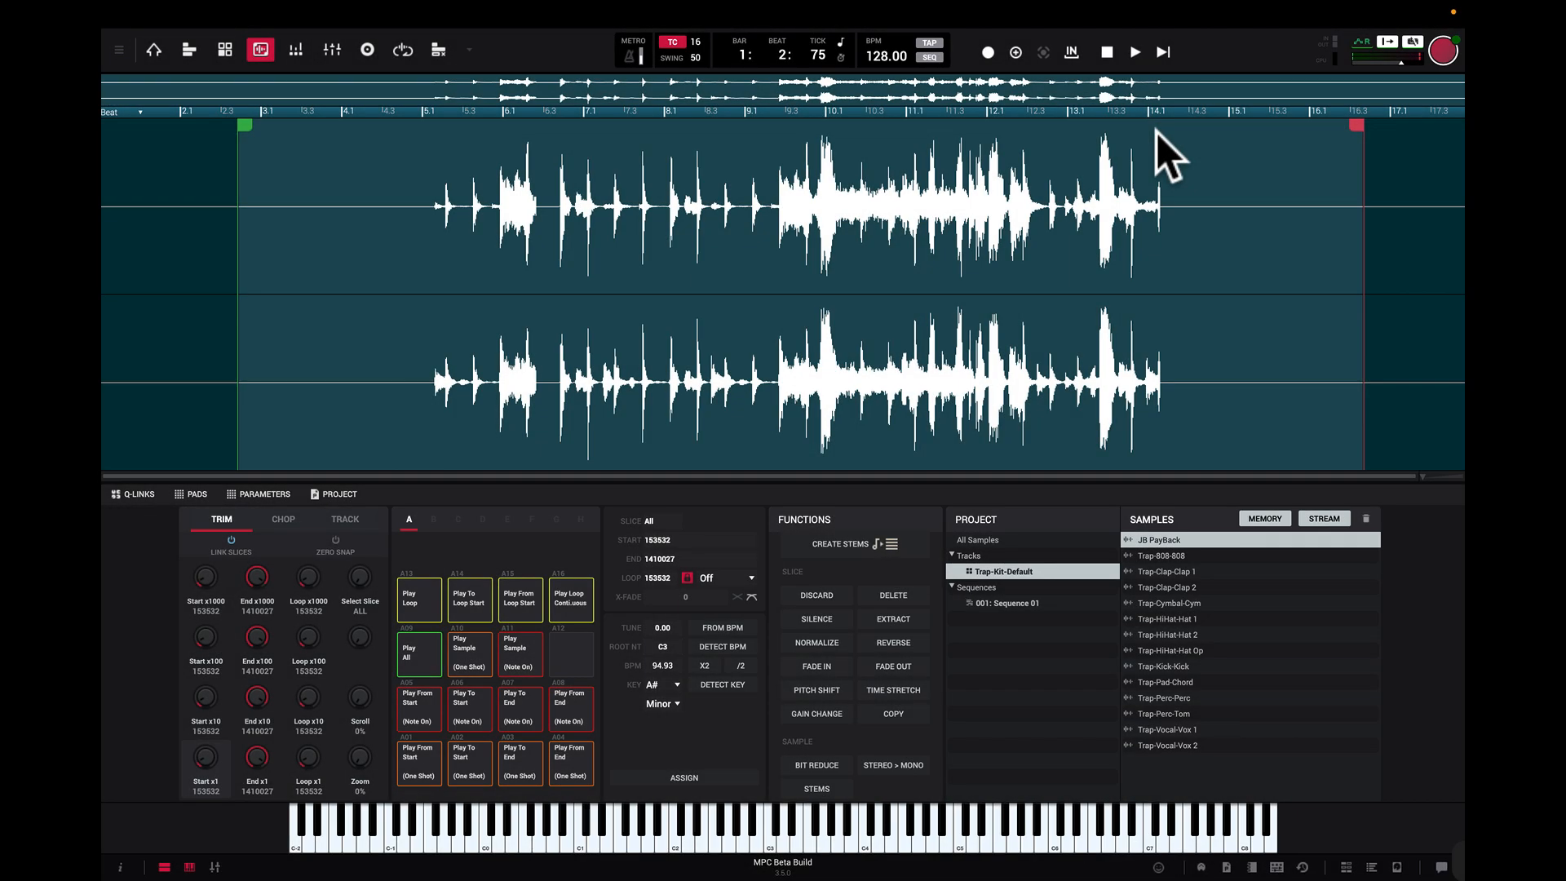
Step: Set the JB PayBack sample's start point to about 510009 and its end point to about 724426 while auditioning the loop
{"action": "left_click_drag", "start_coordinate": [241, 124], "coordinate": [106, 163]}
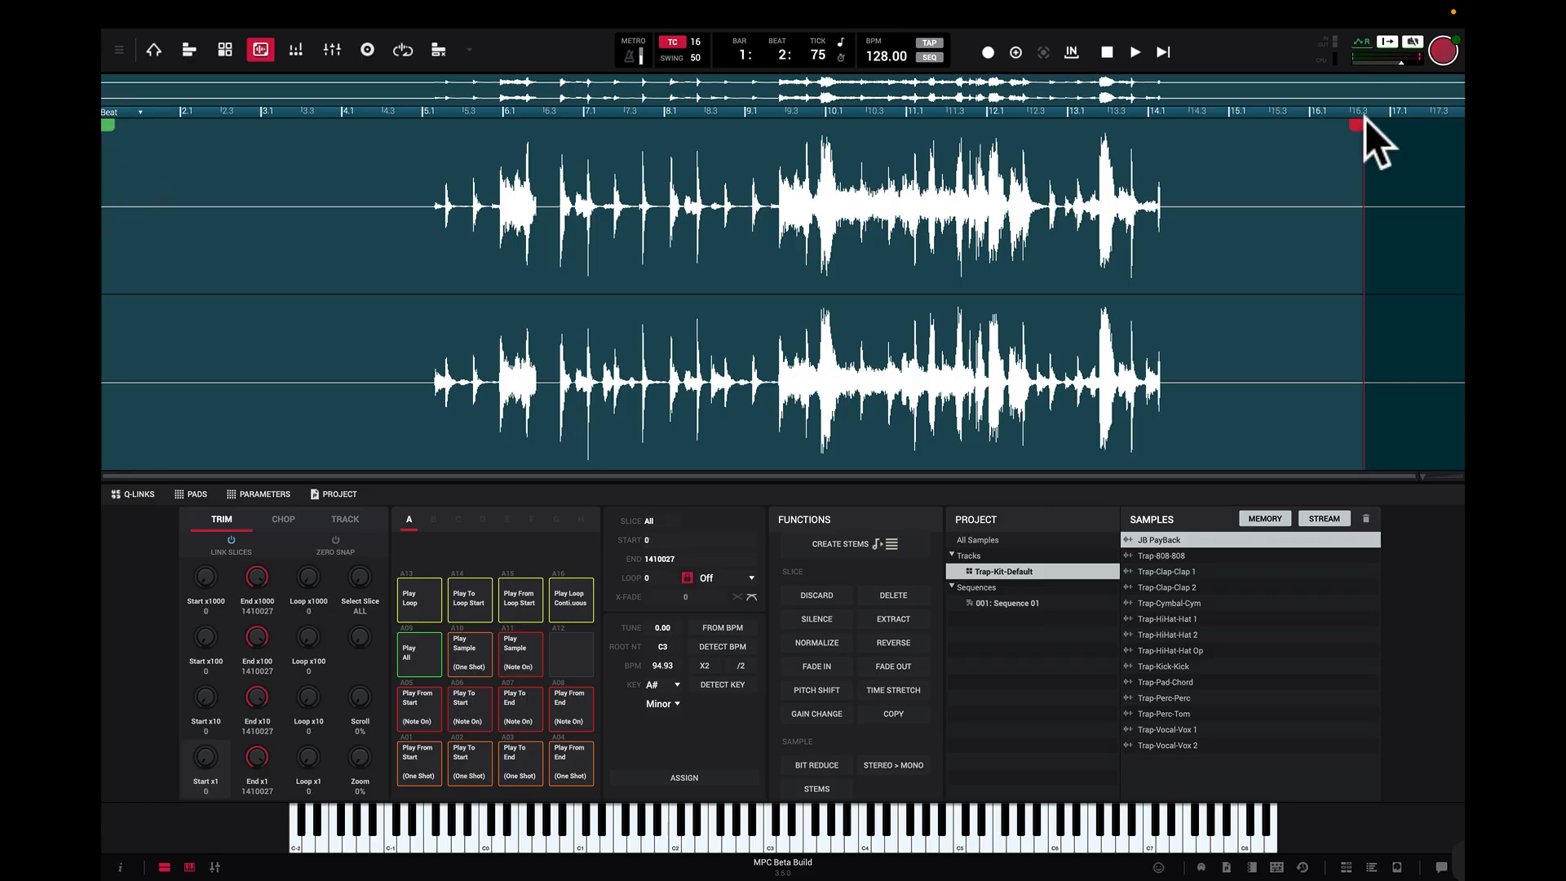
{"action": "left_click_drag", "start_coordinate": [1364, 121], "coordinate": [1454, 127]}
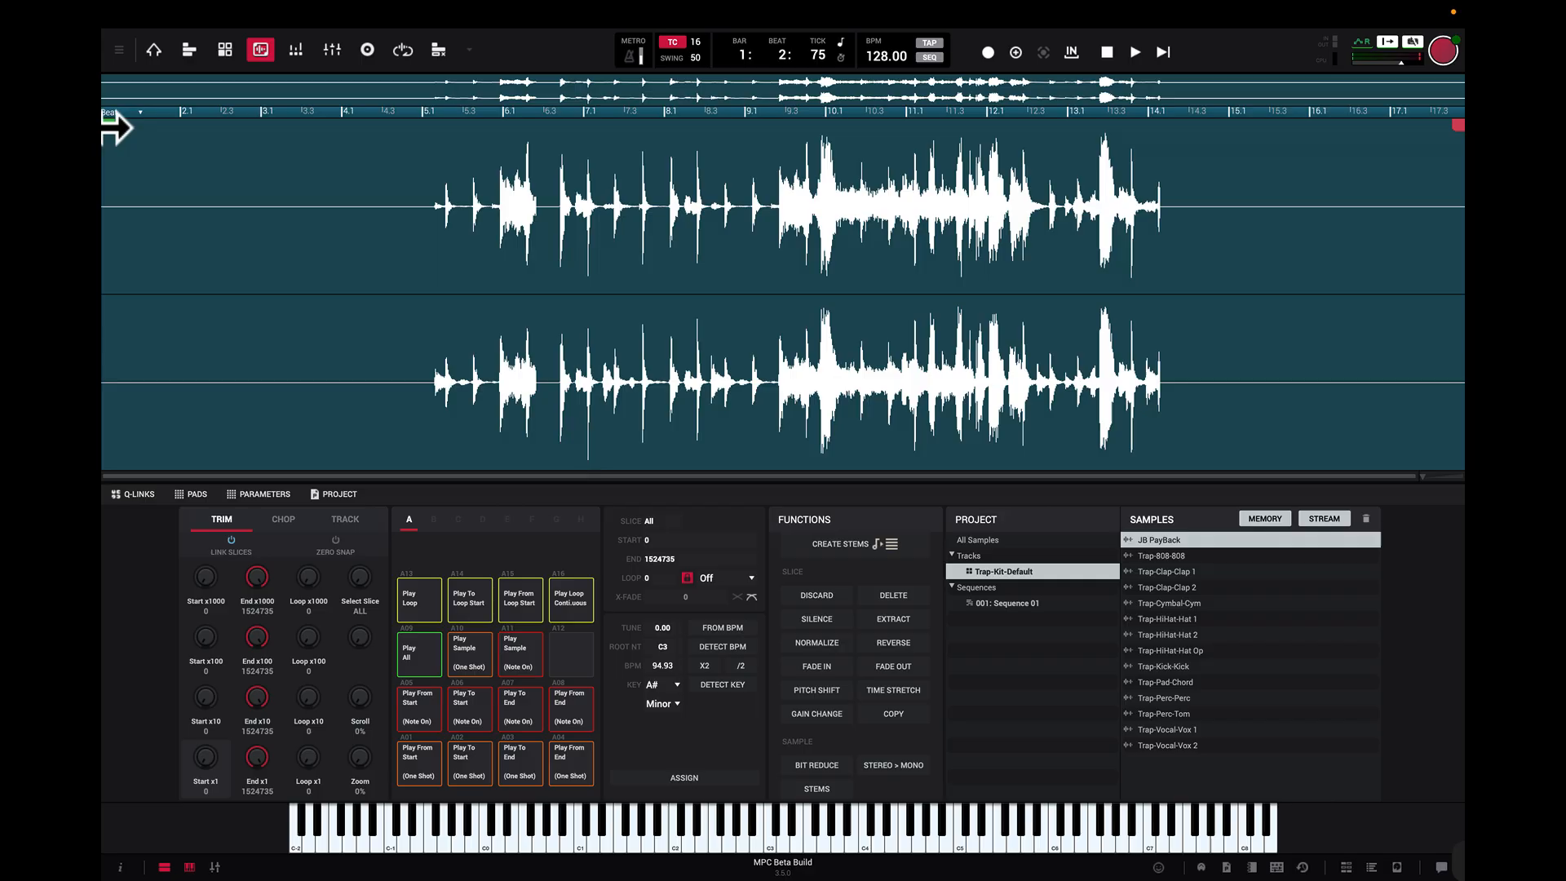
{"action": "left_click_drag", "start_coordinate": [112, 124], "coordinate": [564, 152]}
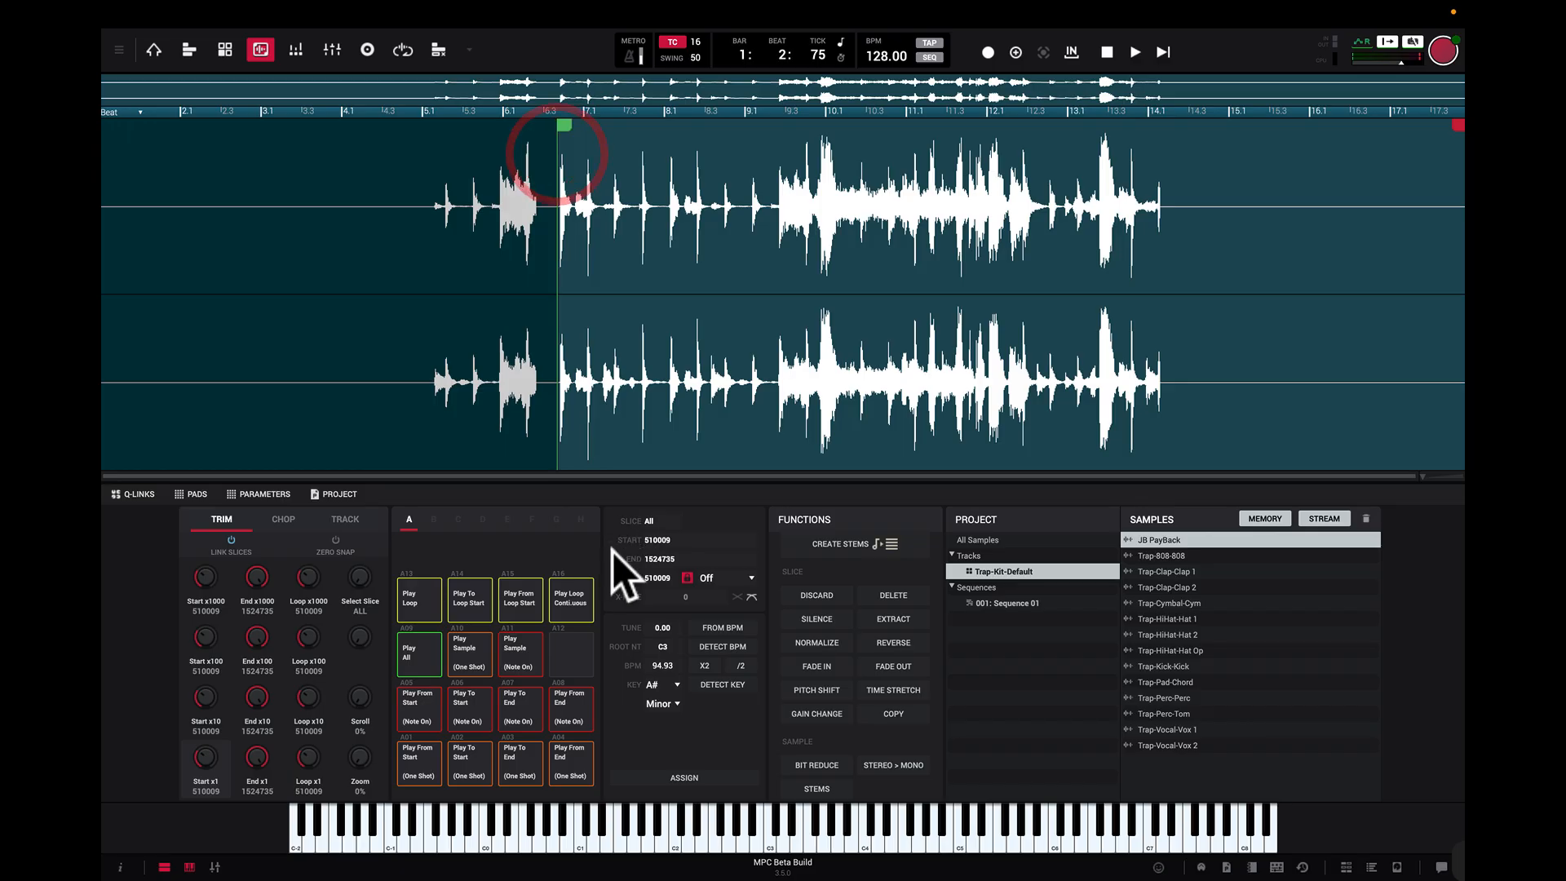
{"action": "left_click", "coordinate": [575, 604]}
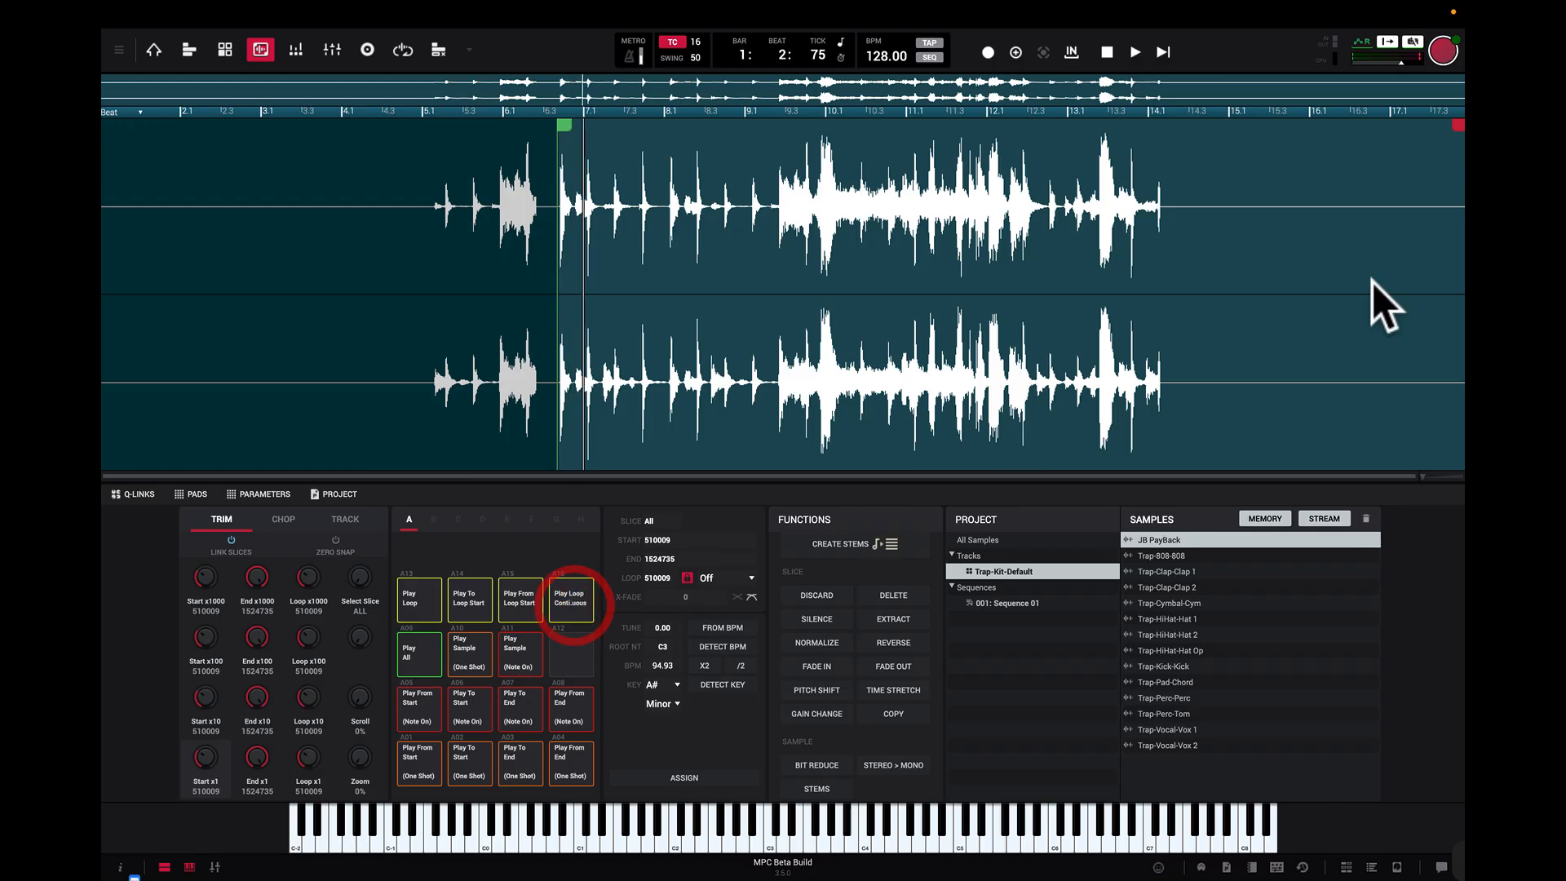
{"action": "mouse_move", "coordinate": [1449, 126]}
{"action": "left_mouse_down"}
{"action": "mouse_move", "coordinate": [1042, 192]}
{"action": "mouse_move", "coordinate": [746, 193]}
{"action": "left_mouse_up"}
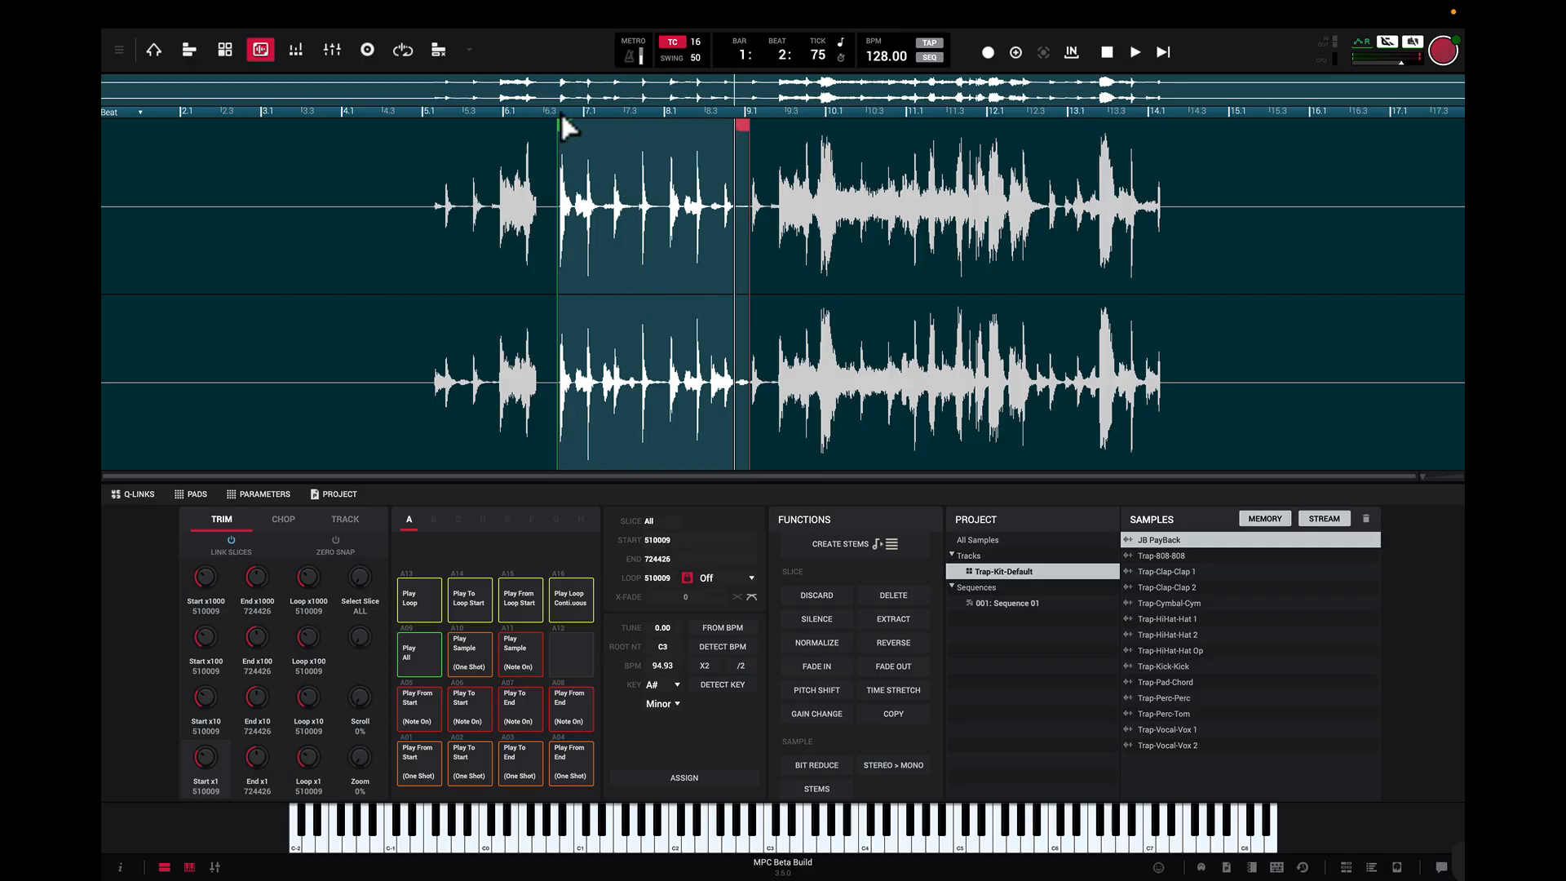
Step: Refine the start point to about 513800, right at the first drum hit of the break, auditioning the loop
{"action": "mouse_move", "coordinate": [563, 122]}
{"action": "left_mouse_down"}
{"action": "mouse_move", "coordinate": [579, 252]}
{"action": "mouse_move", "coordinate": [552, 208]}
{"action": "left_mouse_up"}
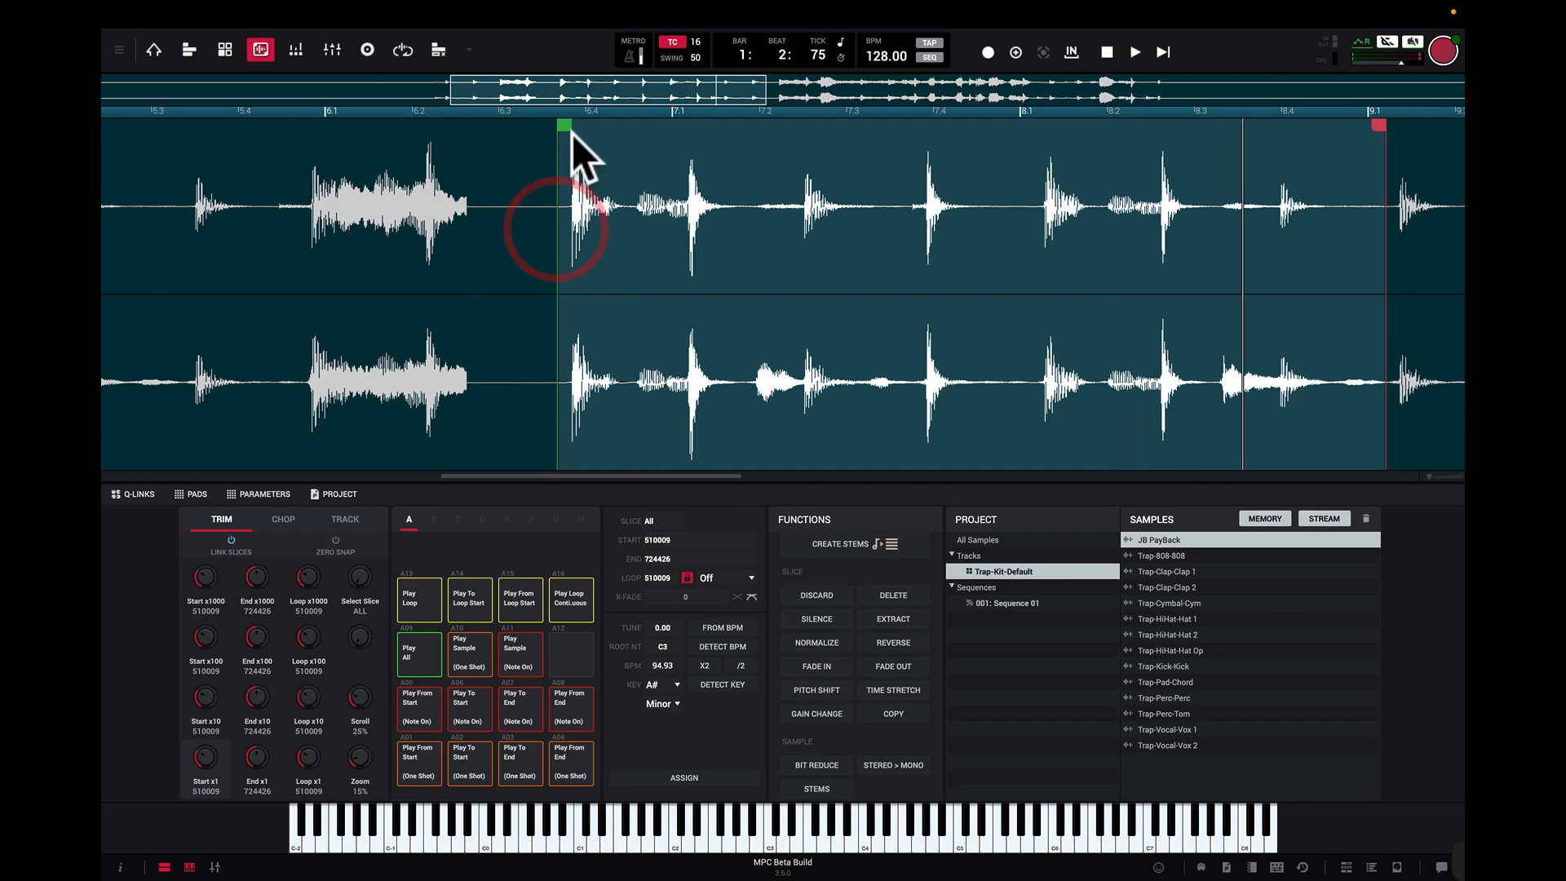
{"action": "left_click_drag", "start_coordinate": [574, 130], "coordinate": [578, 128]}
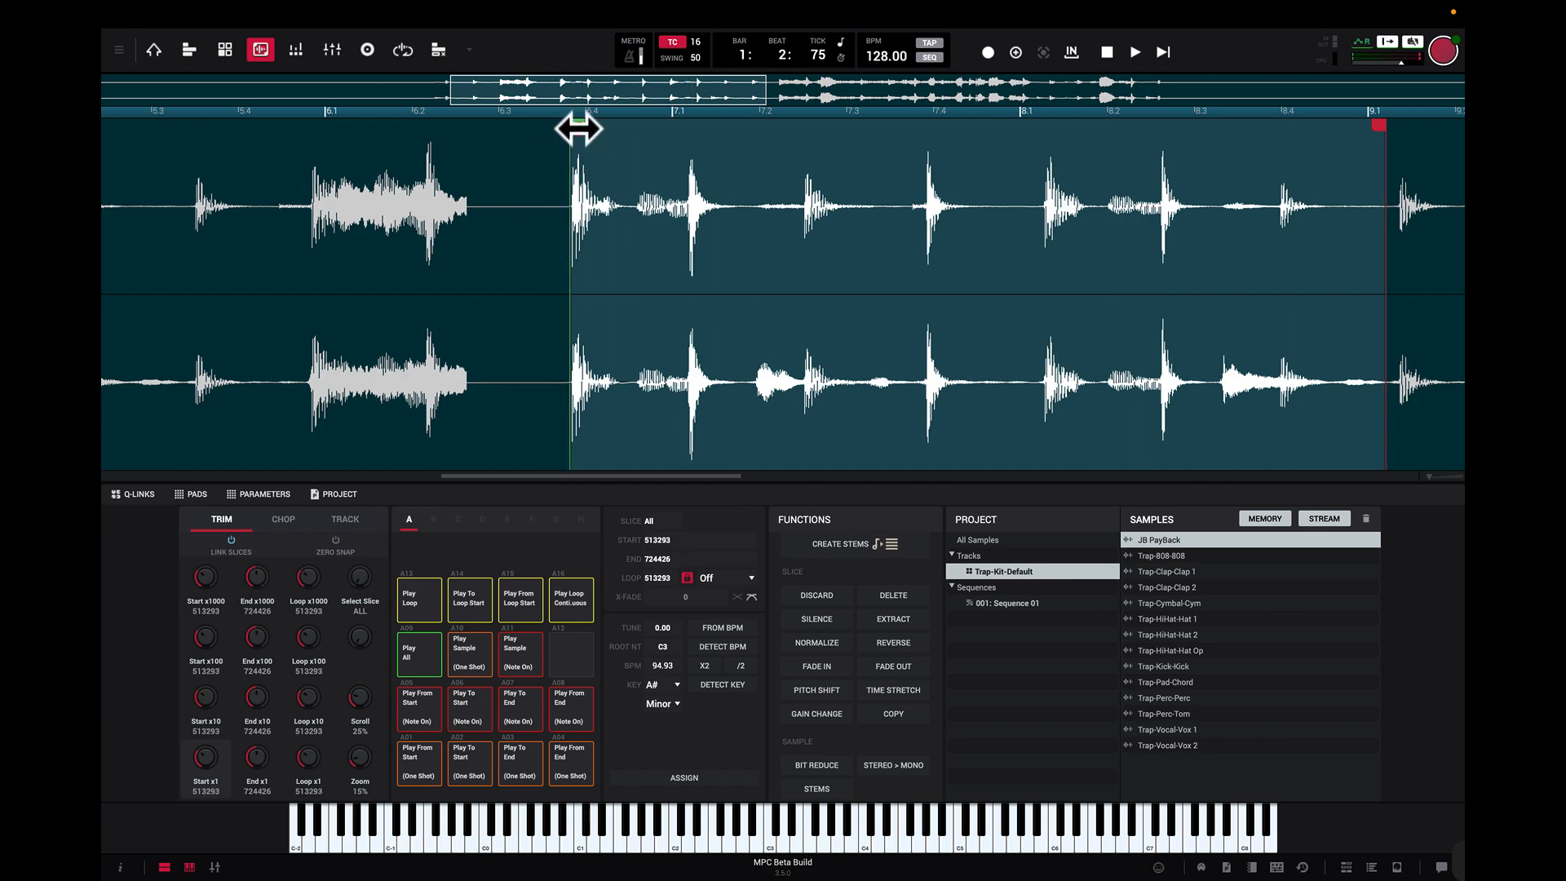
{"action": "left_click", "coordinate": [577, 600]}
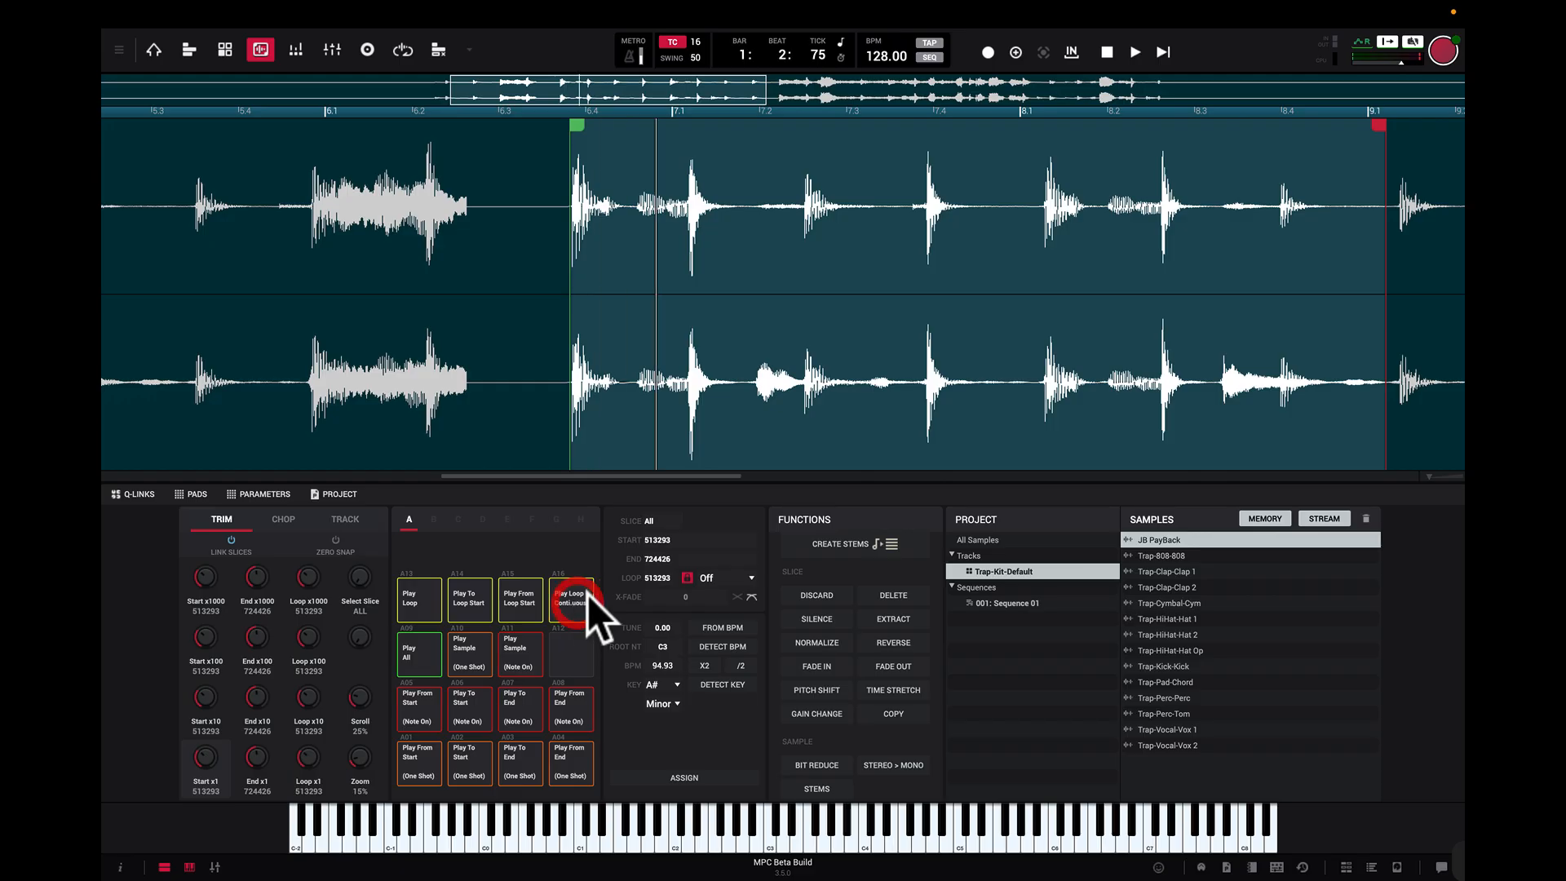
{"action": "mouse_move", "coordinate": [937, 24]}
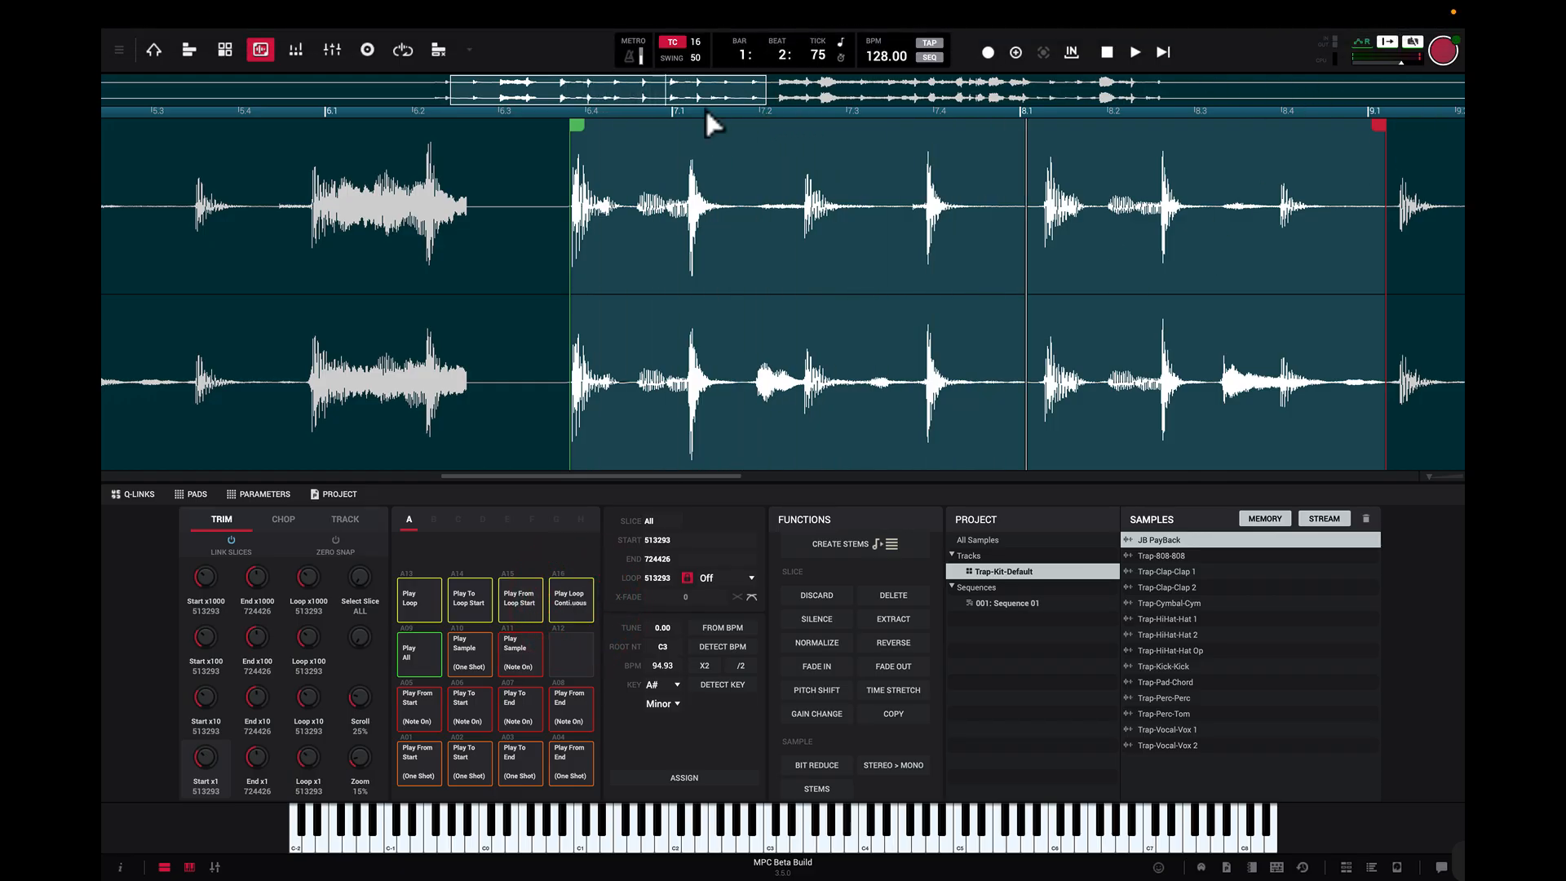
{"action": "left_click_drag", "start_coordinate": [693, 110], "coordinate": [741, 262]}
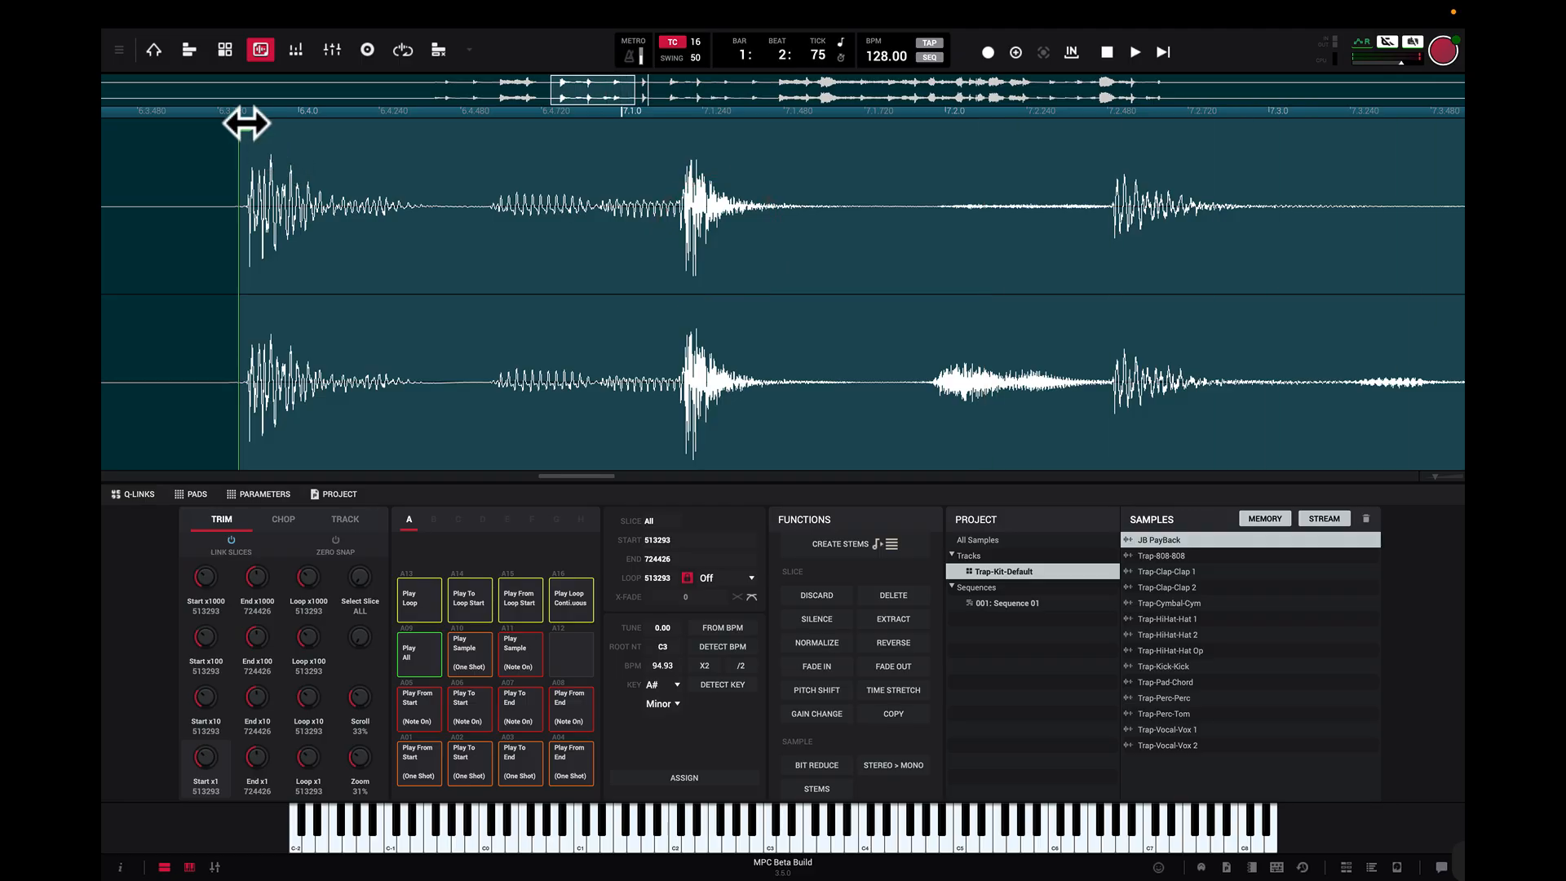
{"action": "left_click_drag", "start_coordinate": [245, 122], "coordinate": [254, 124]}
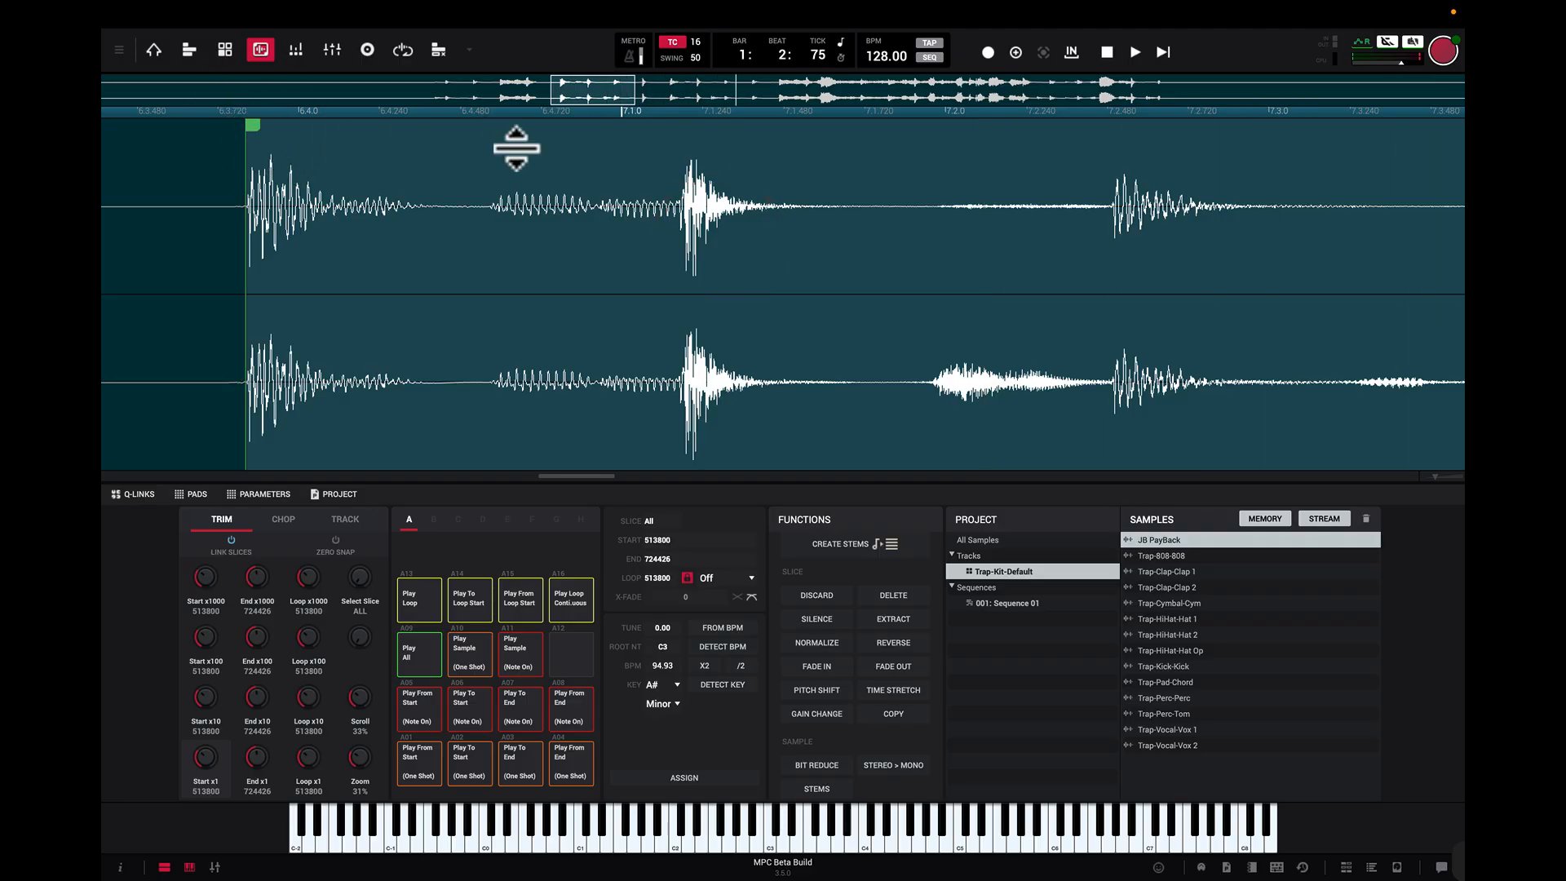
Step: Set the end point to about 758098, just before the loud section that follows the drum break
{"action": "left_click_drag", "start_coordinate": [517, 147], "coordinate": [510, 196]}
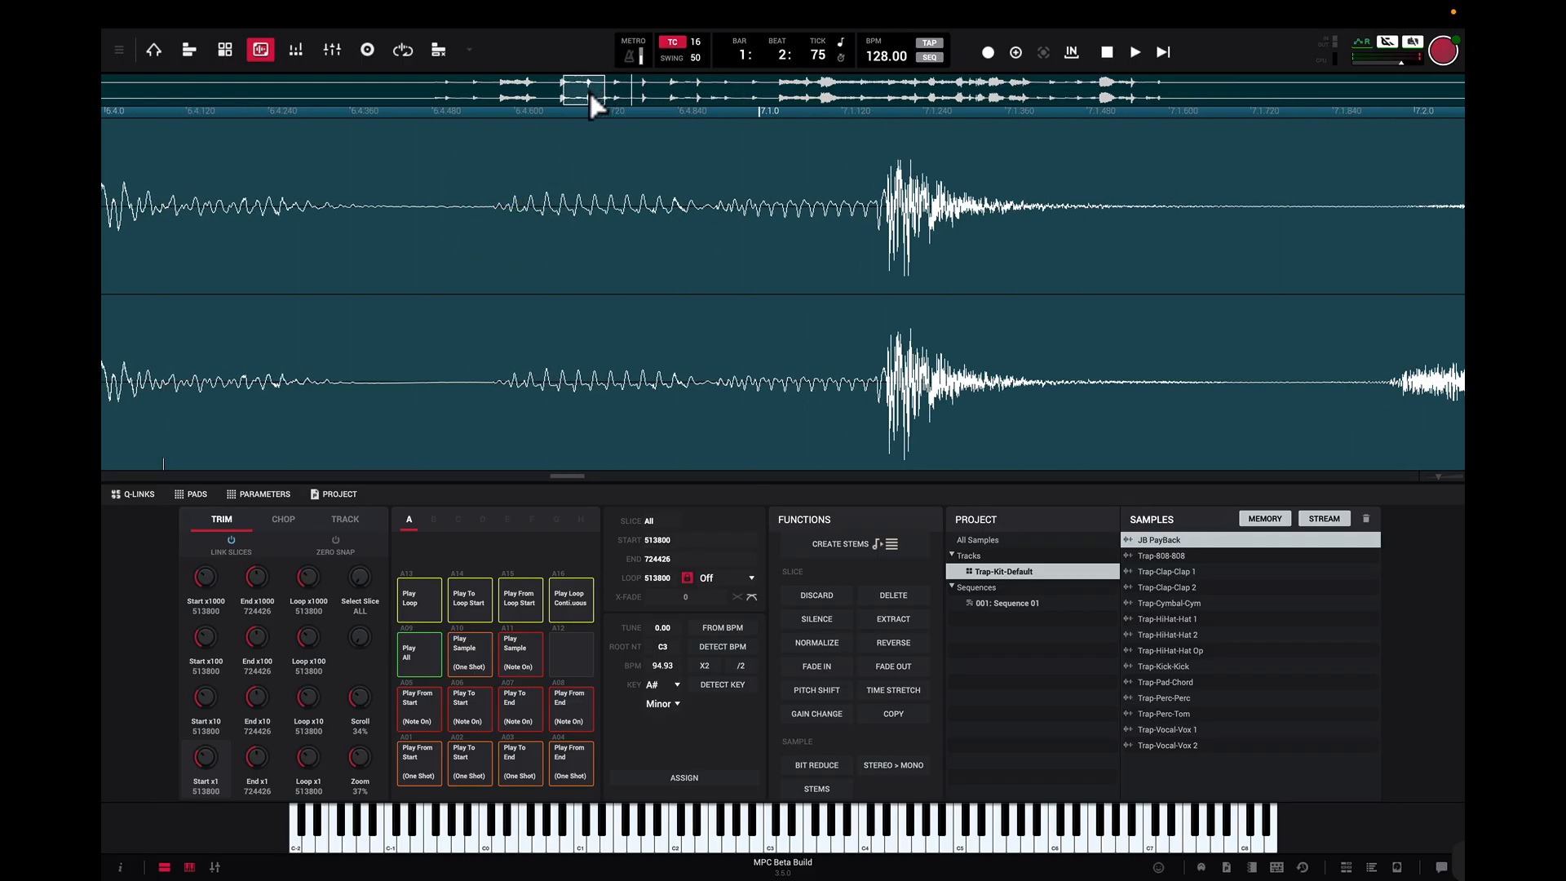
{"action": "scroll", "coordinate": [588, 90], "scroll_direction": "right", "scroll_amount": 1}
{"action": "scroll", "coordinate": [600, 115], "scroll_direction": "left", "scroll_amount": 3}
{"action": "left_click_drag", "start_coordinate": [578, 92], "coordinate": [574, 93]}
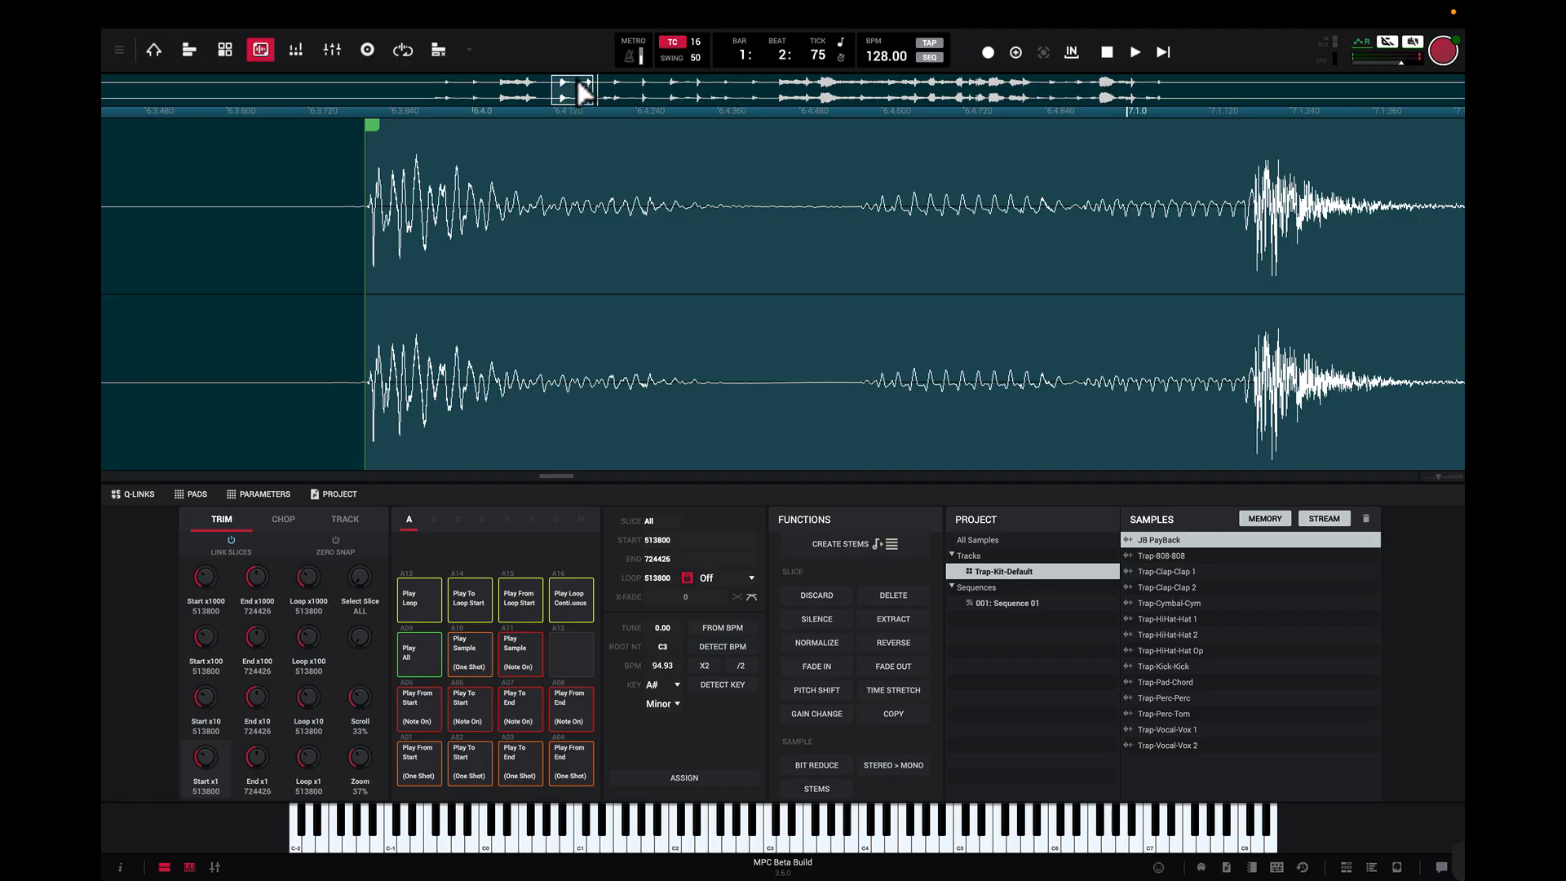
{"action": "mouse_move", "coordinate": [580, 98]}
{"action": "left_mouse_down"}
{"action": "mouse_move", "coordinate": [532, 115]}
{"action": "mouse_move", "coordinate": [728, 115]}
{"action": "mouse_move", "coordinate": [602, 110]}
{"action": "left_mouse_up"}
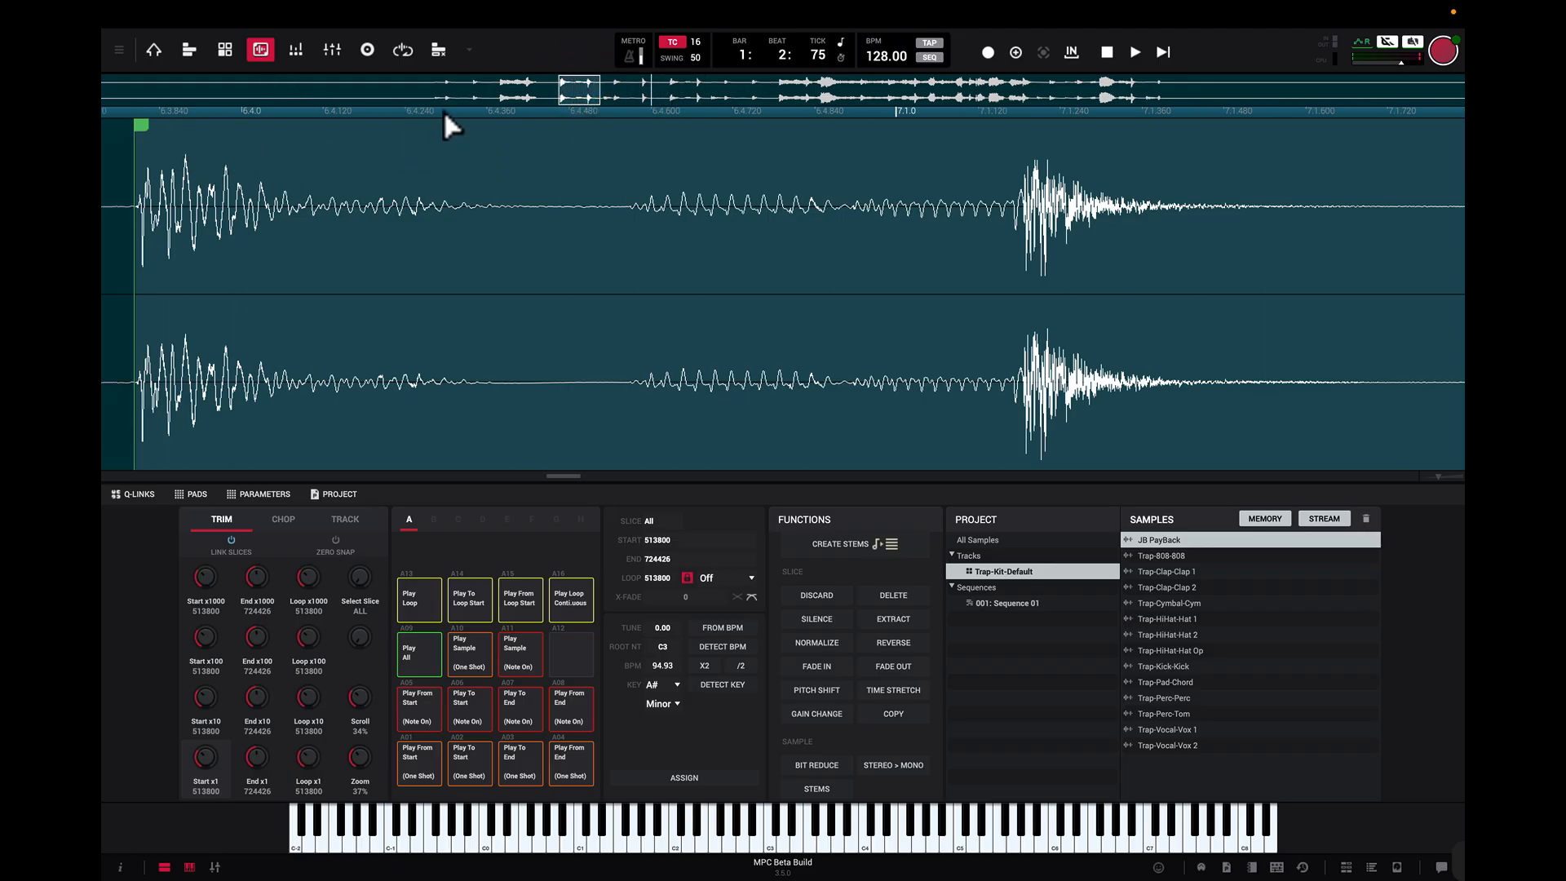
{"action": "mouse_move", "coordinate": [445, 114]}
{"action": "left_mouse_down"}
{"action": "mouse_move", "coordinate": [465, 112]}
{"action": "mouse_move", "coordinate": [480, 46]}
{"action": "left_mouse_up"}
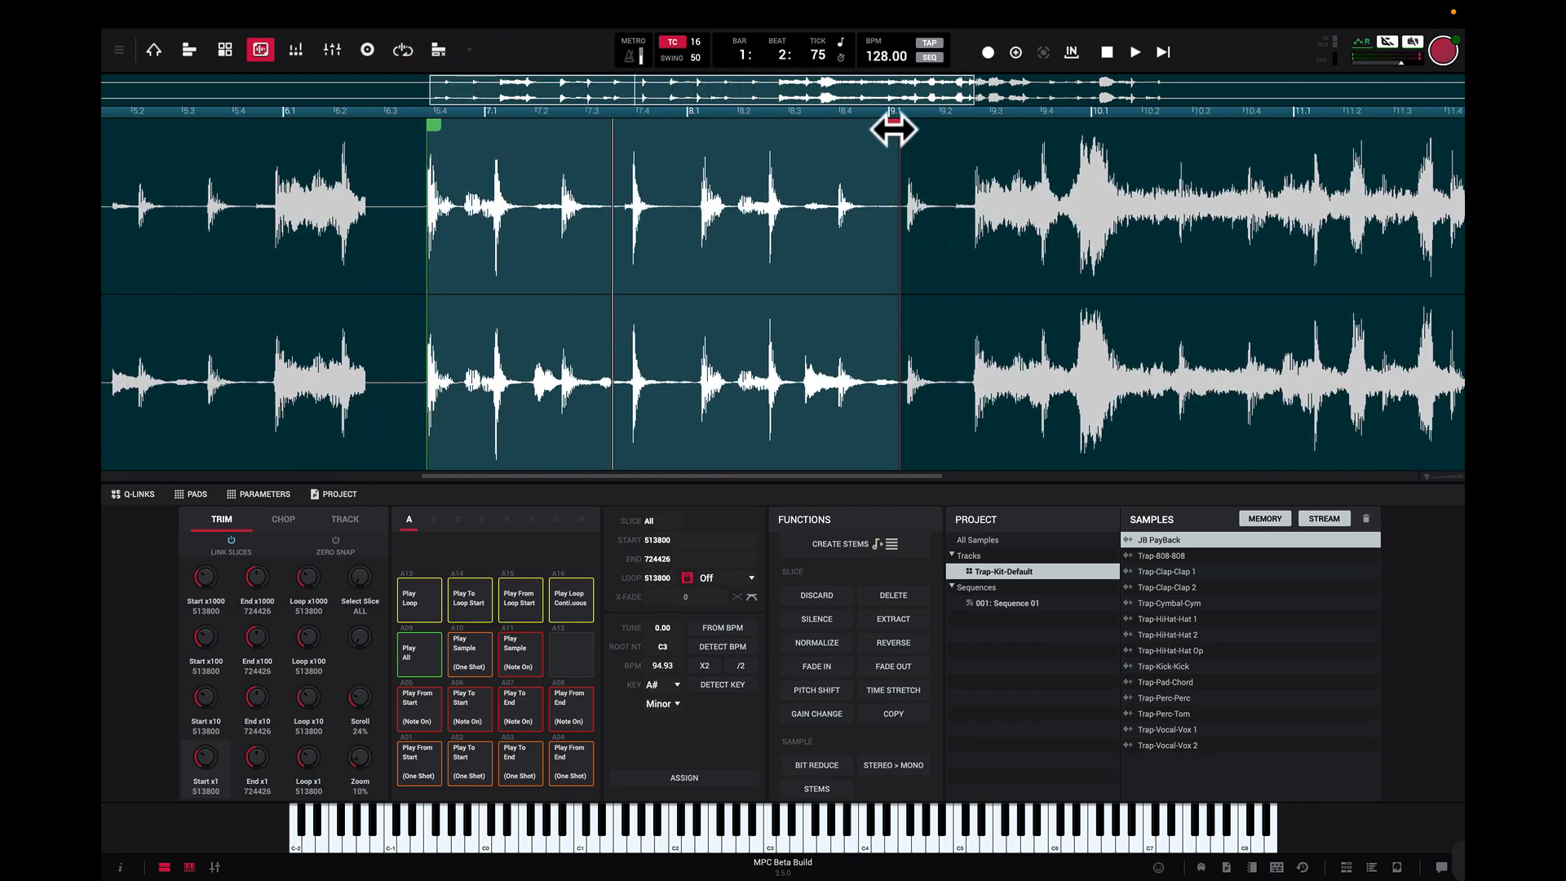
{"action": "mouse_move", "coordinate": [893, 129]}
{"action": "left_mouse_down"}
{"action": "mouse_move", "coordinate": [1020, 136]}
{"action": "mouse_move", "coordinate": [975, 133]}
{"action": "mouse_move", "coordinate": [951, 175]}
{"action": "mouse_move", "coordinate": [954, 357]}
{"action": "mouse_move", "coordinate": [932, 335]}
{"action": "left_mouse_up"}
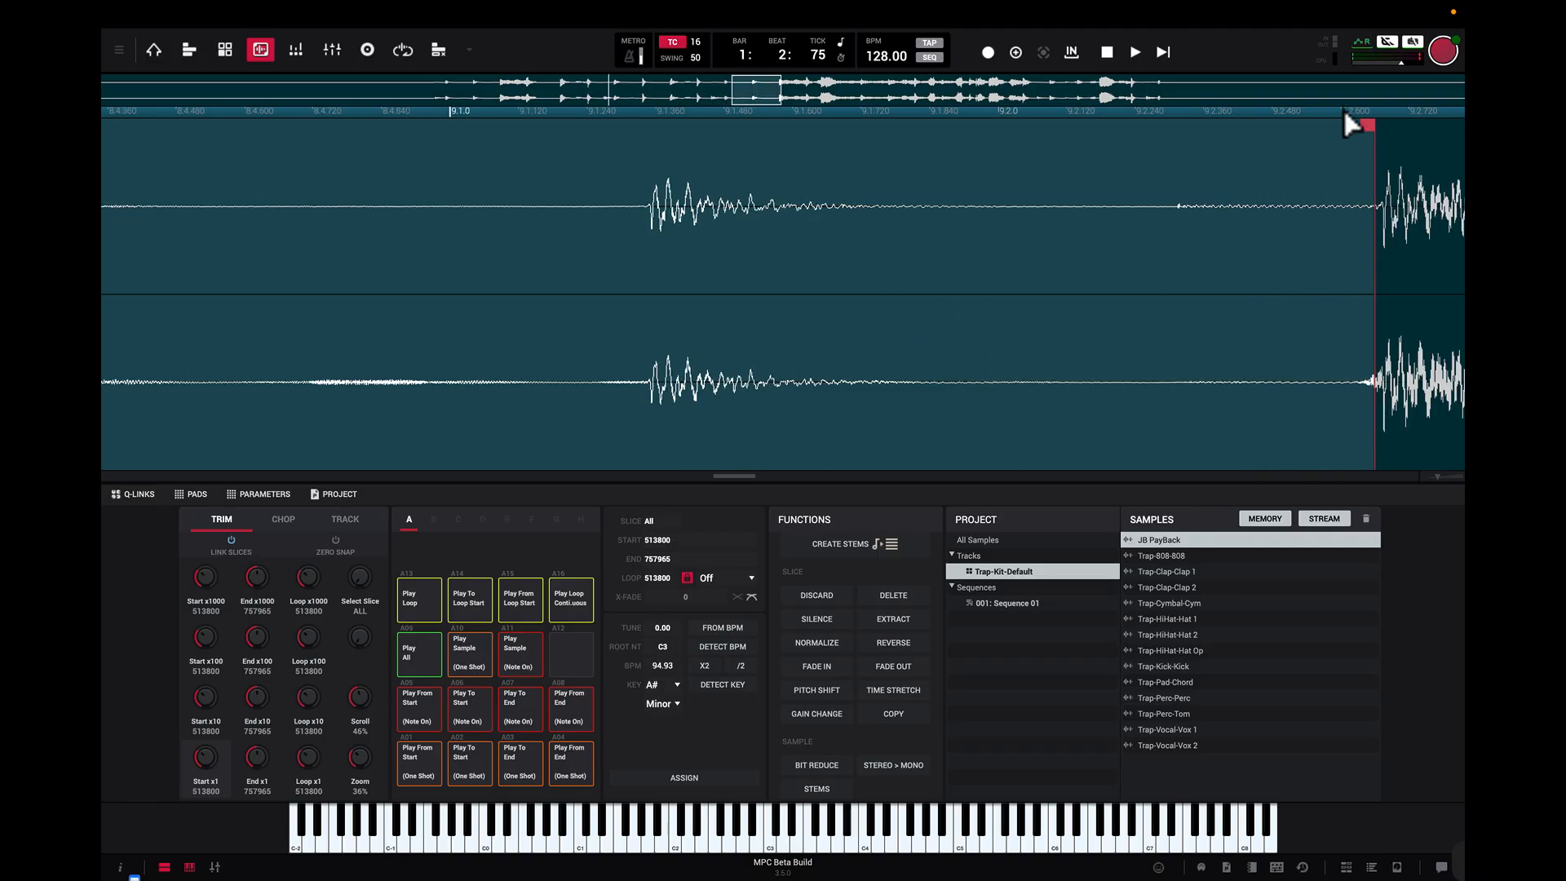
{"action": "mouse_move", "coordinate": [1369, 125]}
{"action": "left_mouse_down"}
{"action": "mouse_move", "coordinate": [1329, 164]}
{"action": "mouse_move", "coordinate": [1315, 269]}
{"action": "left_mouse_up"}
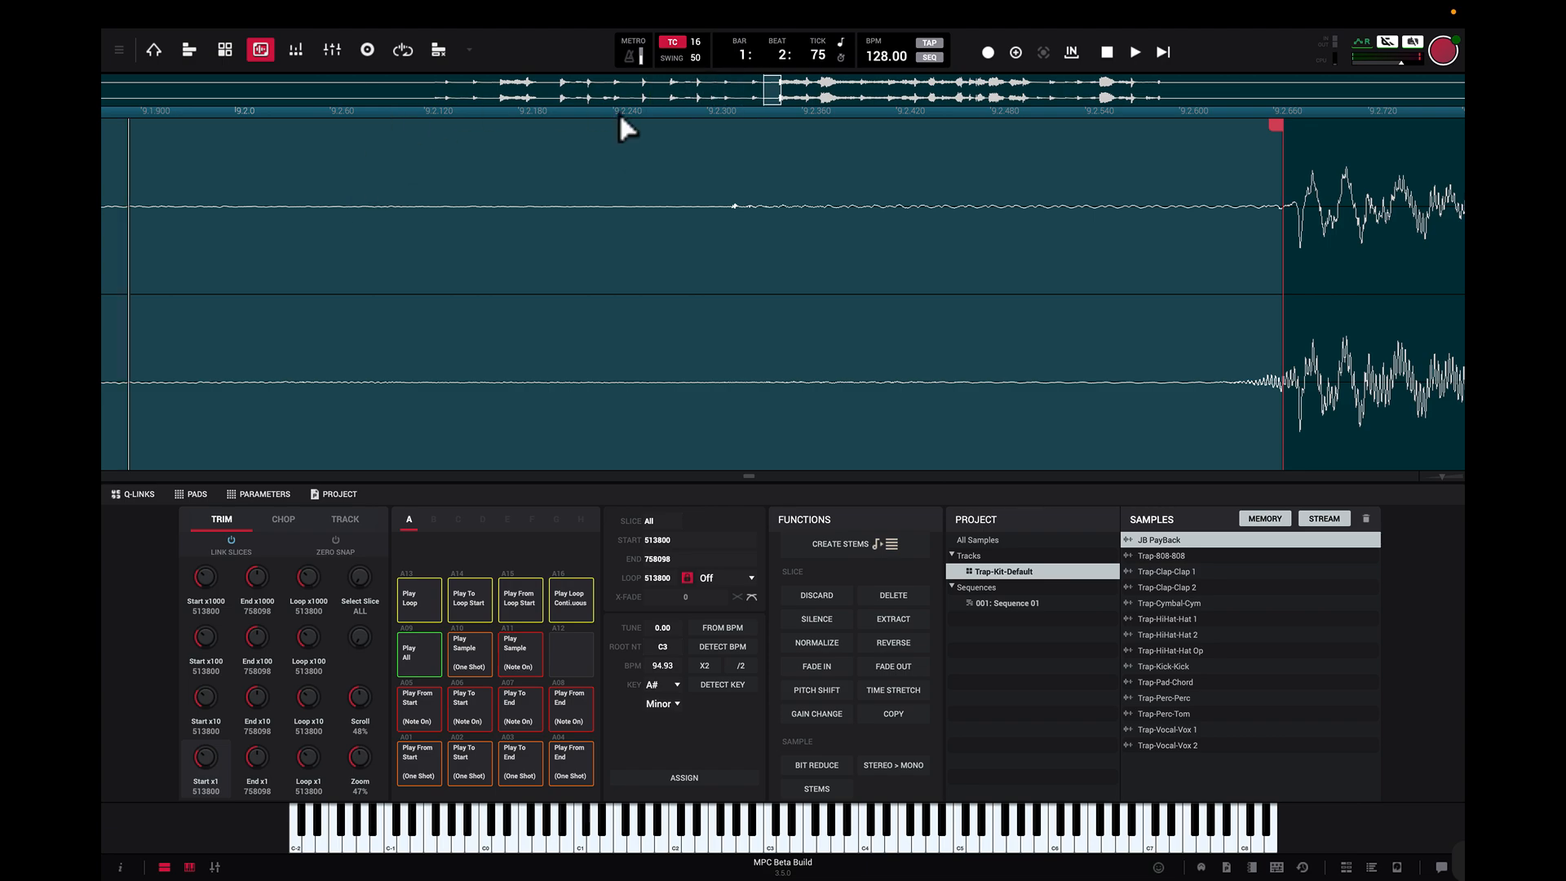
{"action": "left_click_drag", "start_coordinate": [619, 112], "coordinate": [647, 20]}
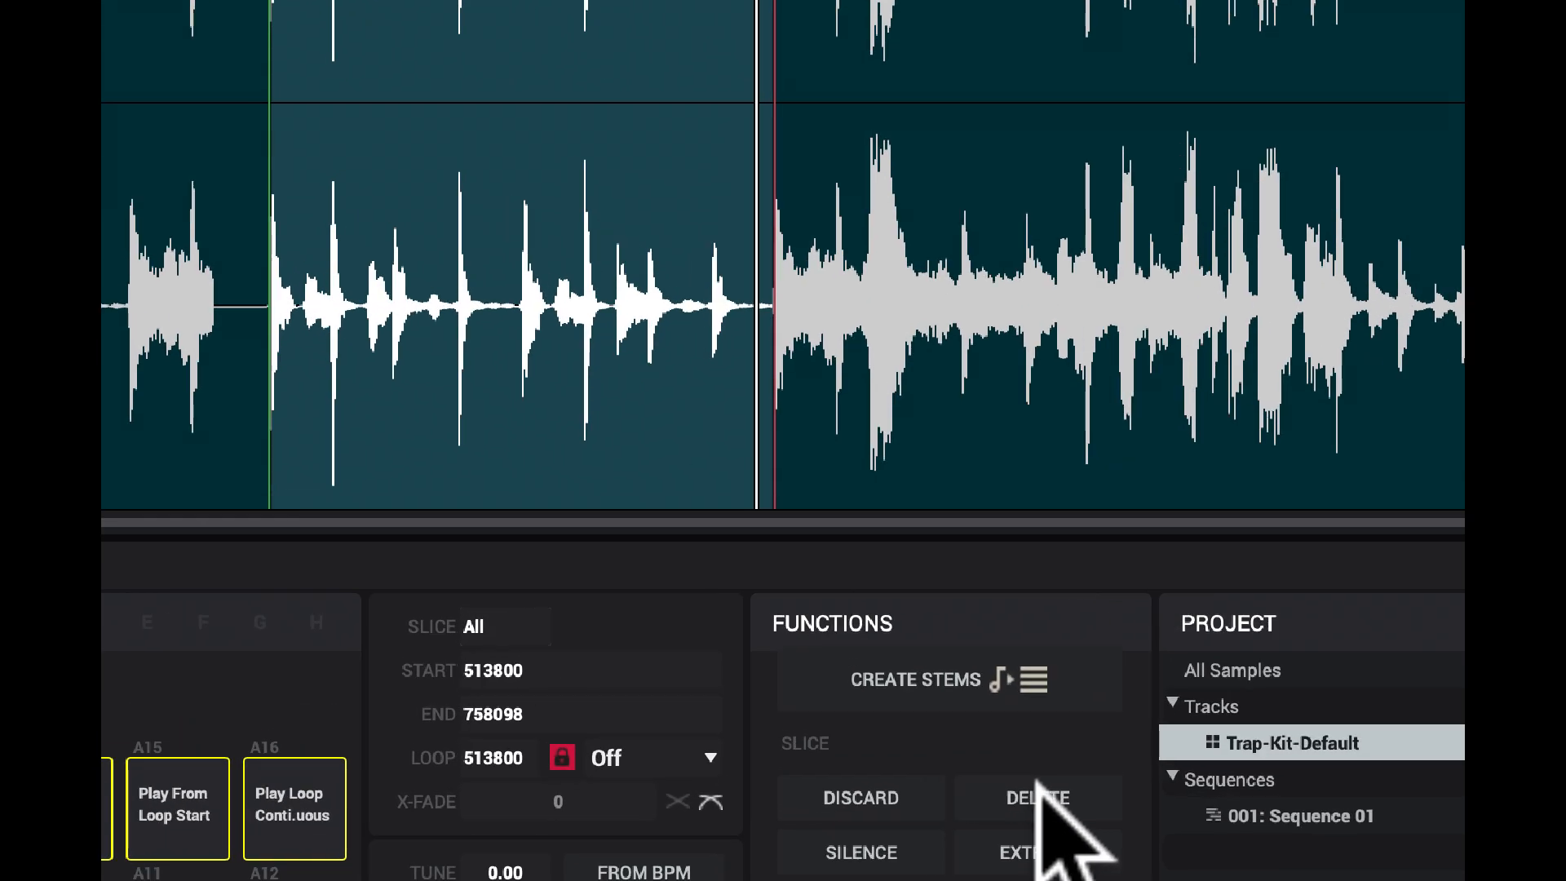
Step: Try the Delete function on the section between the start and end points, and undo it
{"action": "left_click", "coordinate": [894, 594]}
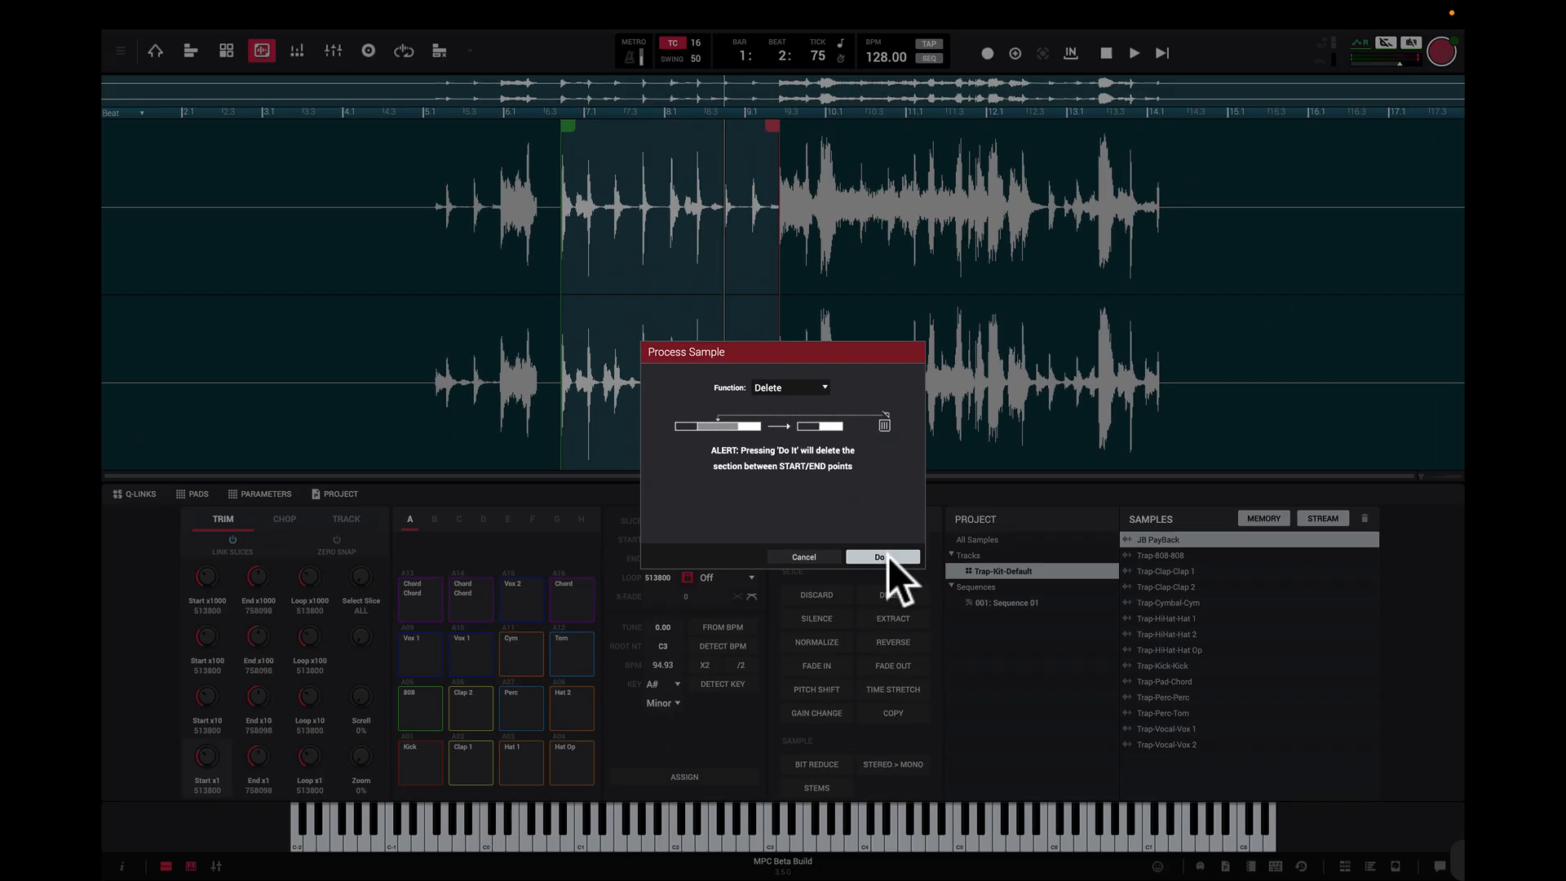
{"action": "left_click", "coordinate": [1024, 701]}
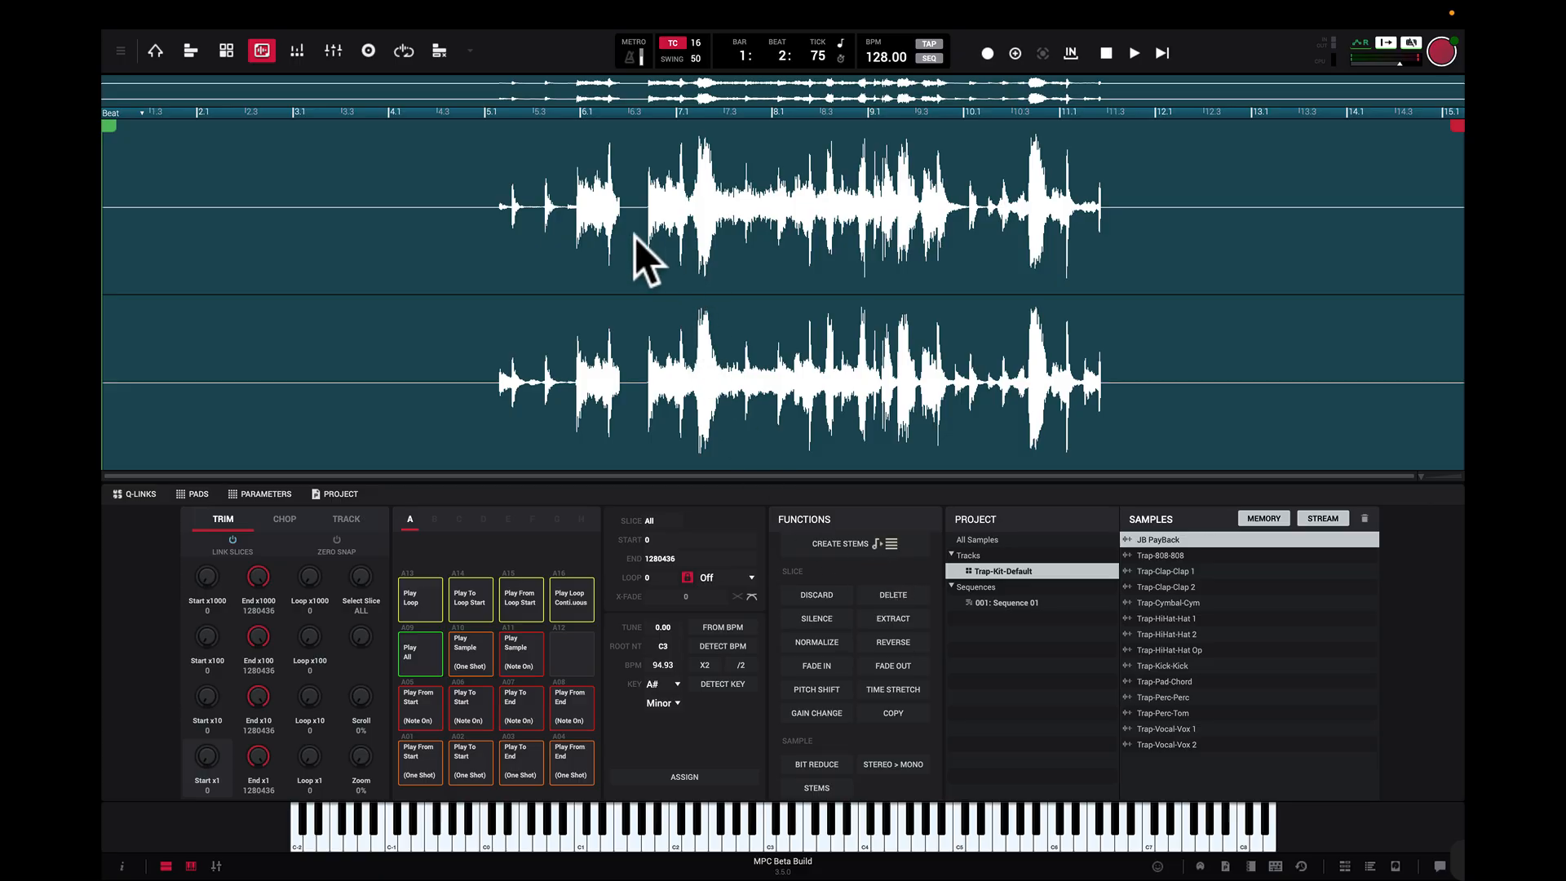
{"action": "key", "text": "super+z"}
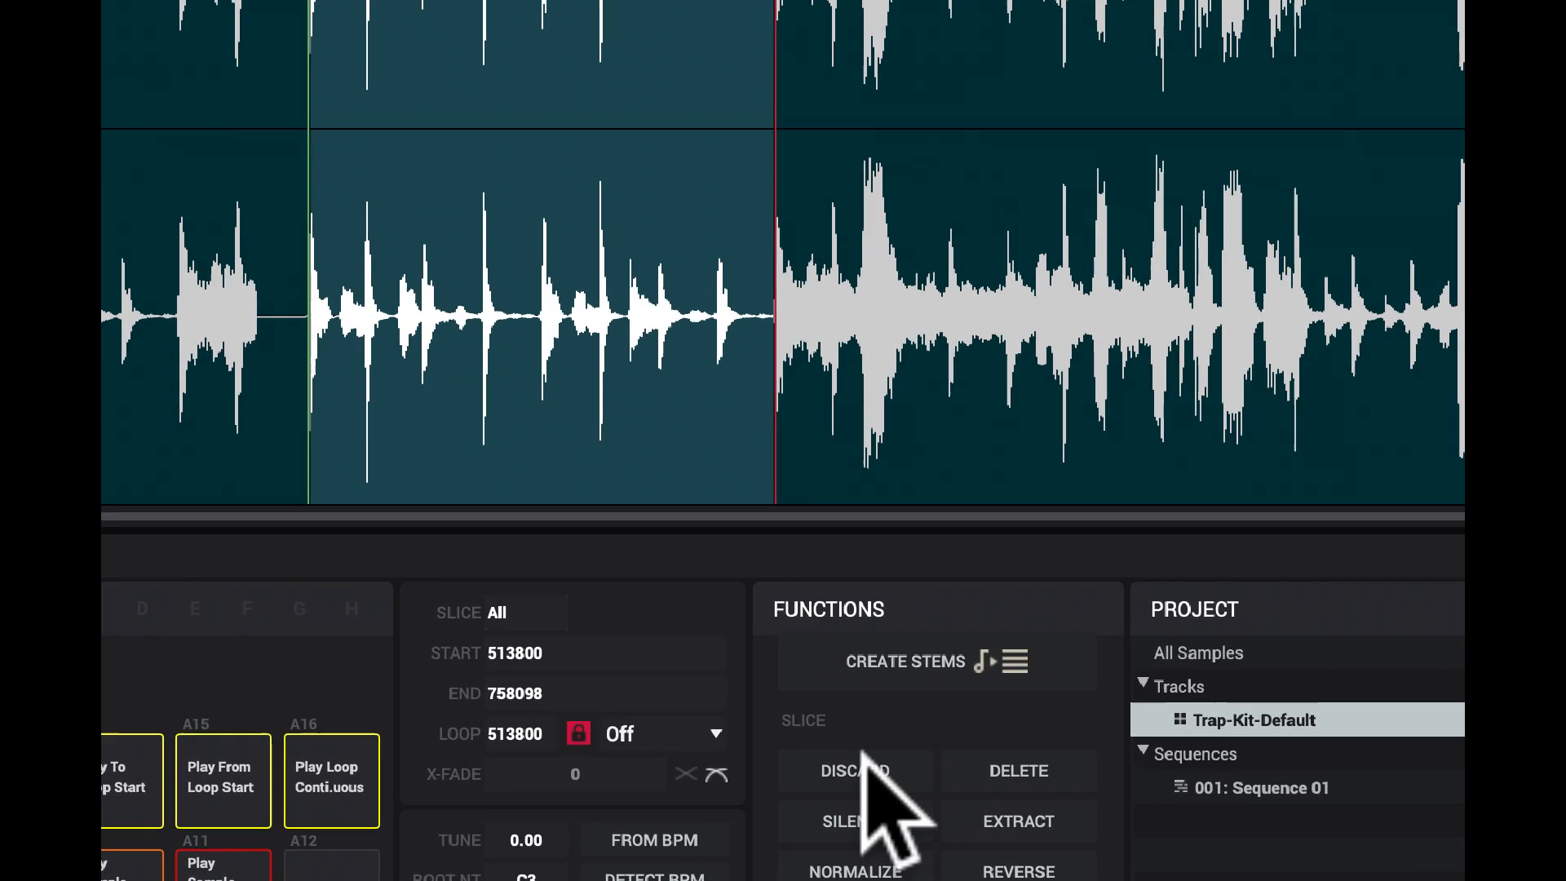
Step: Try the Discard function to remove all audio outside the start and end points, and undo it
{"action": "left_click", "coordinate": [814, 601]}
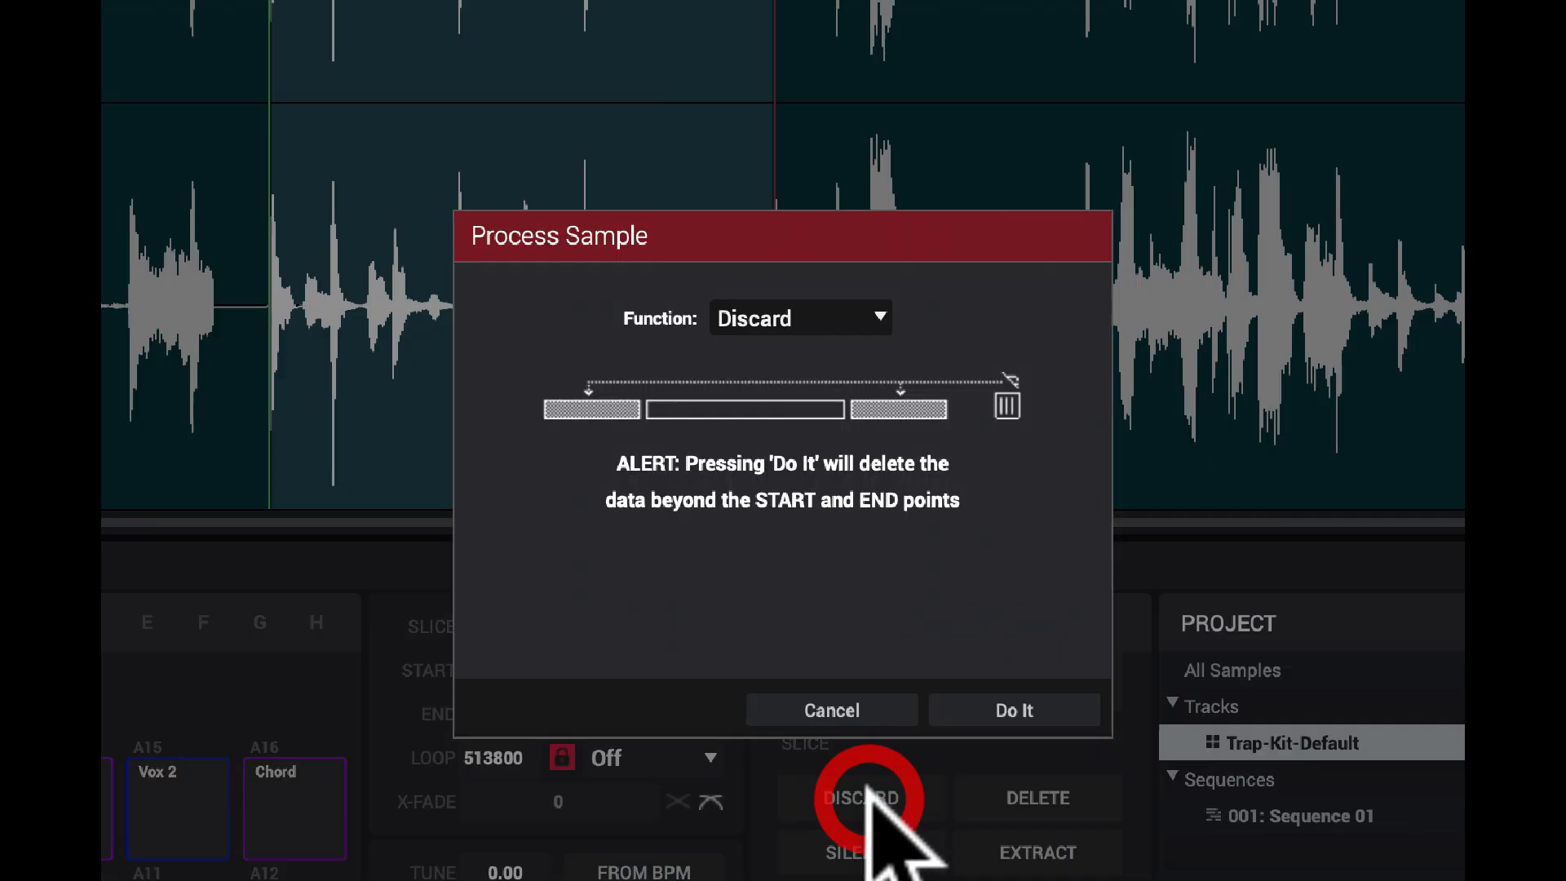
{"action": "left_click", "coordinate": [1030, 706]}
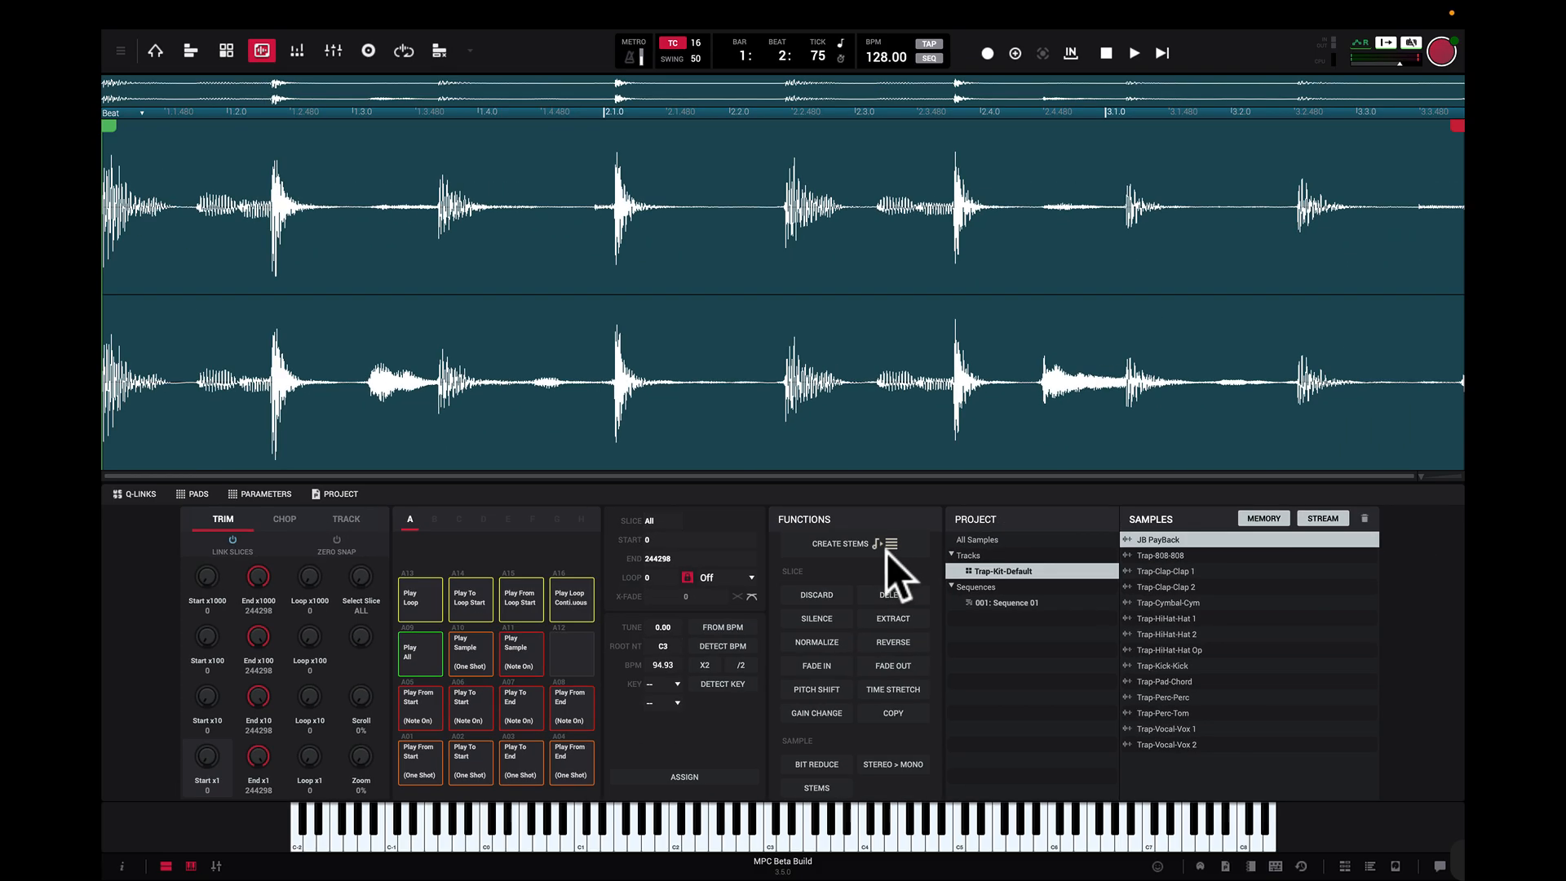
{"action": "key", "text": "super+z"}
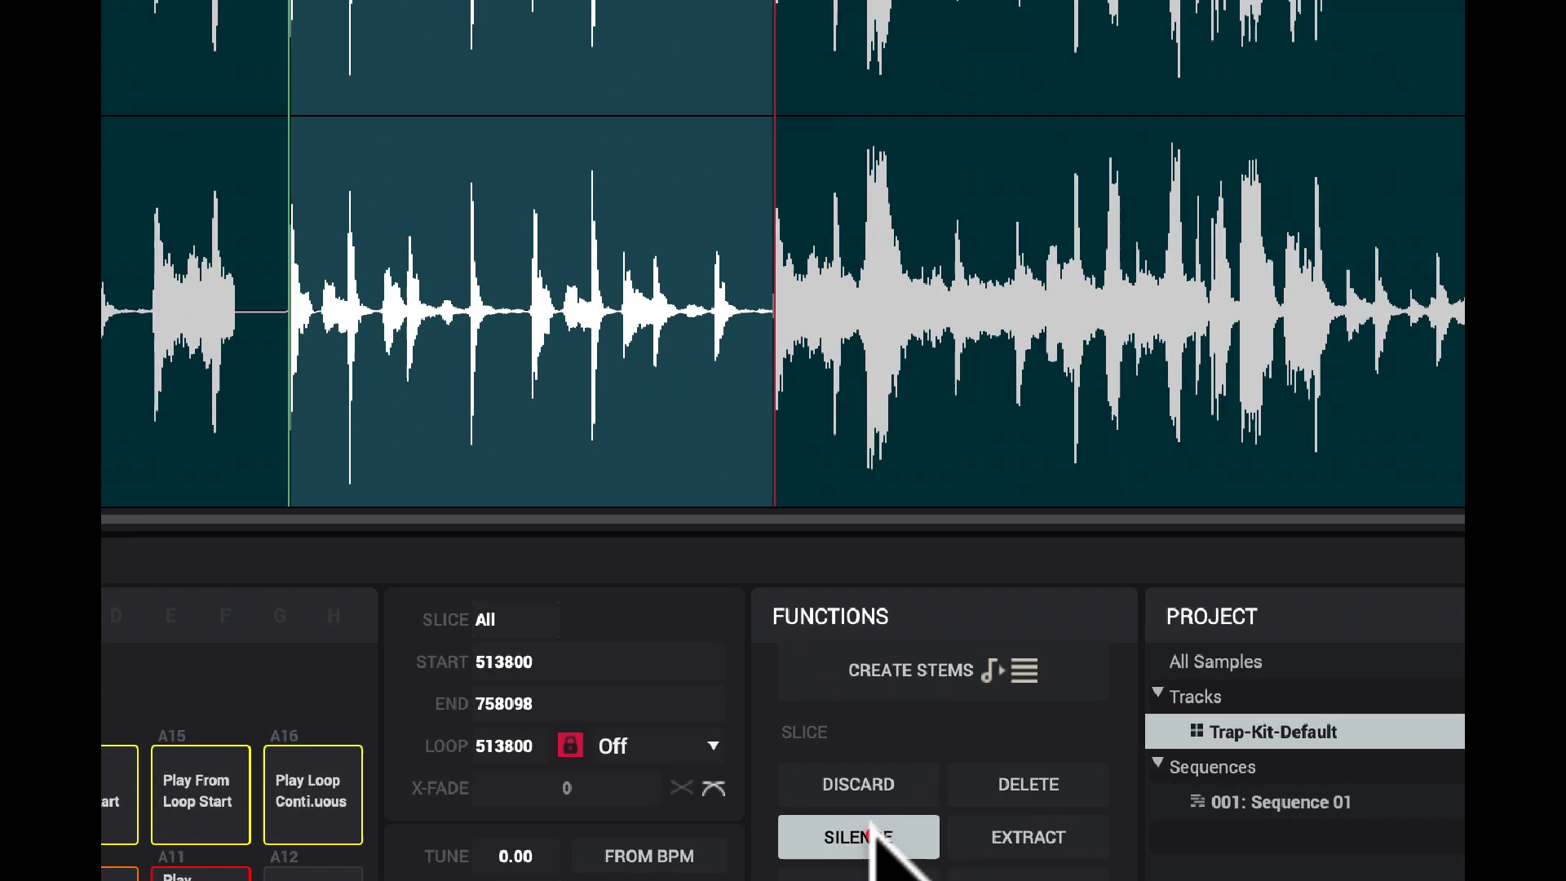
Step: Try the Silence function on the section between the start and end points, and undo it
{"action": "left_click", "coordinate": [824, 619]}
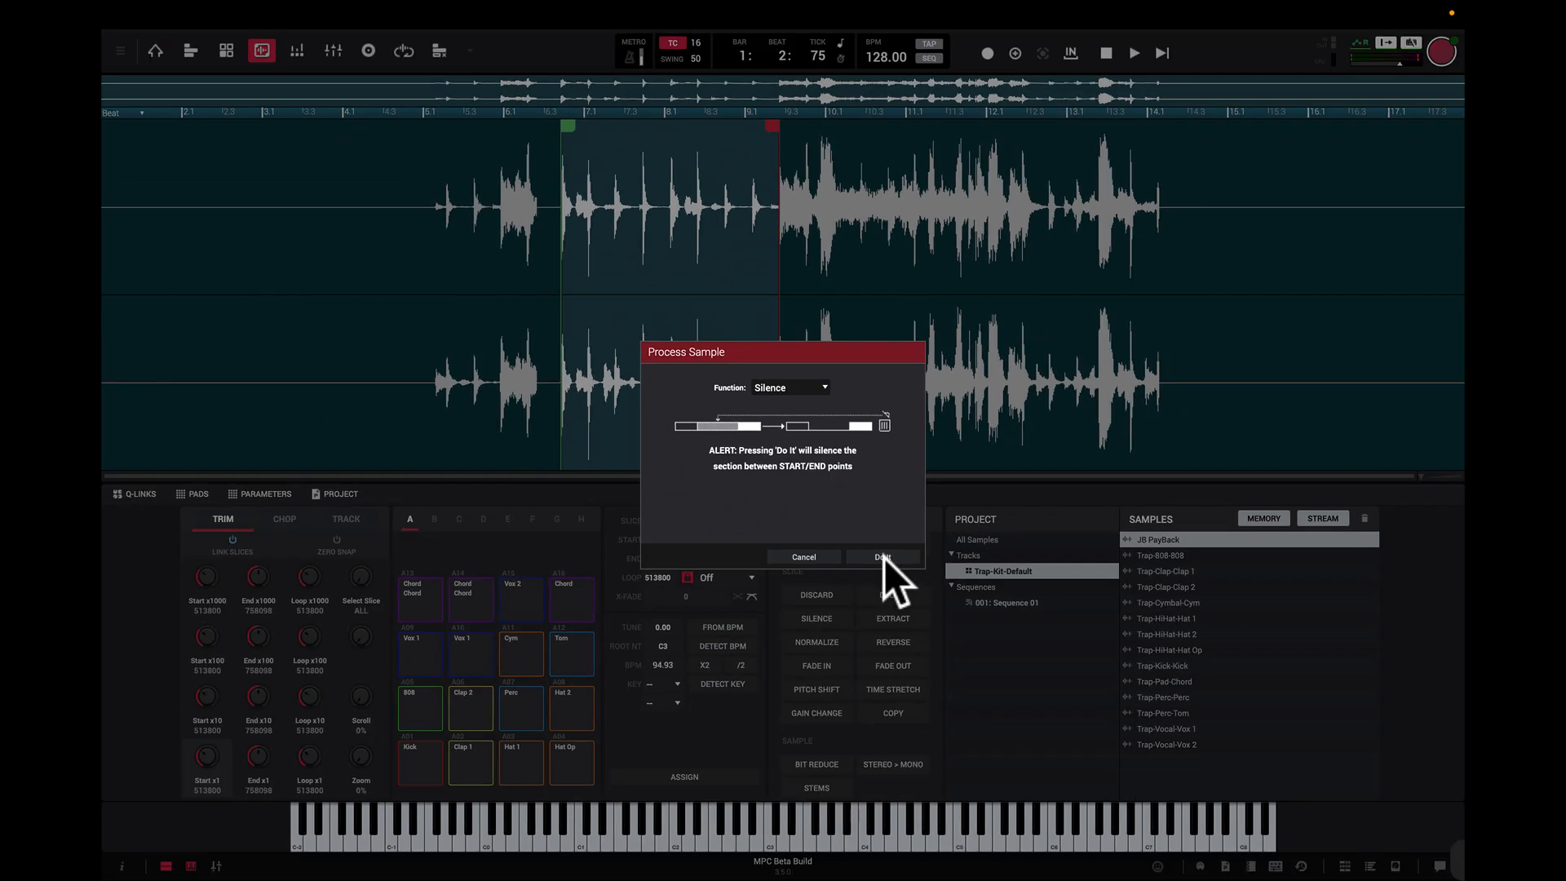
{"action": "left_click", "coordinate": [1014, 710]}
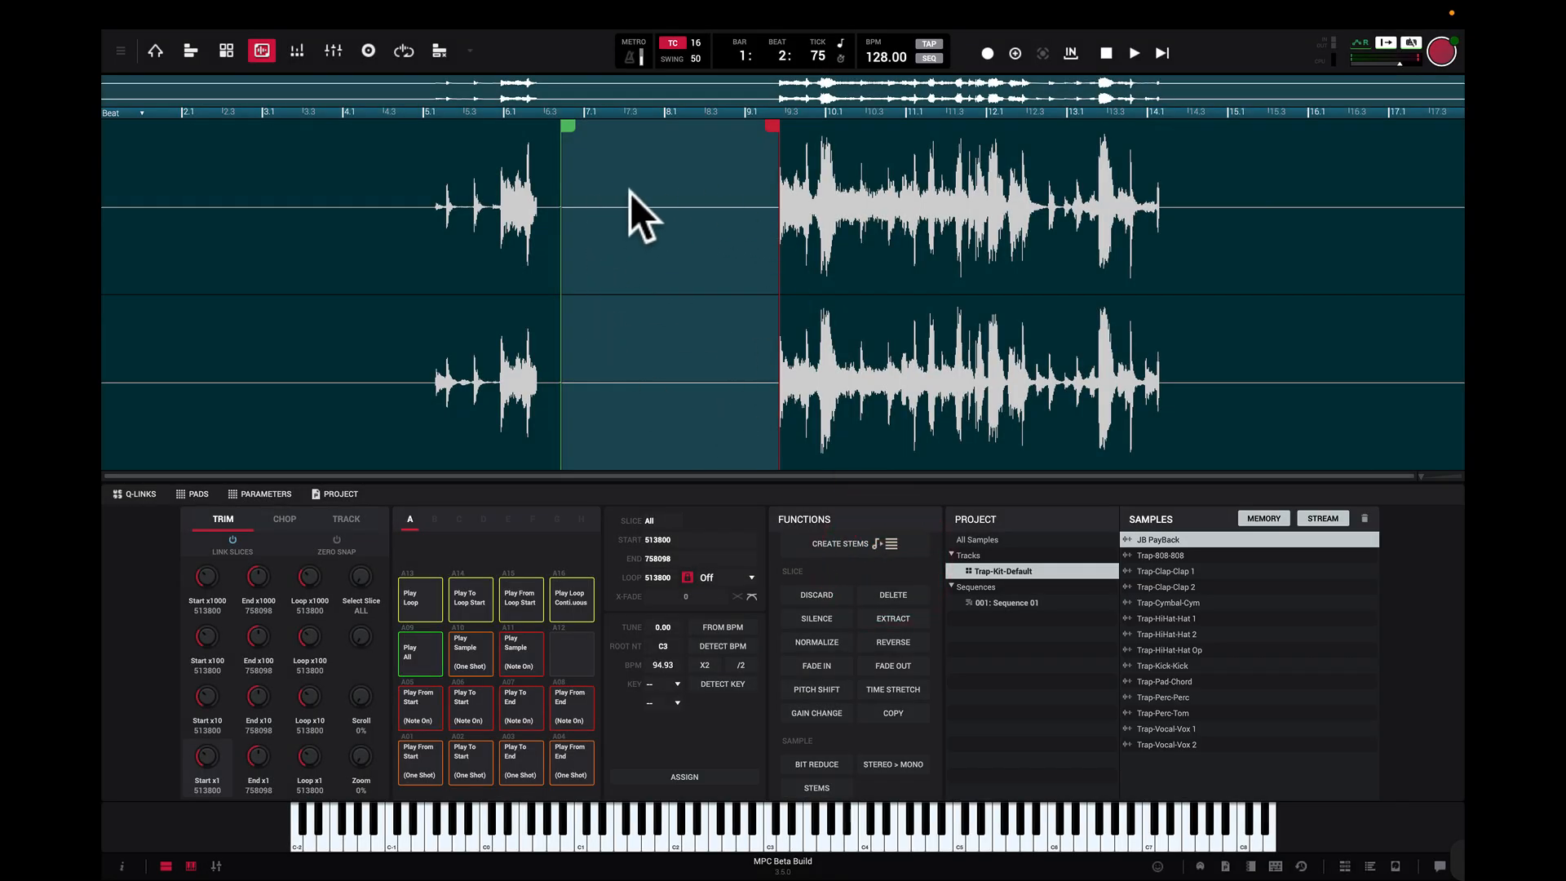
{"action": "key", "text": "super+z"}
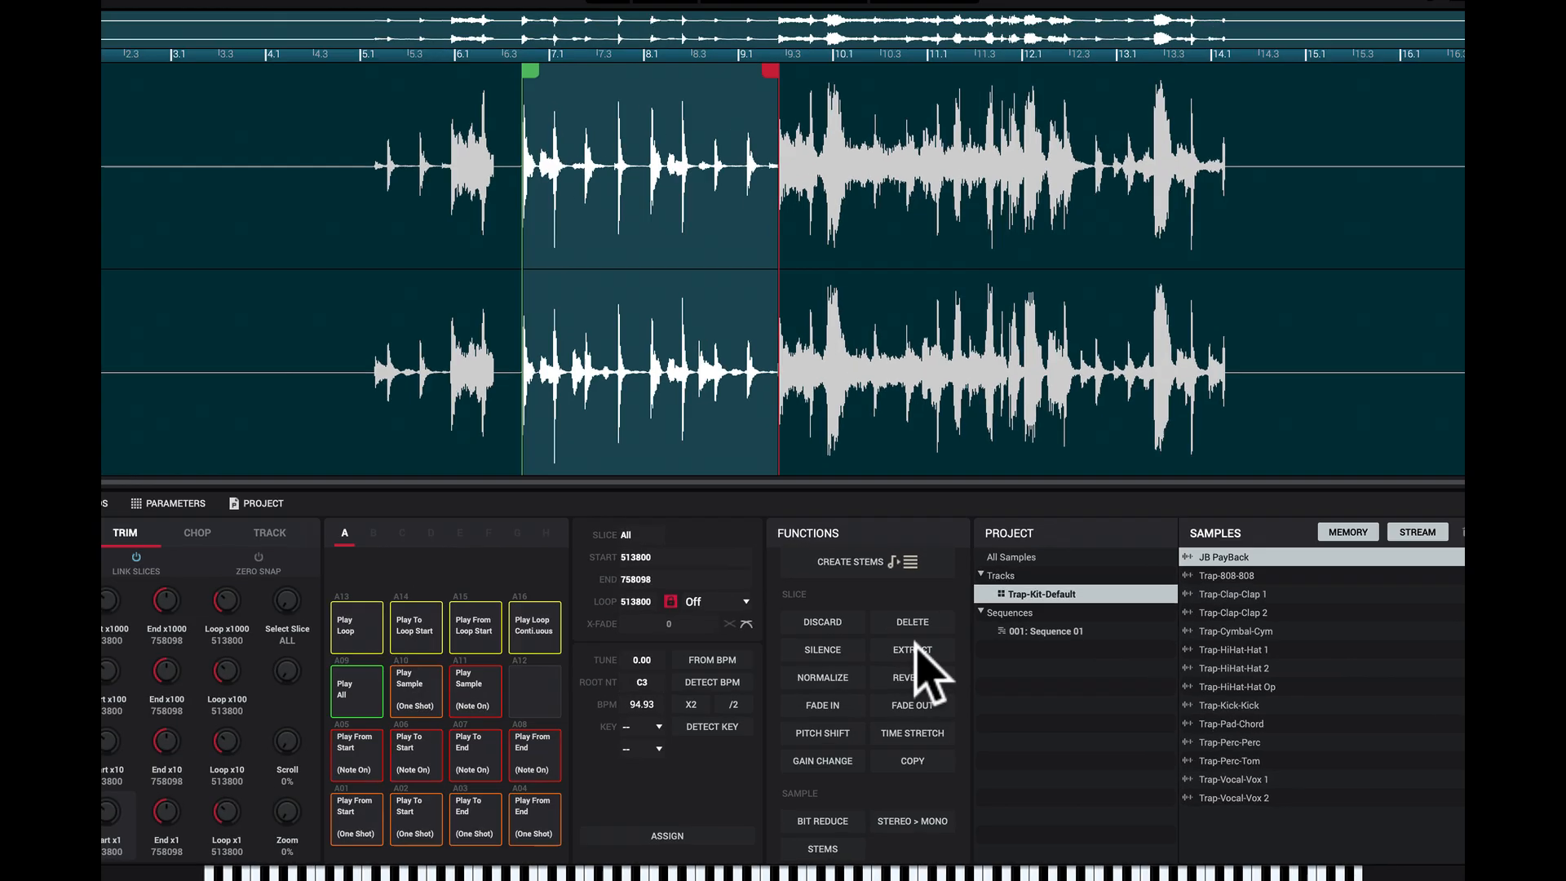
Step: Extract the section between the start and end points as a new sample named JB BEAT
{"action": "left_click", "coordinate": [895, 618]}
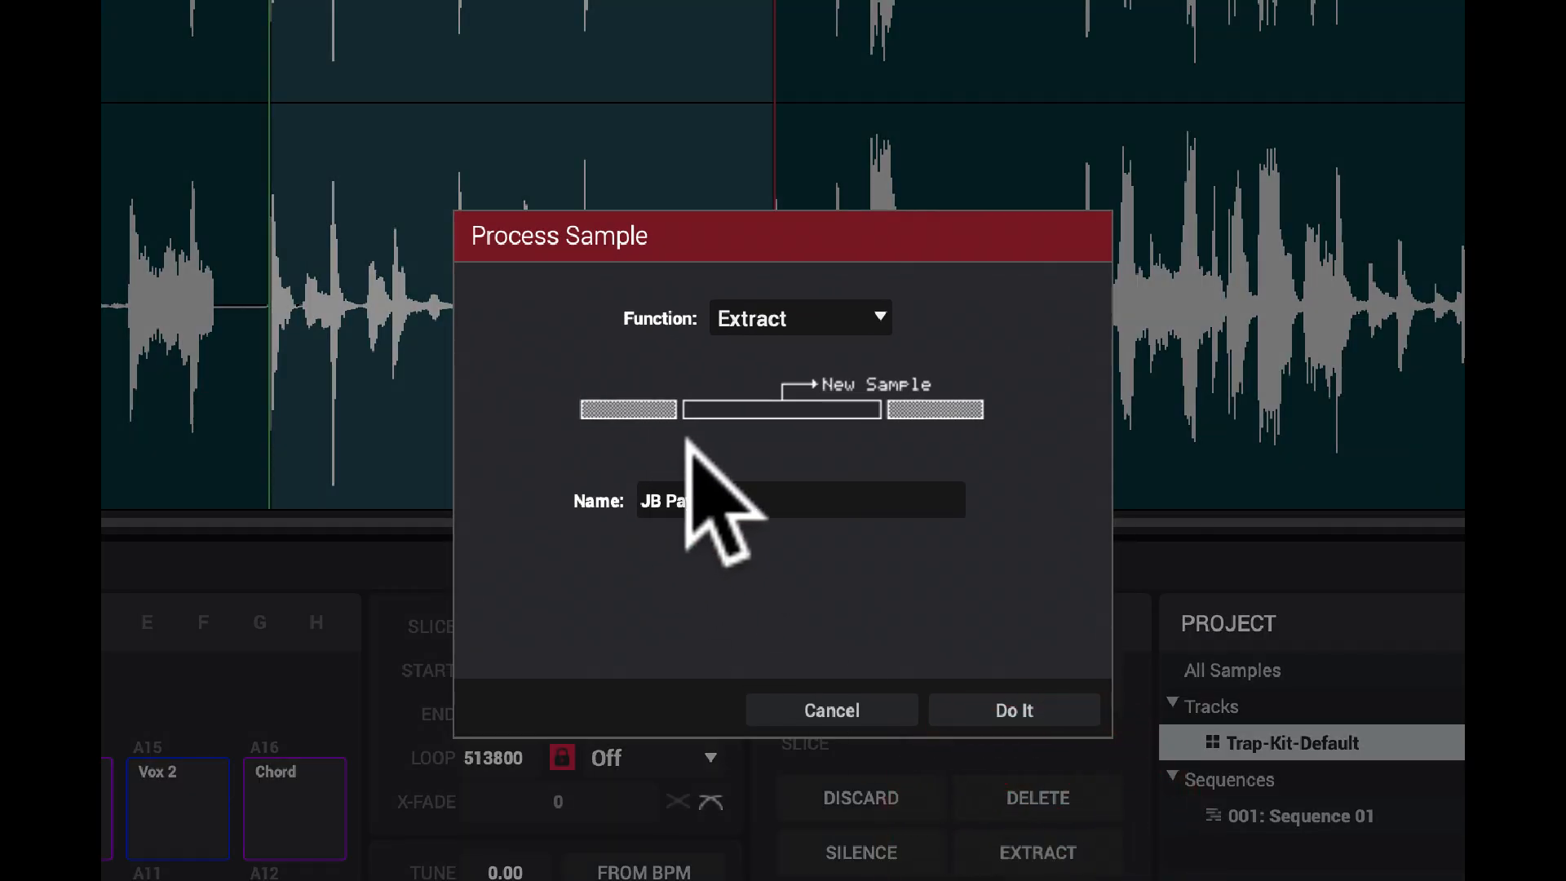
{"action": "left_click", "coordinate": [726, 494]}
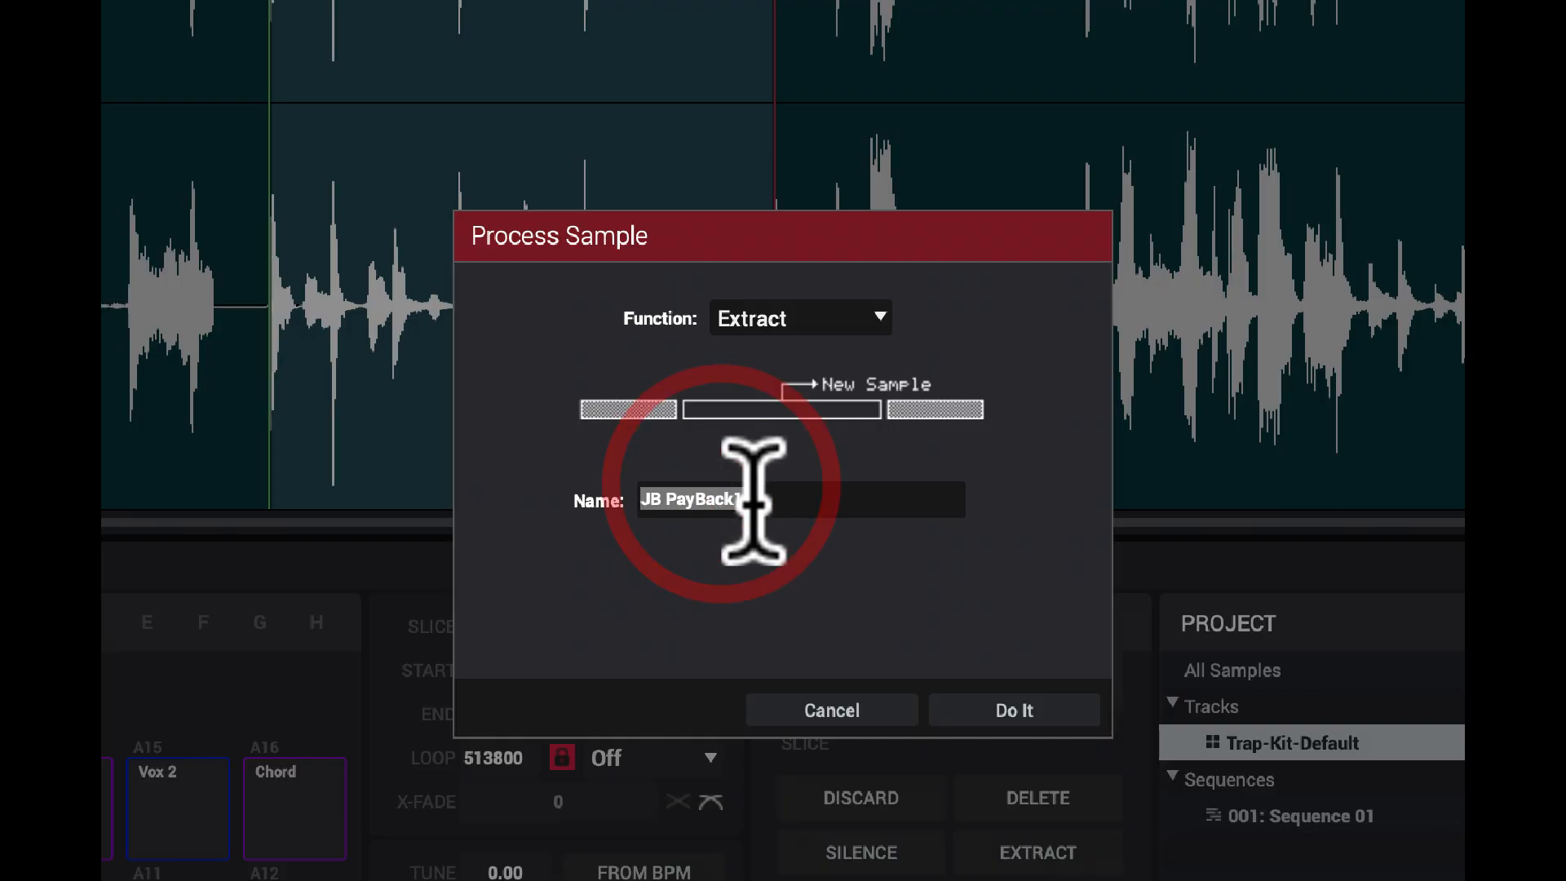
{"action": "left_click", "coordinate": [744, 491]}
{"action": "key", "text": "BackSpace"}
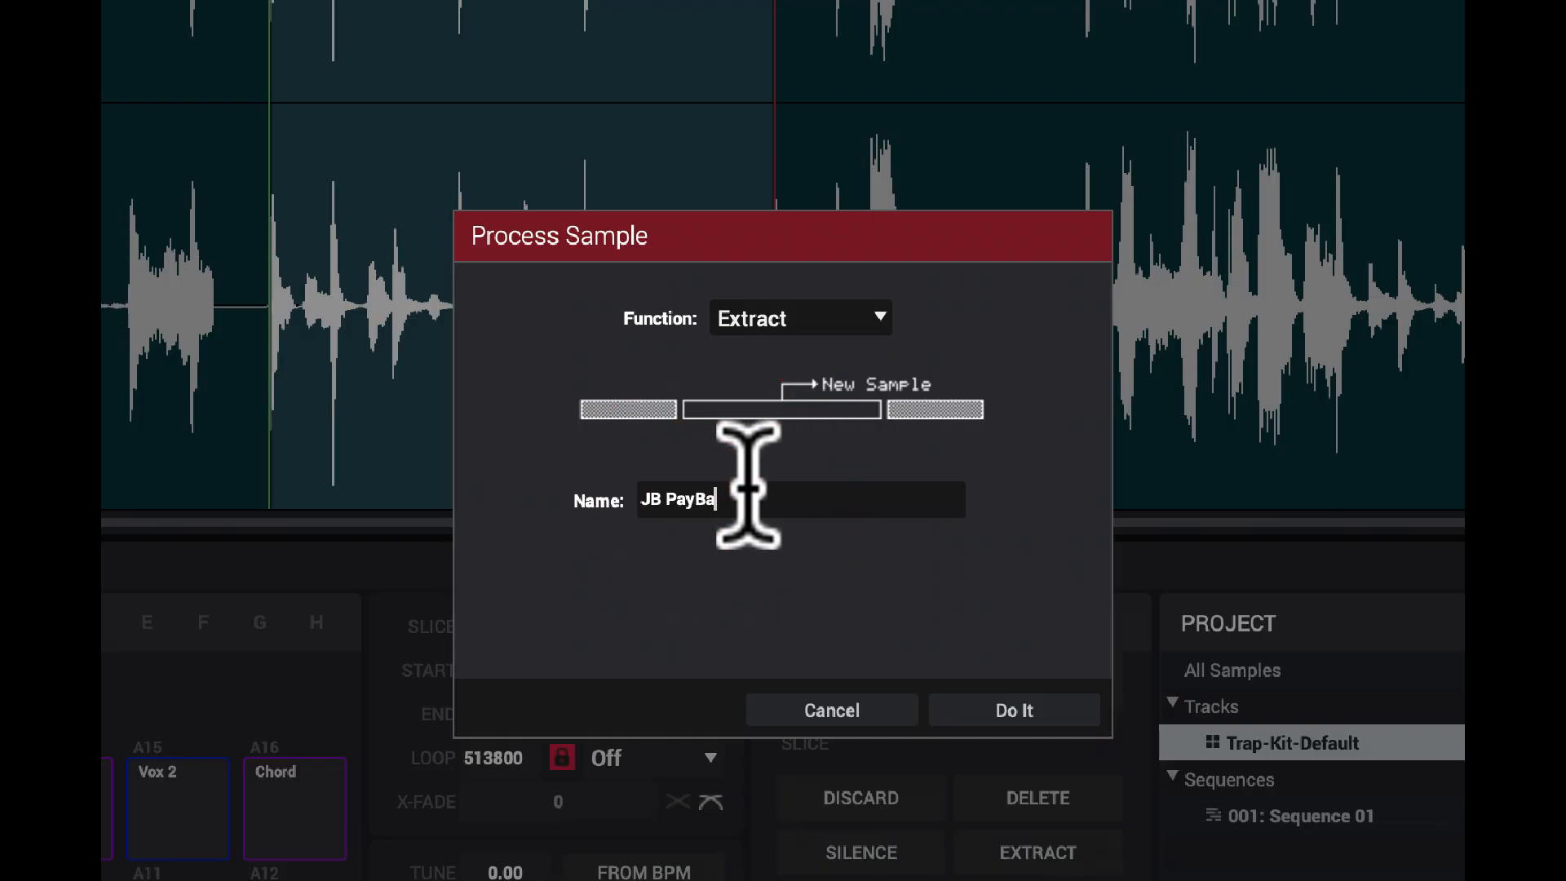
{"action": "key", "text": "BackSpace"}
{"action": "key", "text": "BackSpace"}
{"action": "key", "text": "BackSpace"}
{"action": "key", "text": "BackSpace"}
{"action": "key", "text": "BackSpace"}
{"action": "type", "text": "BEAT"}
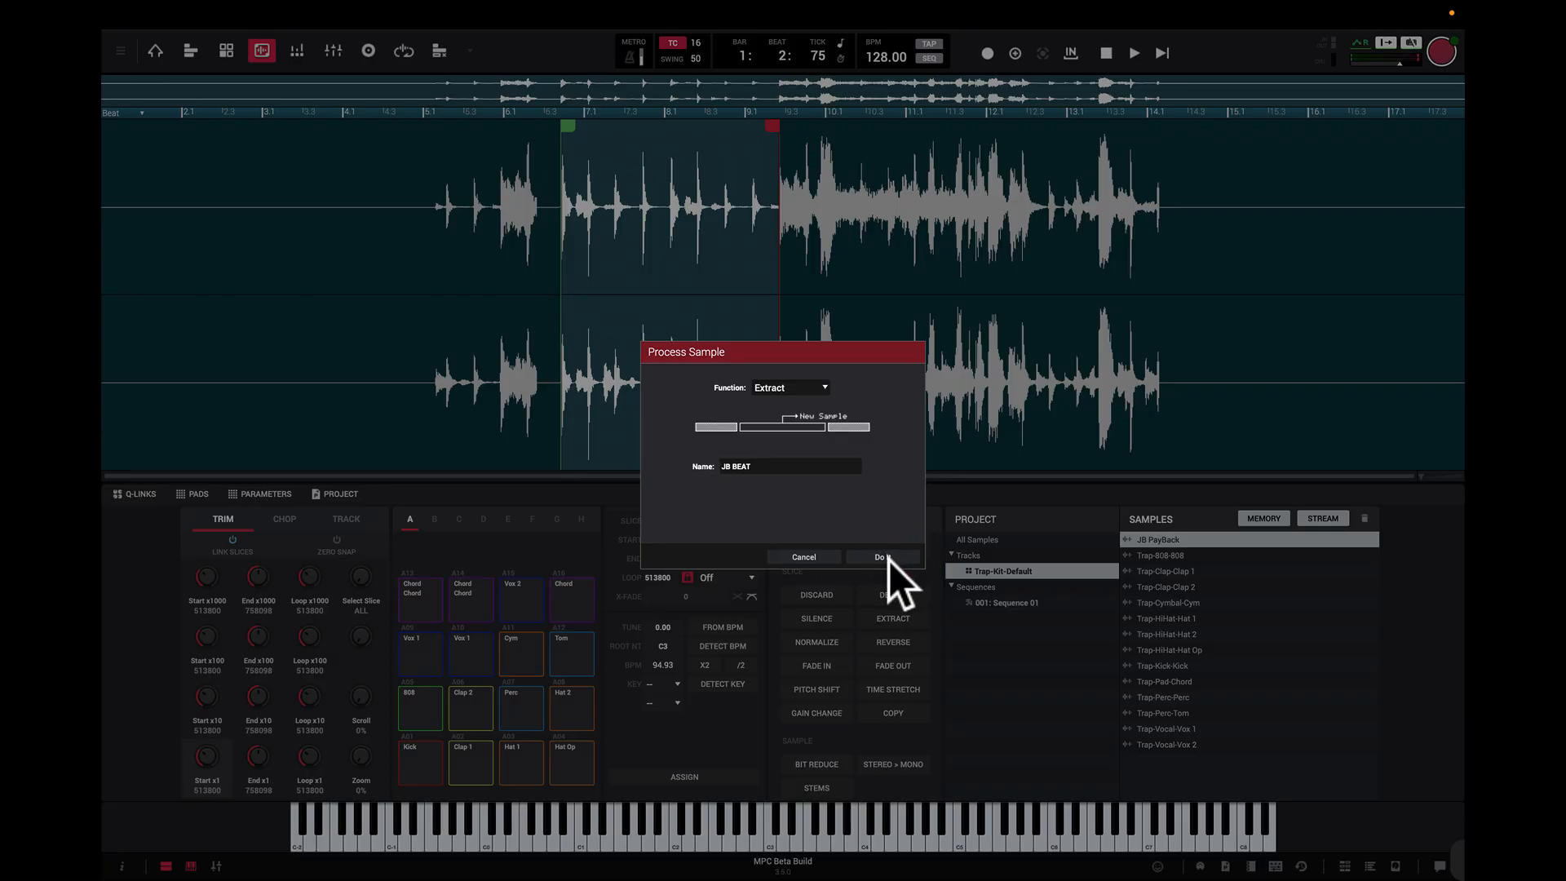
{"action": "left_click", "coordinate": [889, 560]}
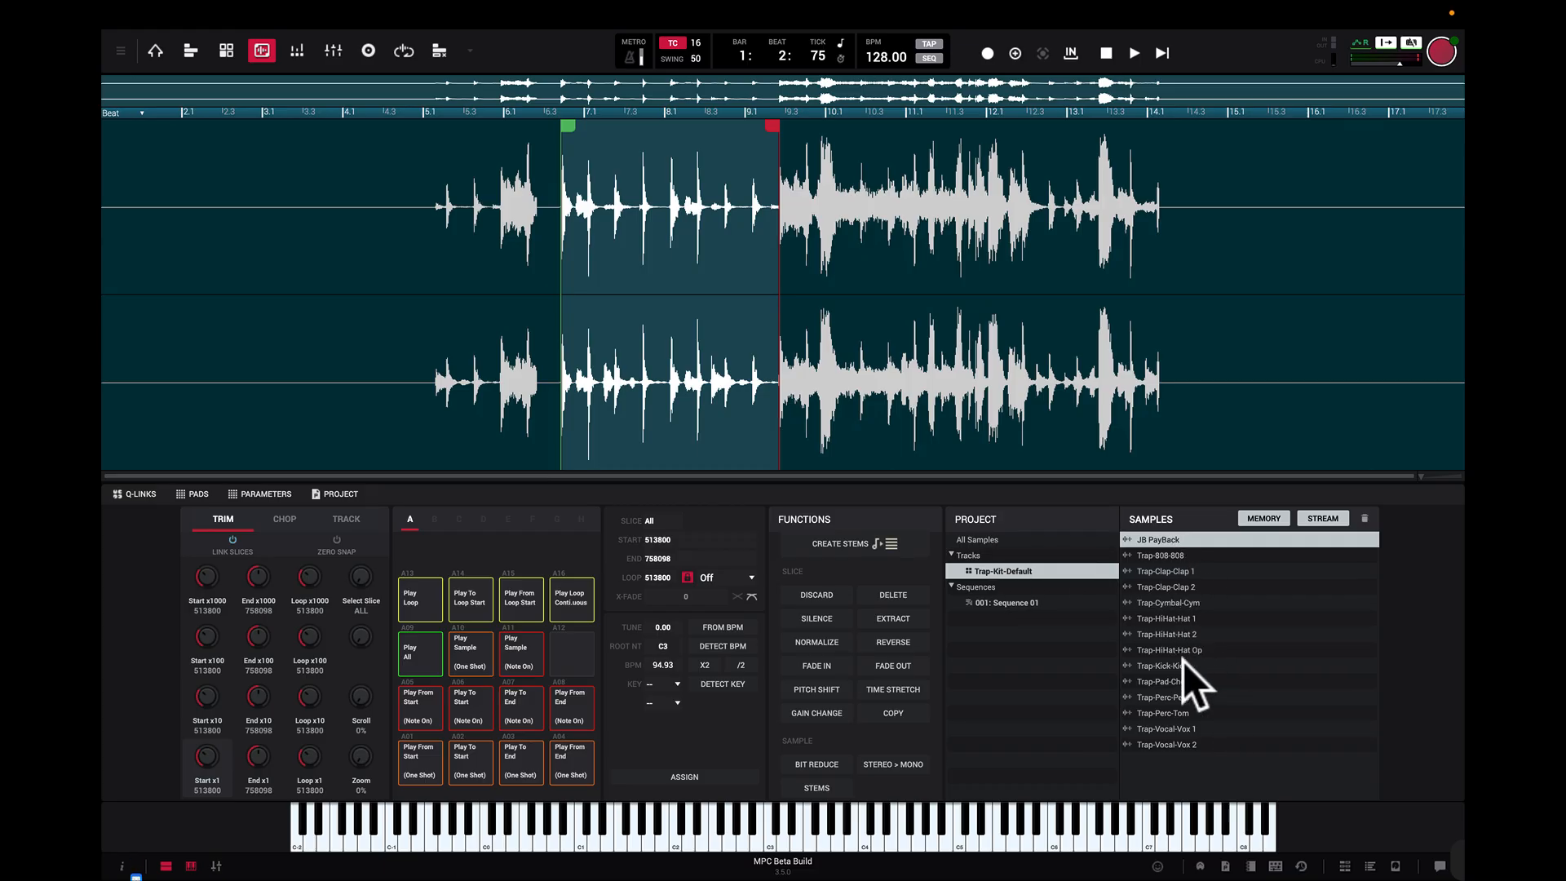
Step: List all samples in the project and load JB BEAT into the waveform editor
{"action": "left_click", "coordinate": [983, 541]}
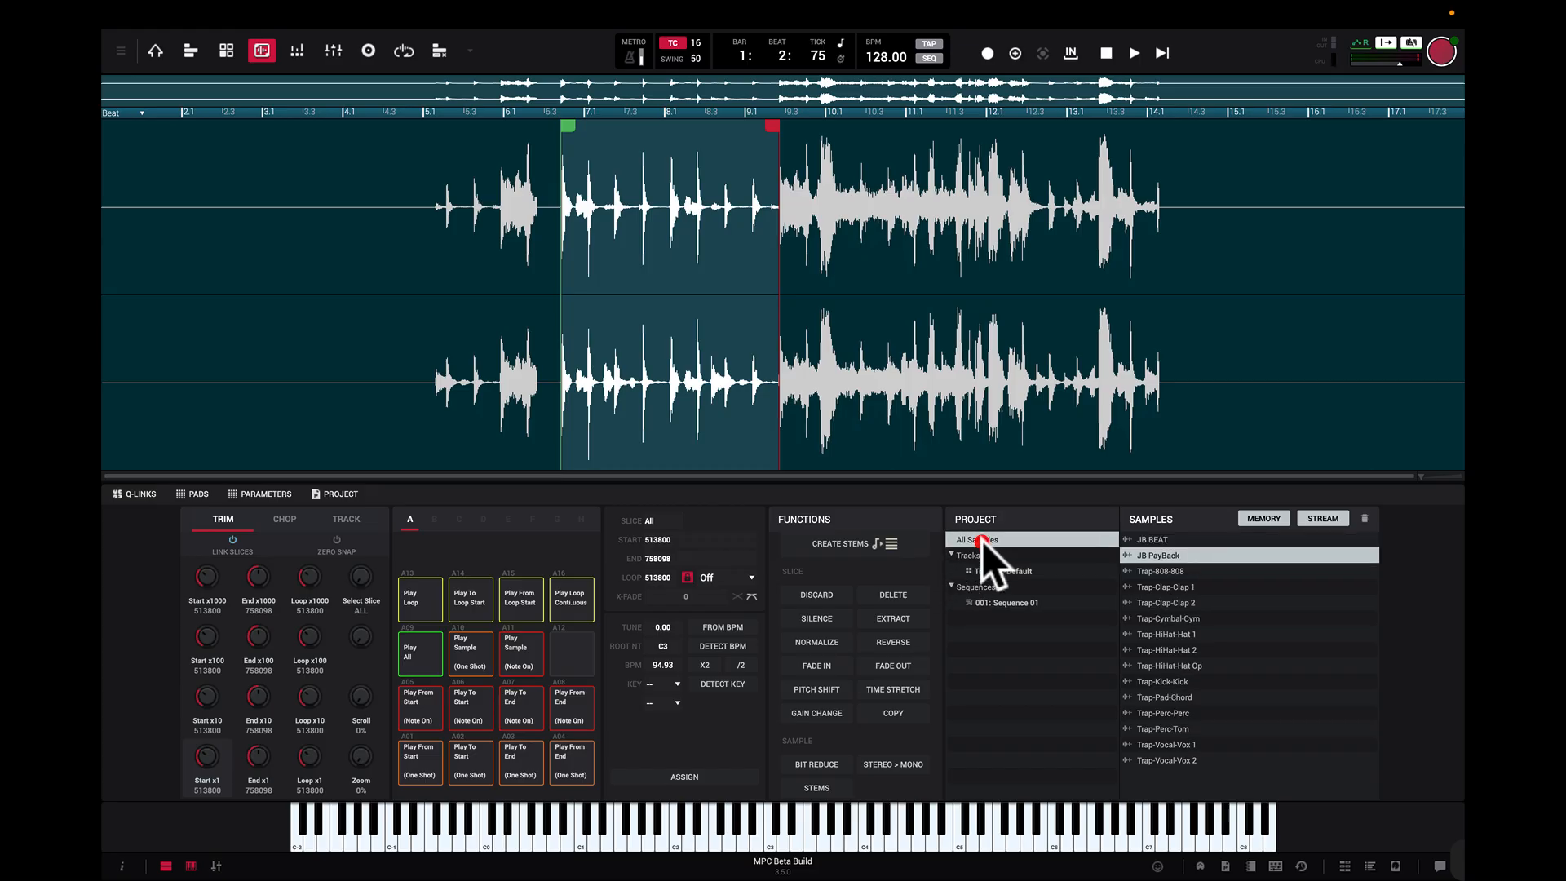
{"action": "left_click", "coordinate": [1026, 568]}
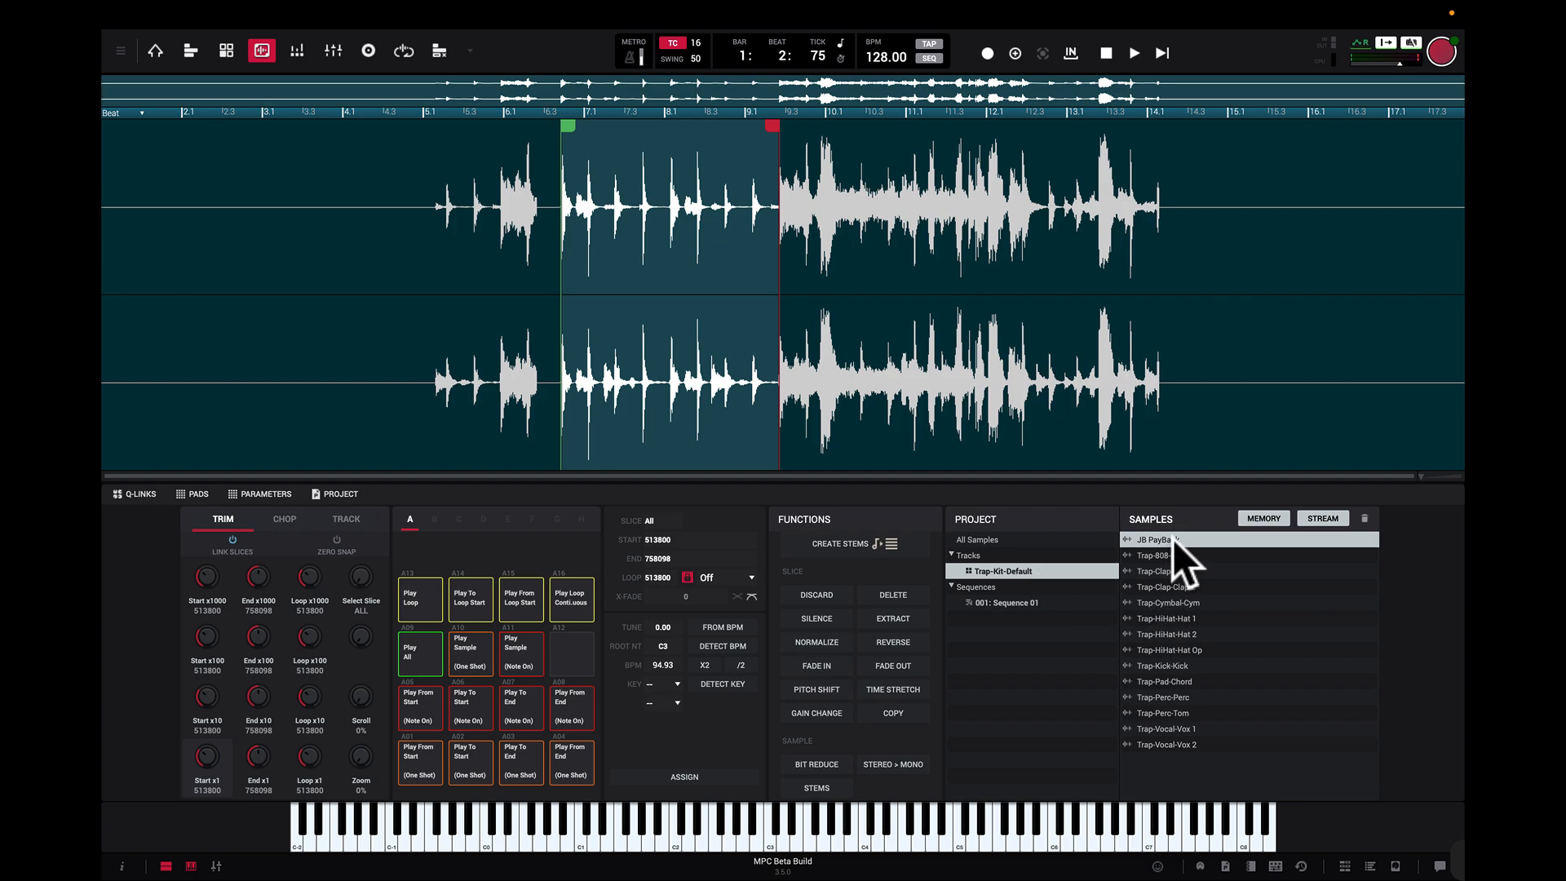
{"action": "left_click", "coordinate": [997, 537]}
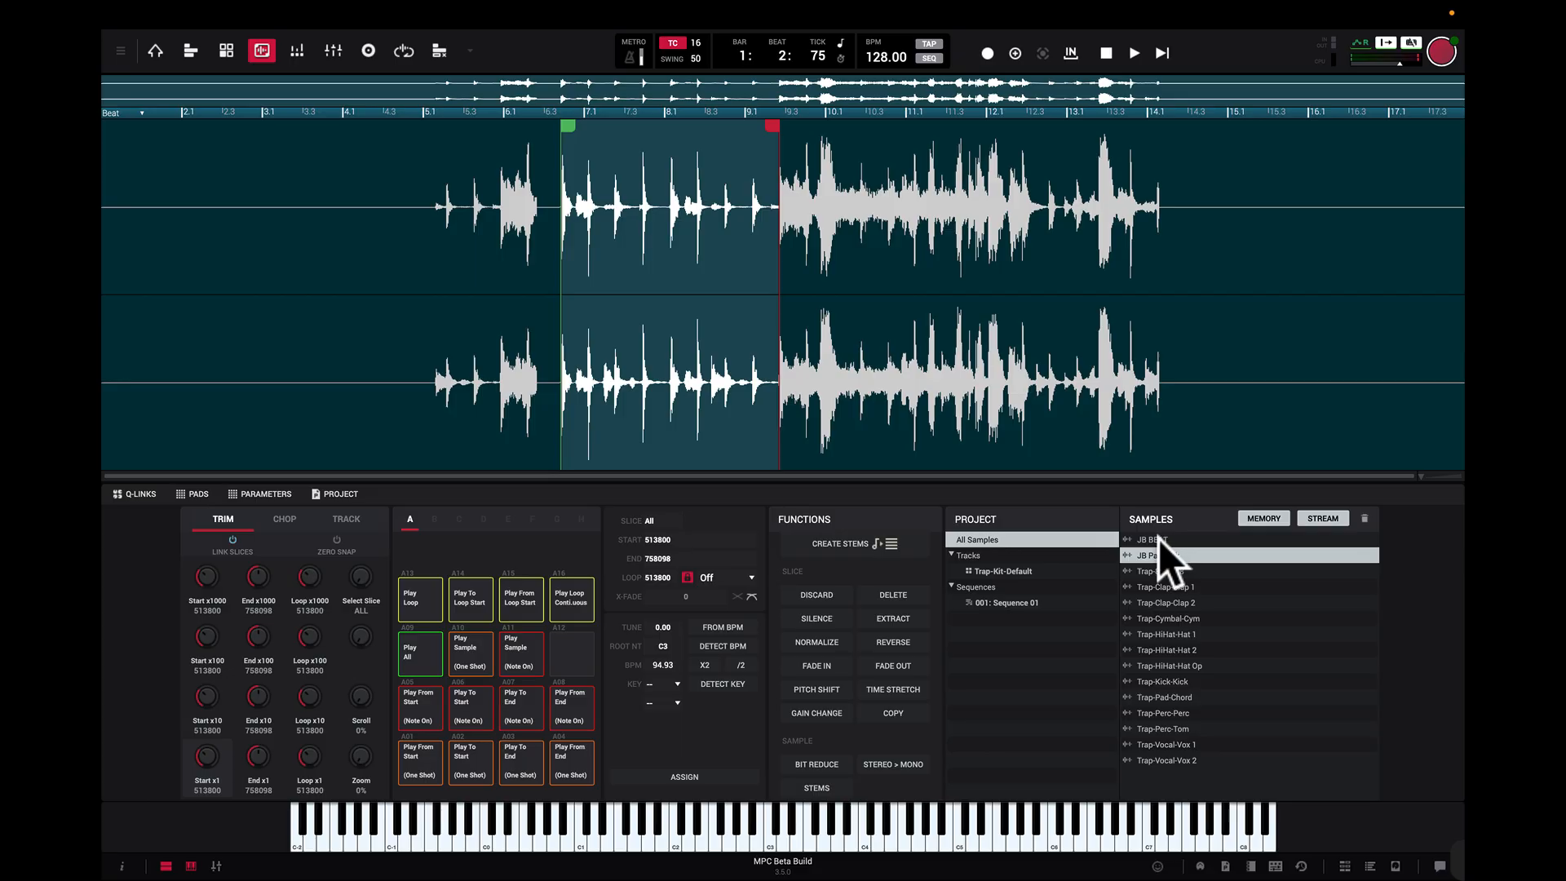
{"action": "left_click", "coordinate": [1158, 538]}
{"action": "right_click", "coordinate": [1159, 538]}
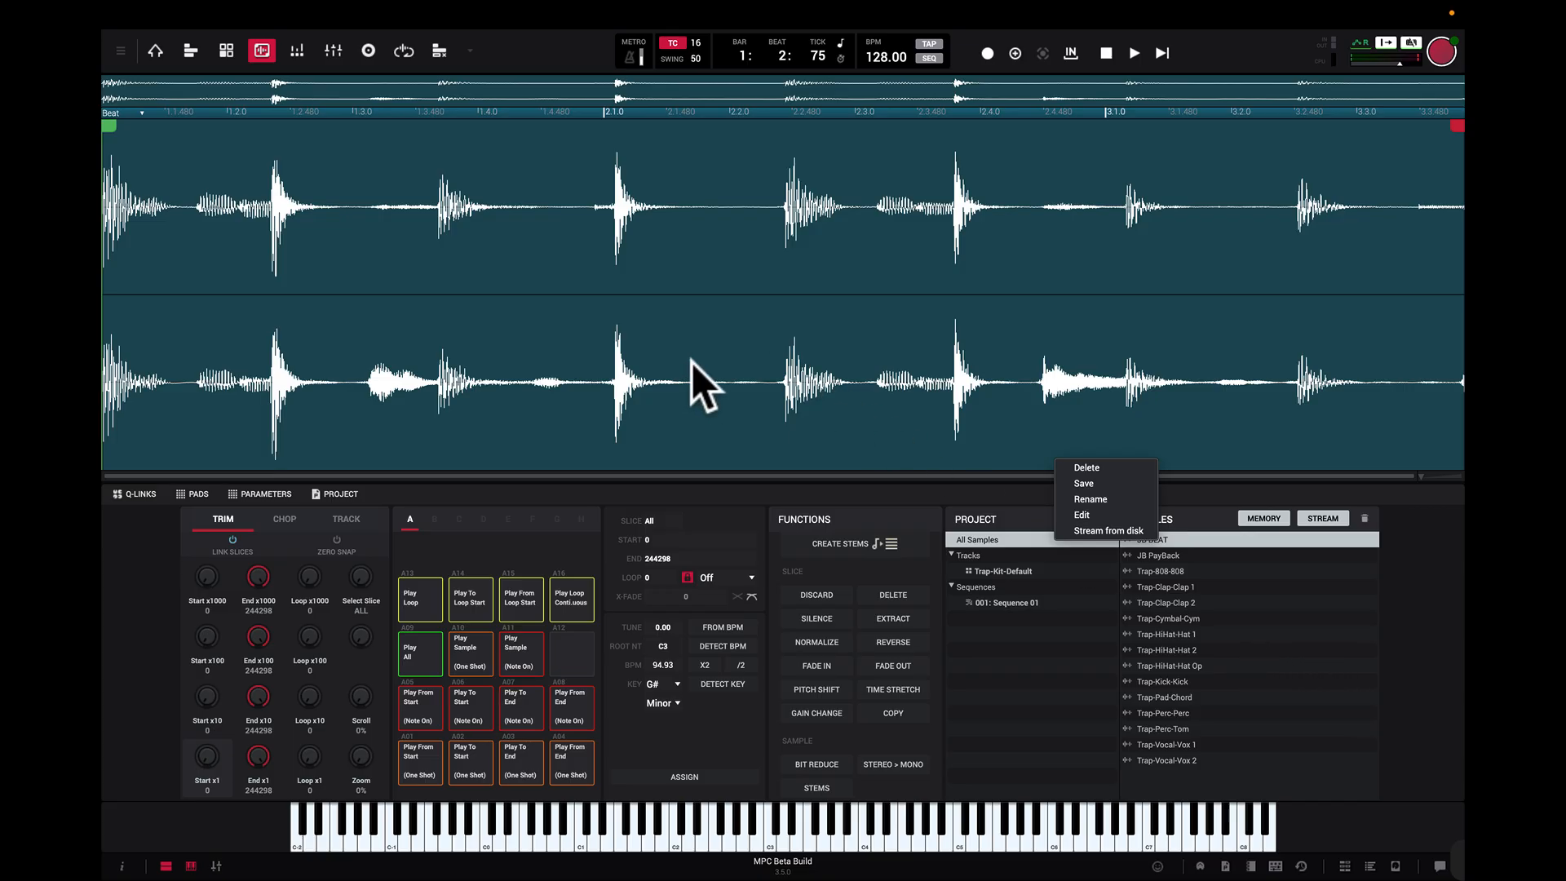
Step: Audition the JB BEAT sample as a continuous loop and stop playback
{"action": "left_click", "coordinate": [573, 599]}
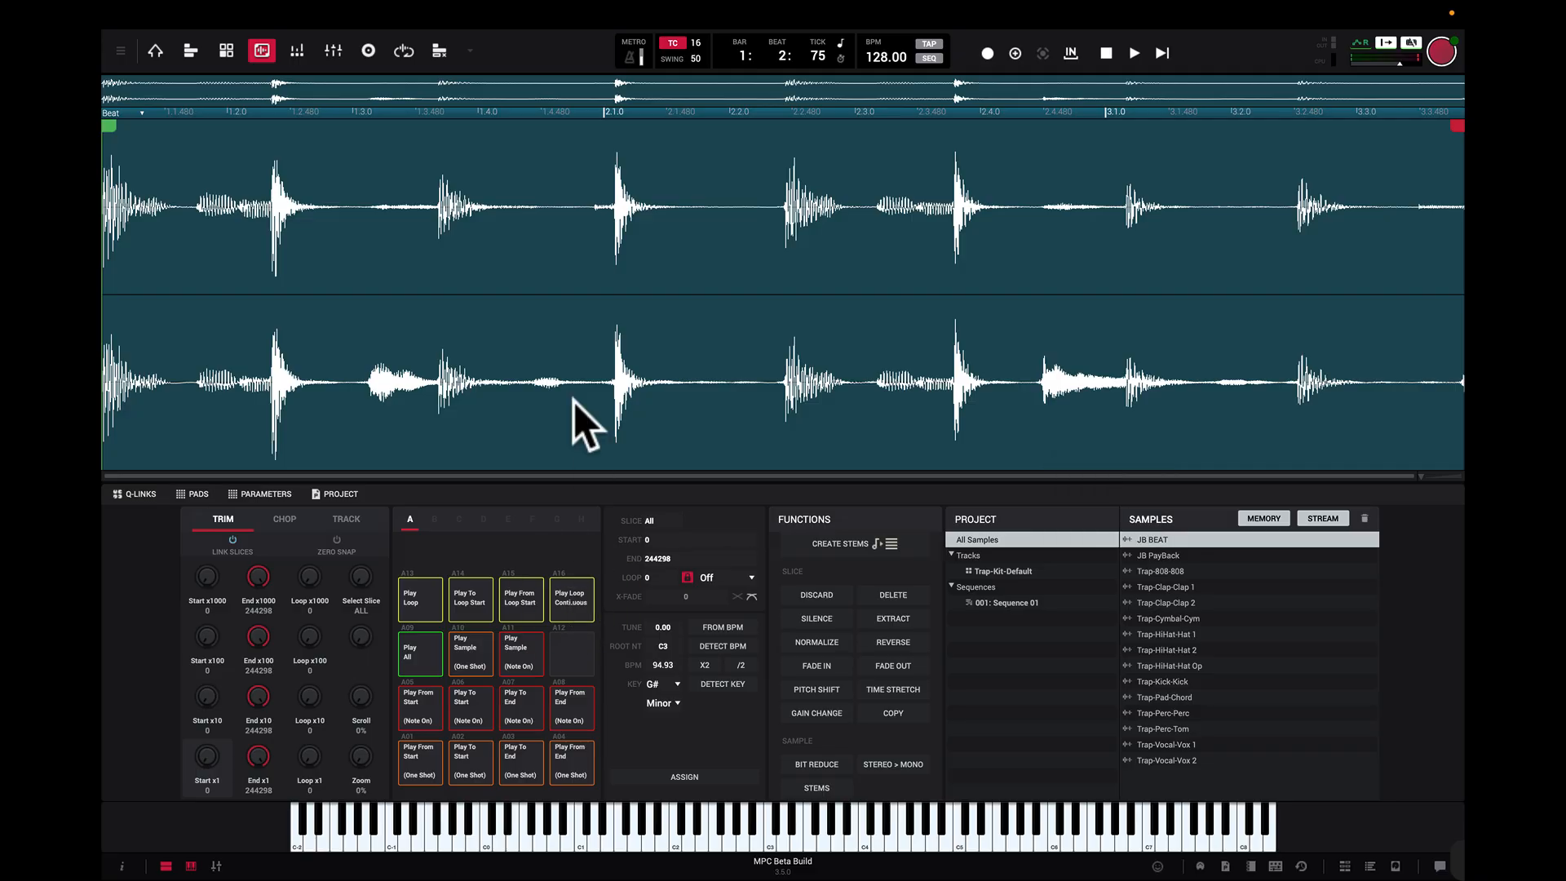
{"action": "left_click", "coordinate": [577, 602]}
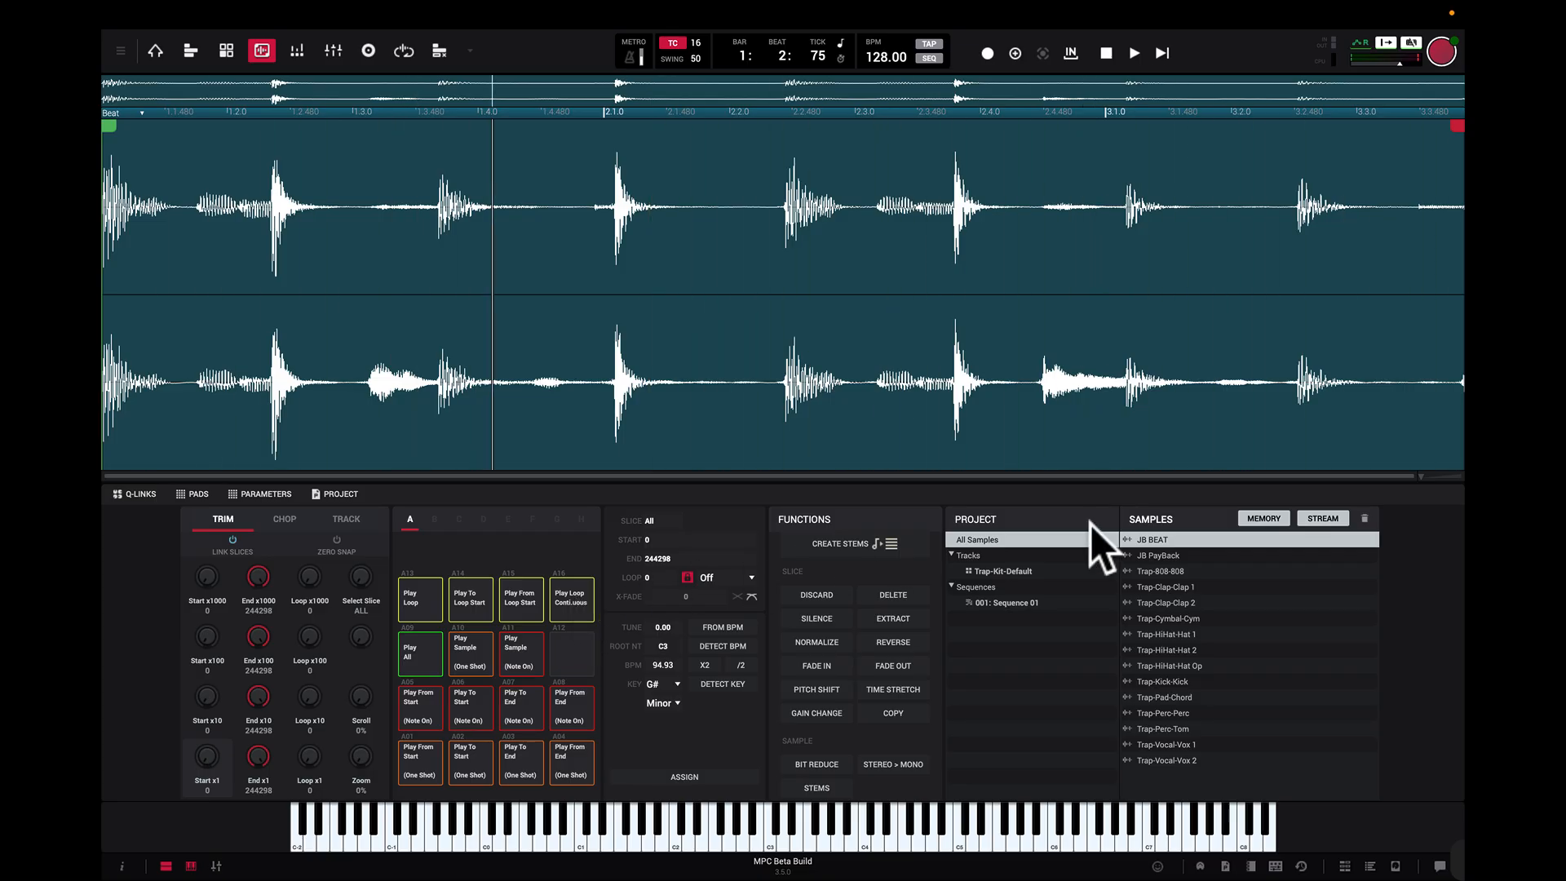
{"action": "left_click_drag", "start_coordinate": [1423, 475], "coordinate": [1320, 483]}
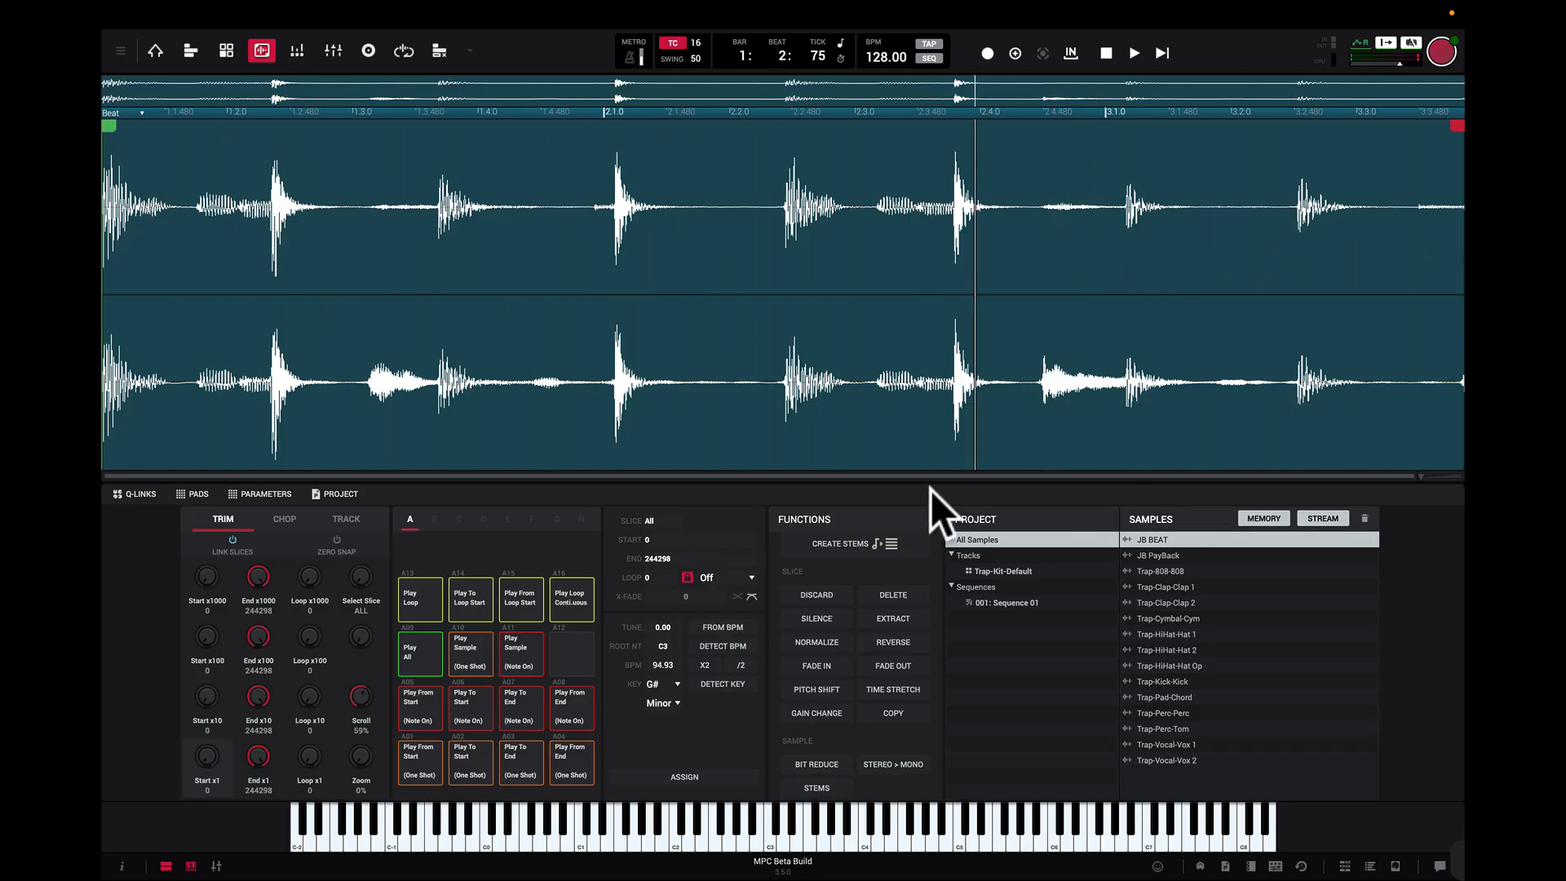
{"action": "left_click", "coordinate": [1105, 54]}
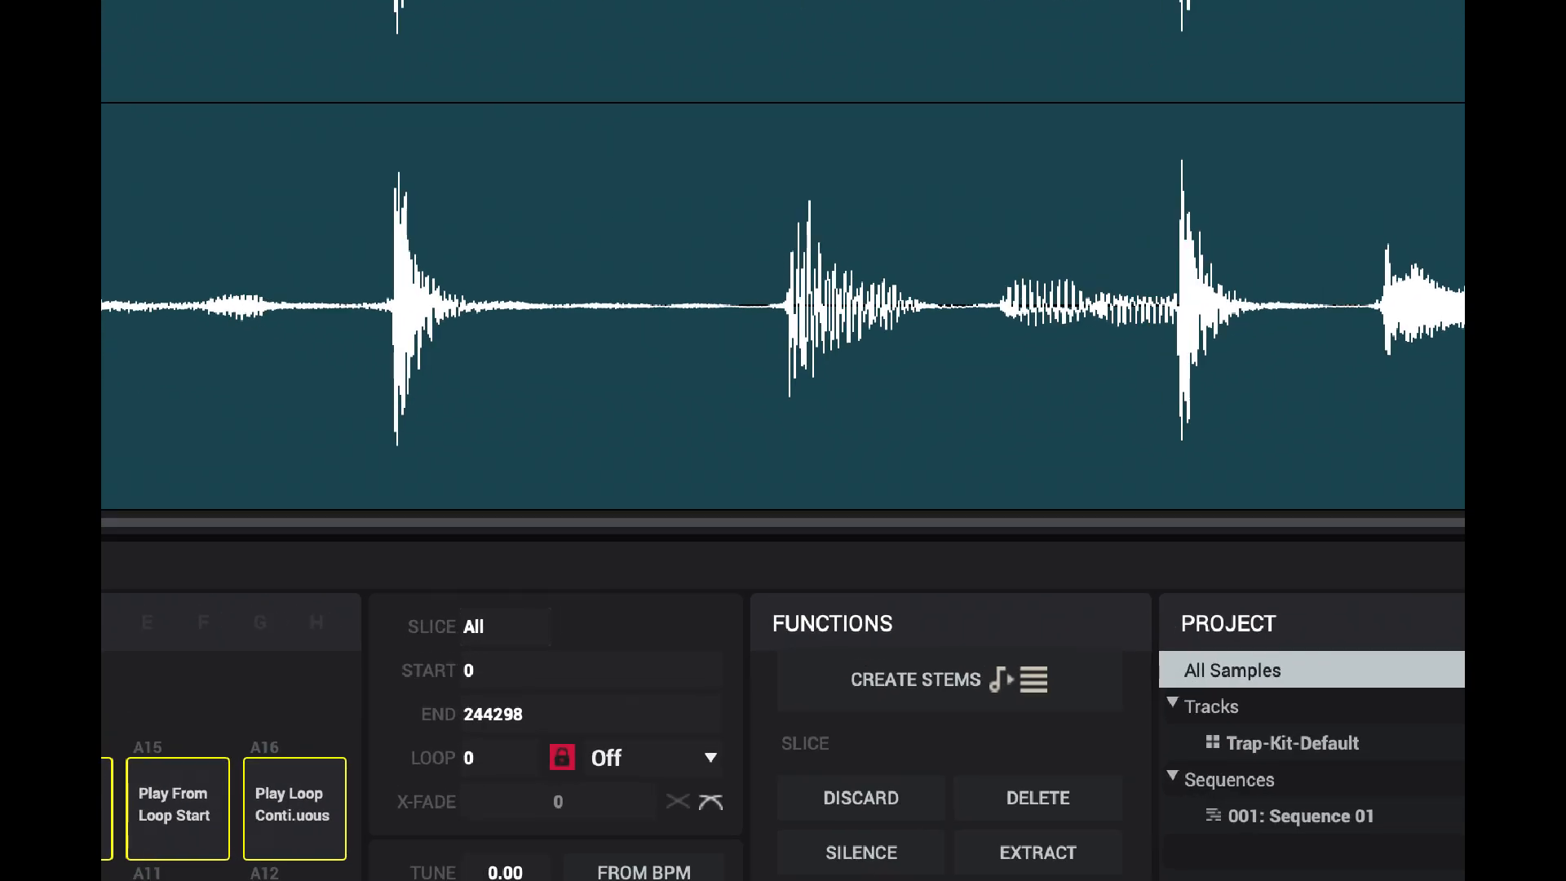
Step: Try the Reverse function on the JB BEAT sample, audition it in a loop, and undo it
{"action": "left_click", "coordinate": [1060, 878]}
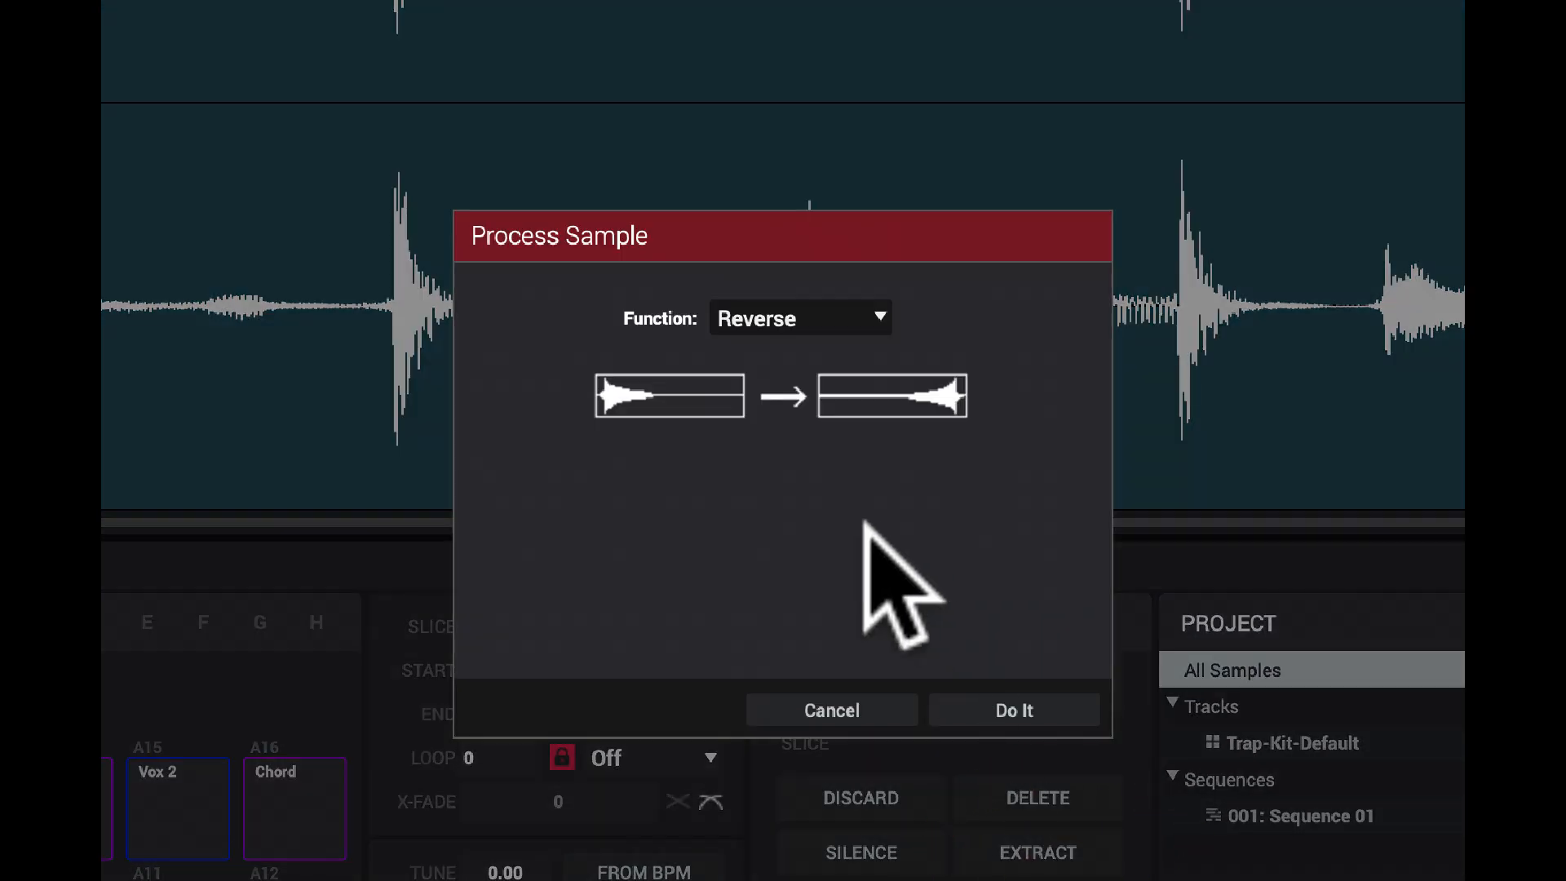
{"action": "left_click", "coordinate": [1014, 711]}
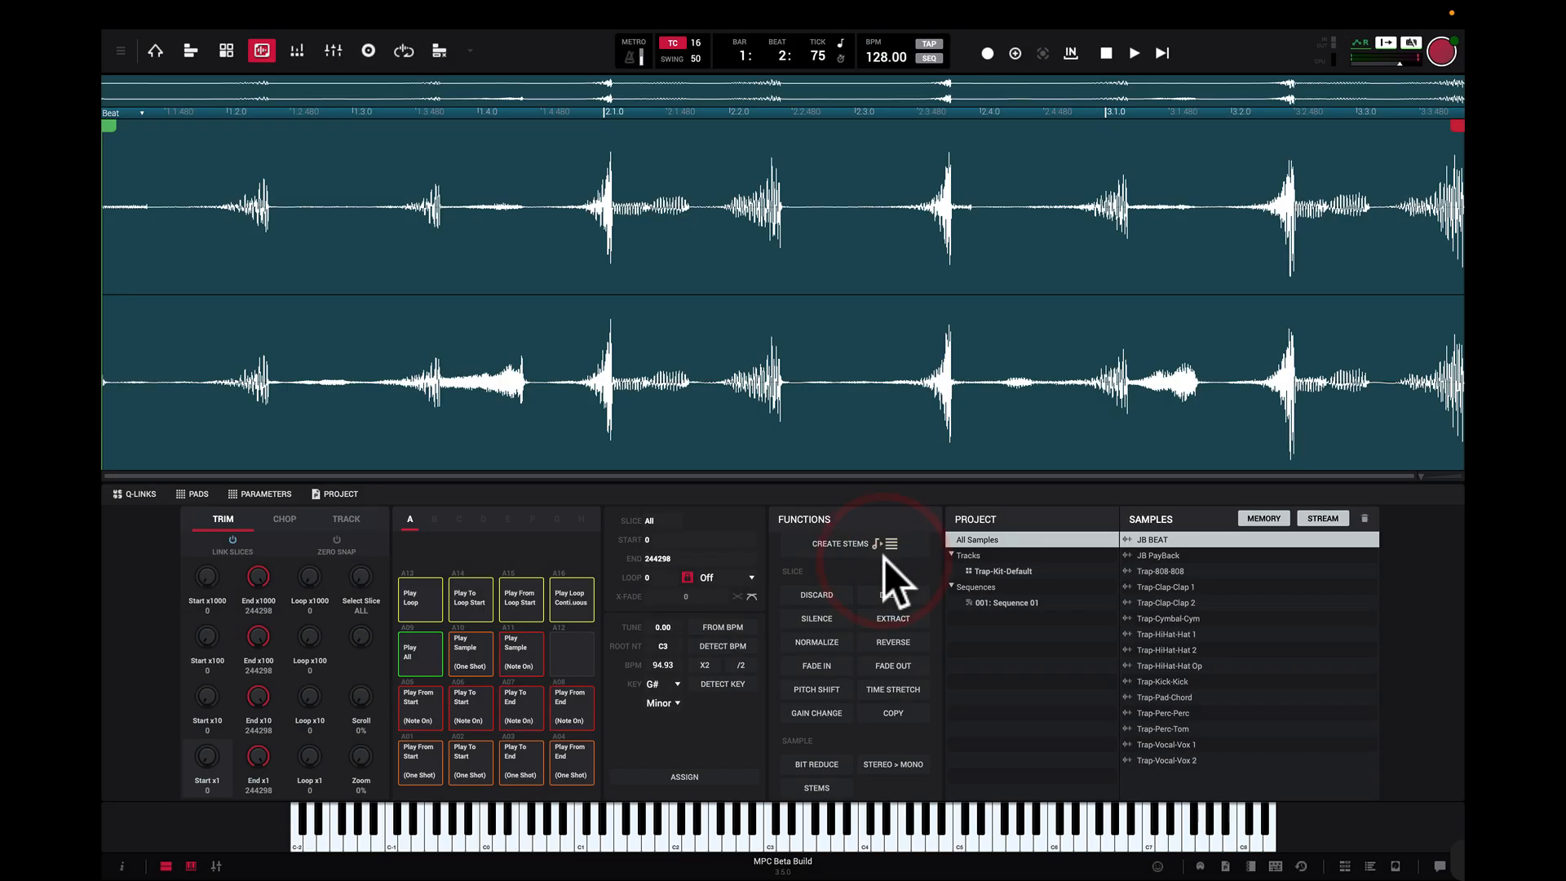
{"action": "left_click", "coordinate": [581, 601]}
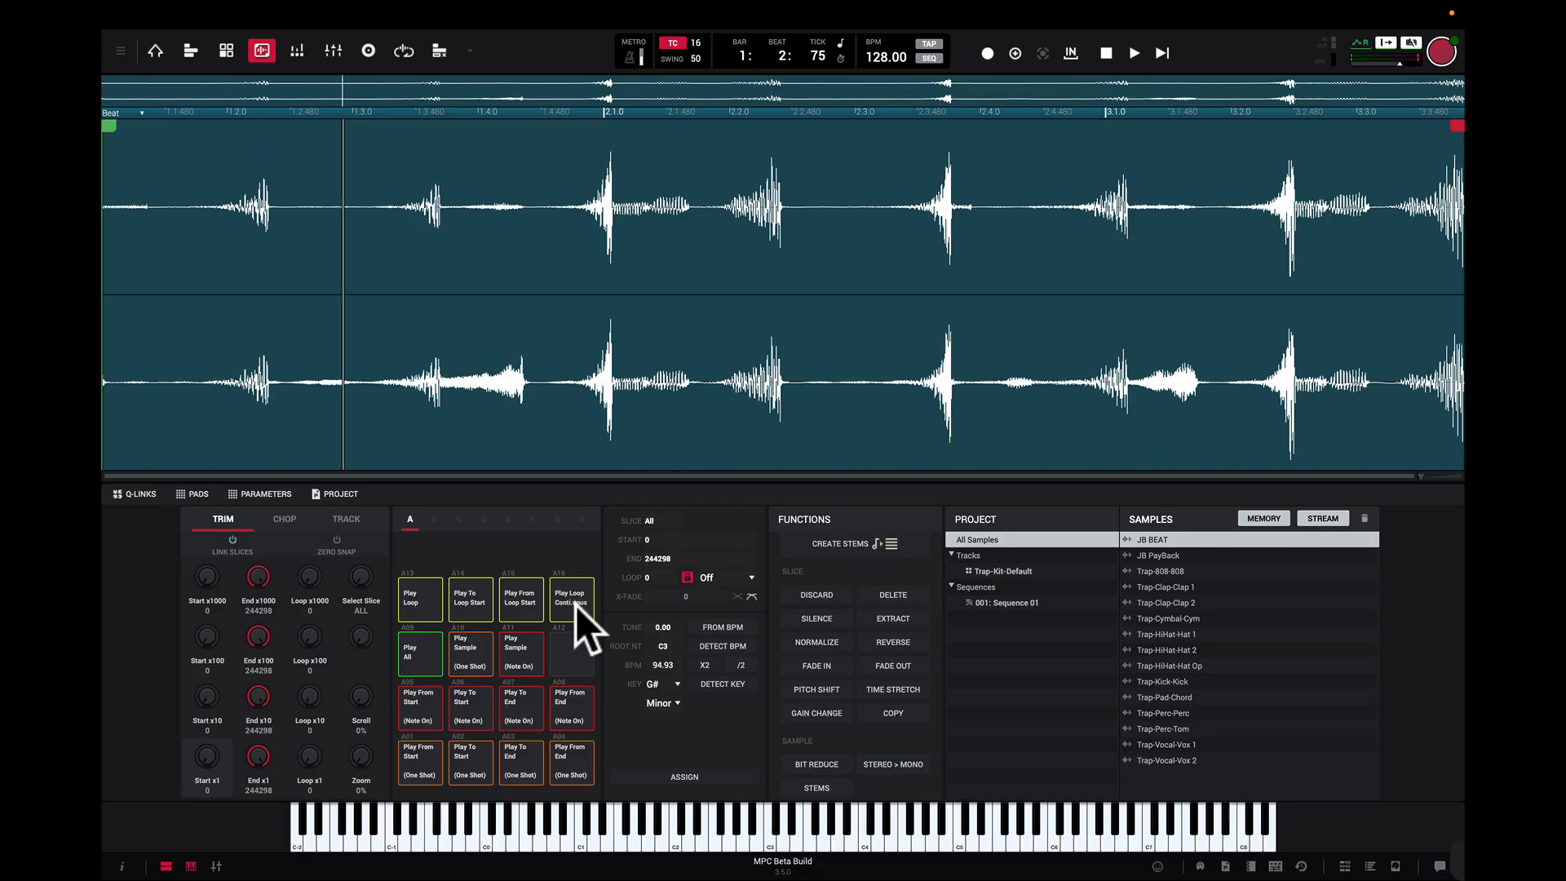
{"action": "key", "text": "super+z"}
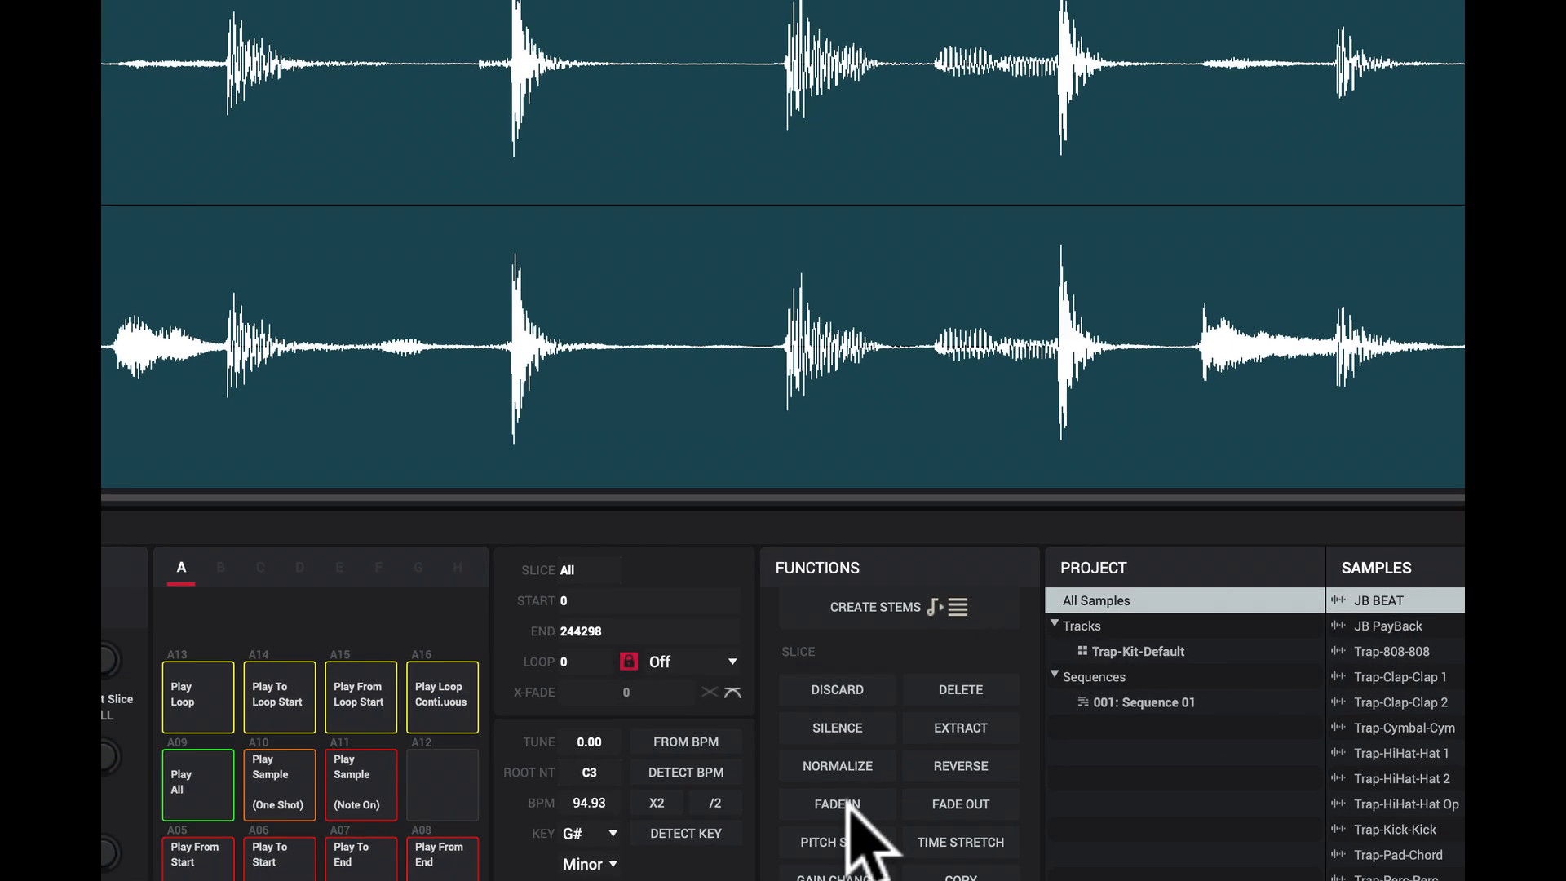
Step: Try a Linear Fade In across the whole JB BEAT sample, audition it, and undo it
{"action": "left_click", "coordinate": [807, 663]}
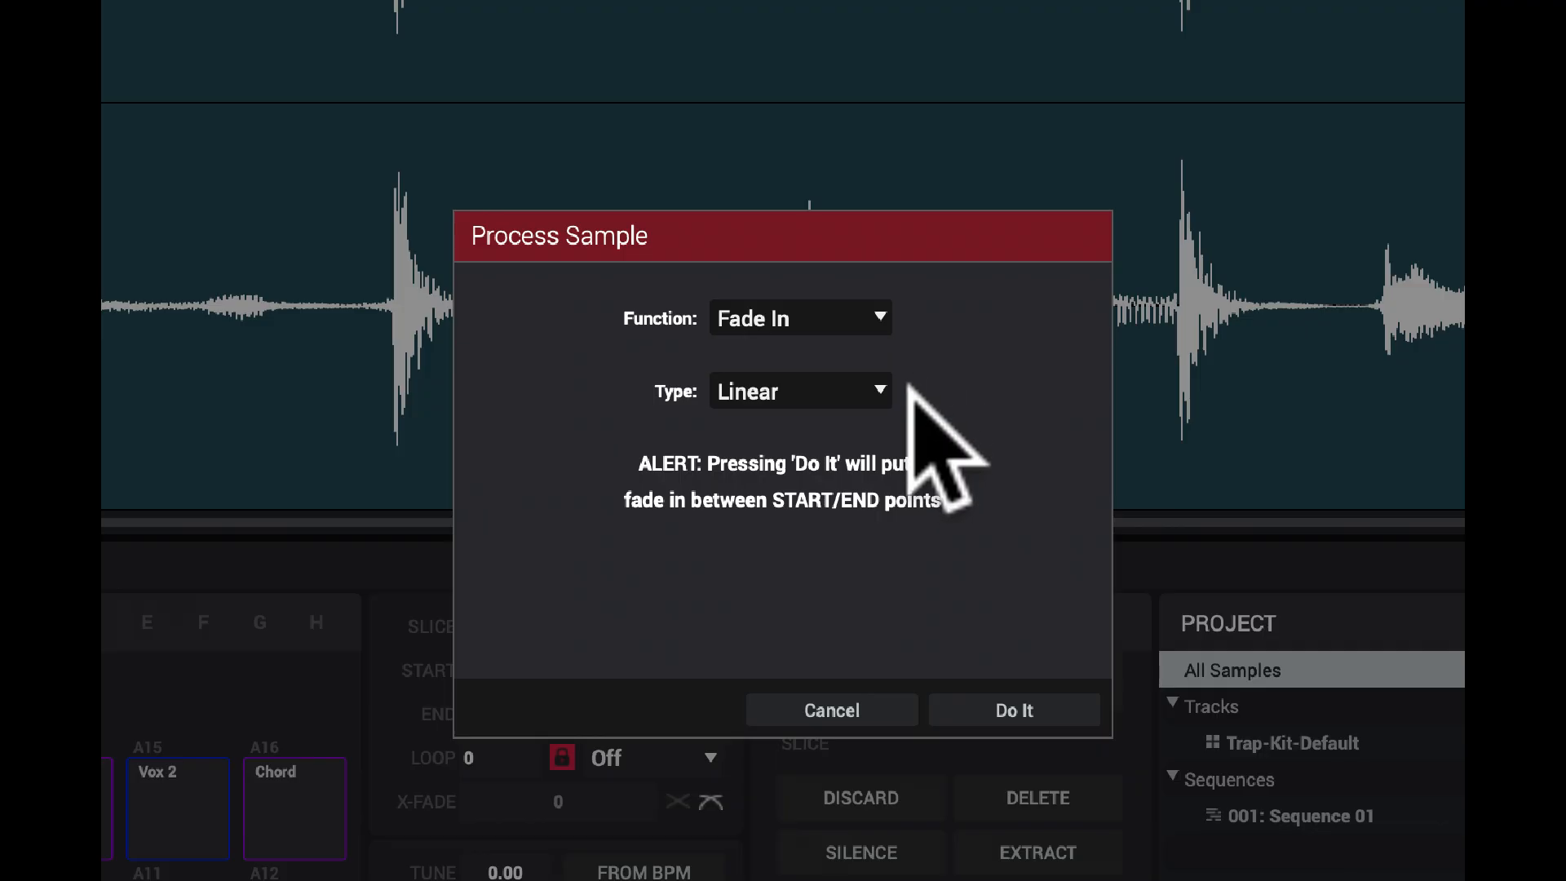
{"action": "left_click", "coordinate": [879, 382]}
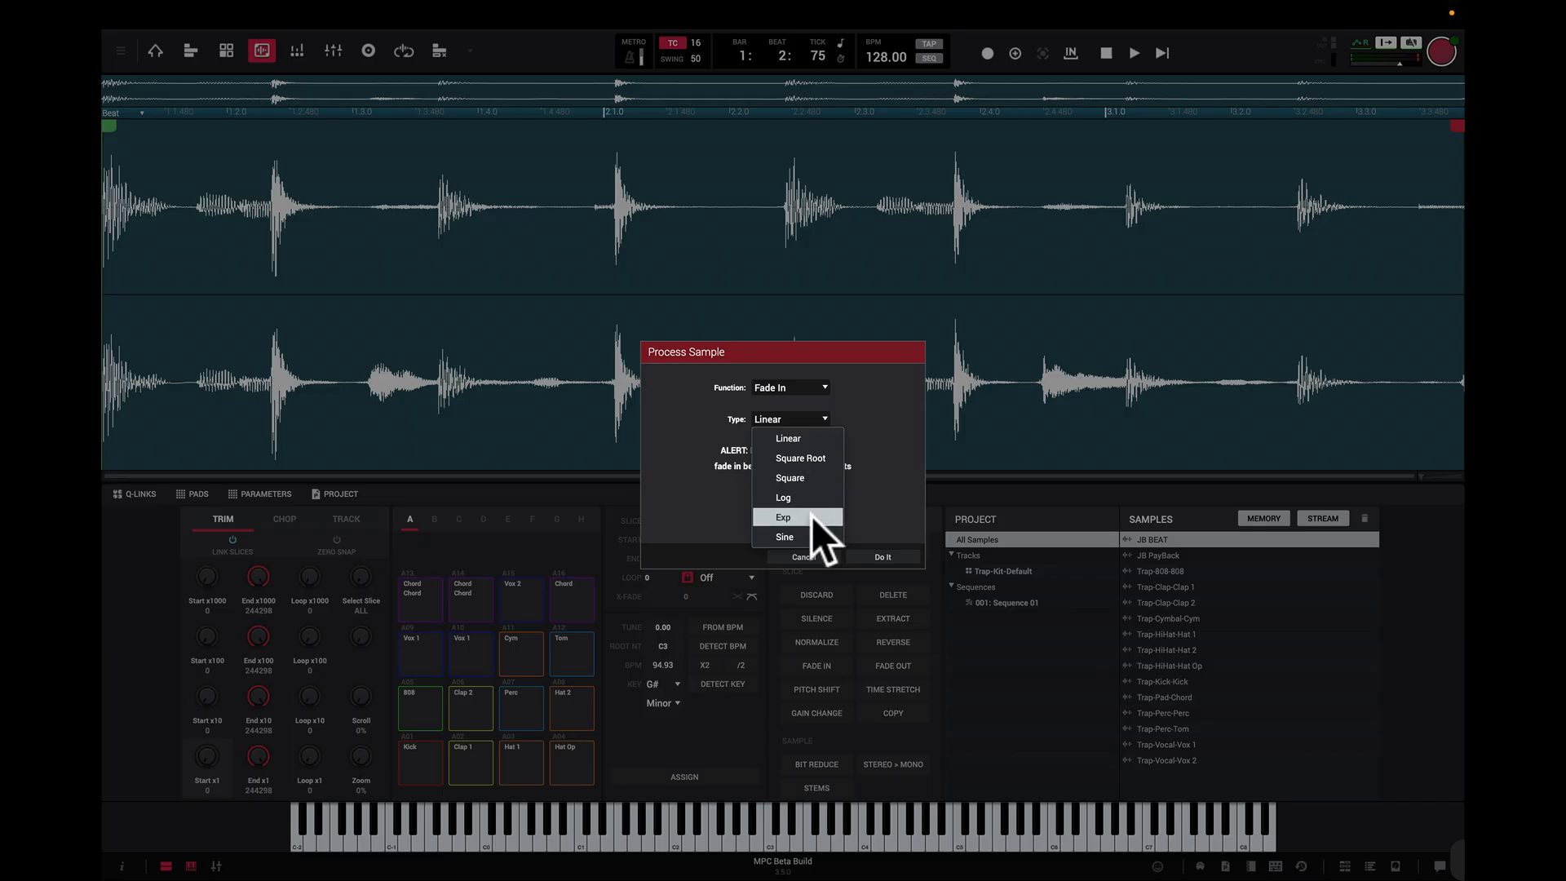
{"action": "left_click", "coordinate": [821, 444]}
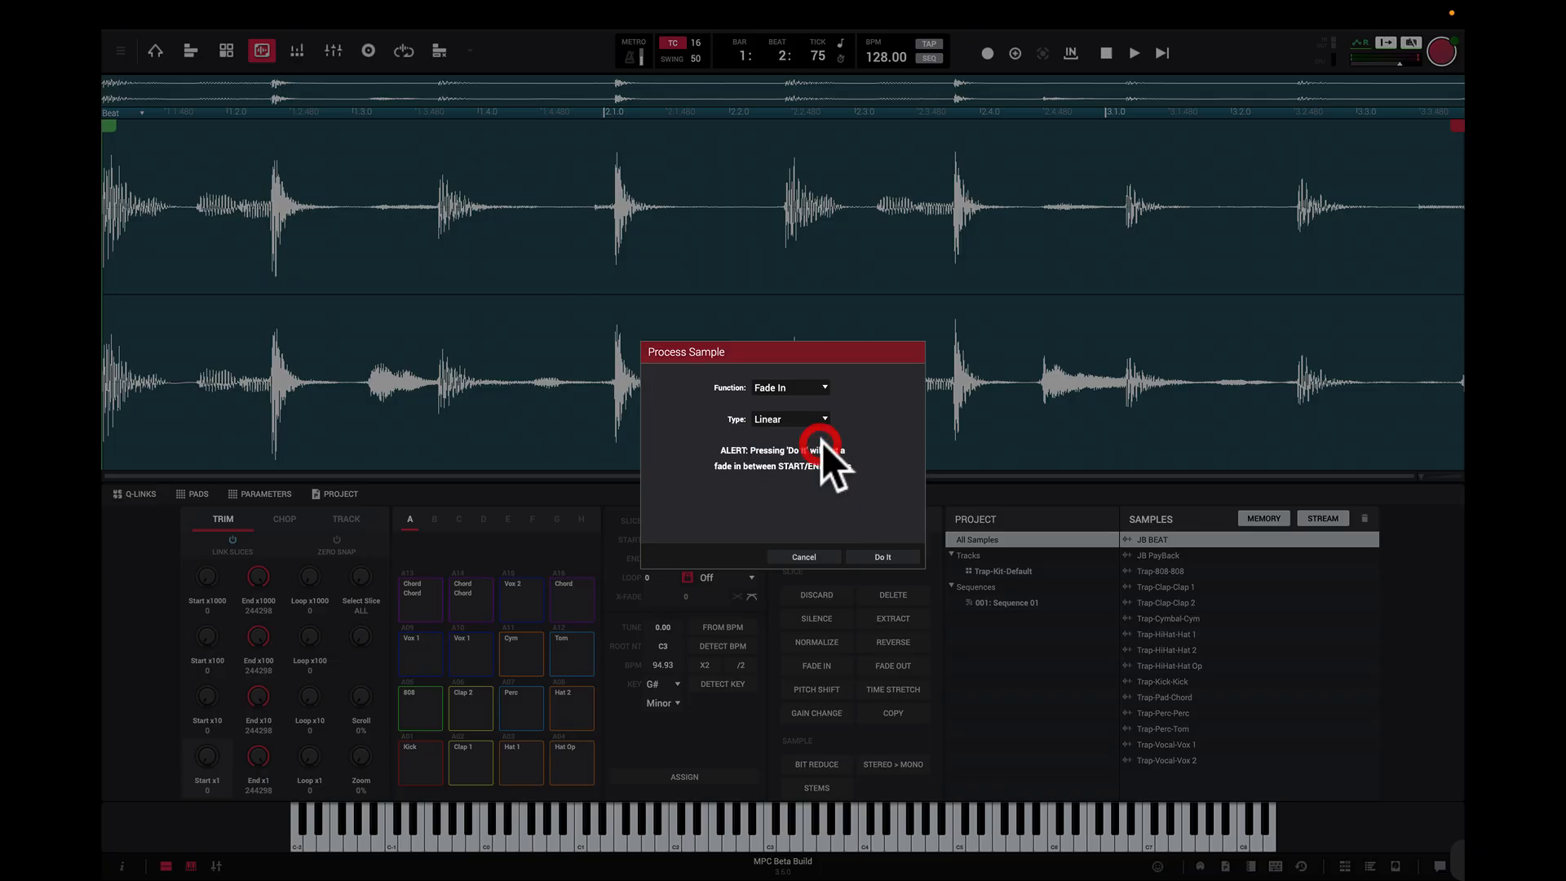
{"action": "left_click", "coordinate": [889, 557]}
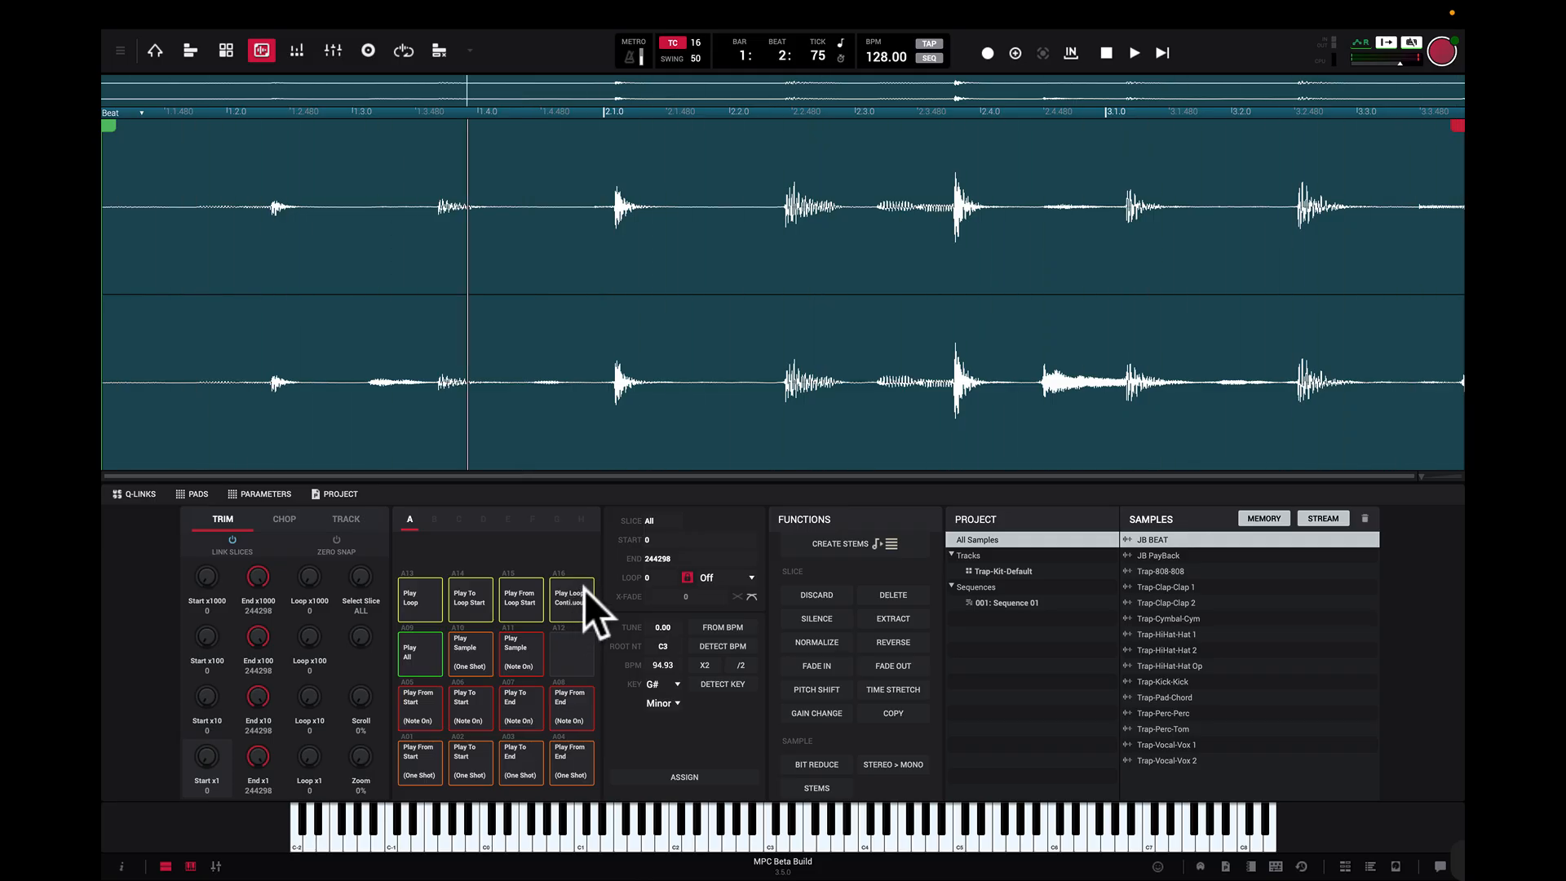
{"action": "left_click", "coordinate": [579, 593]}
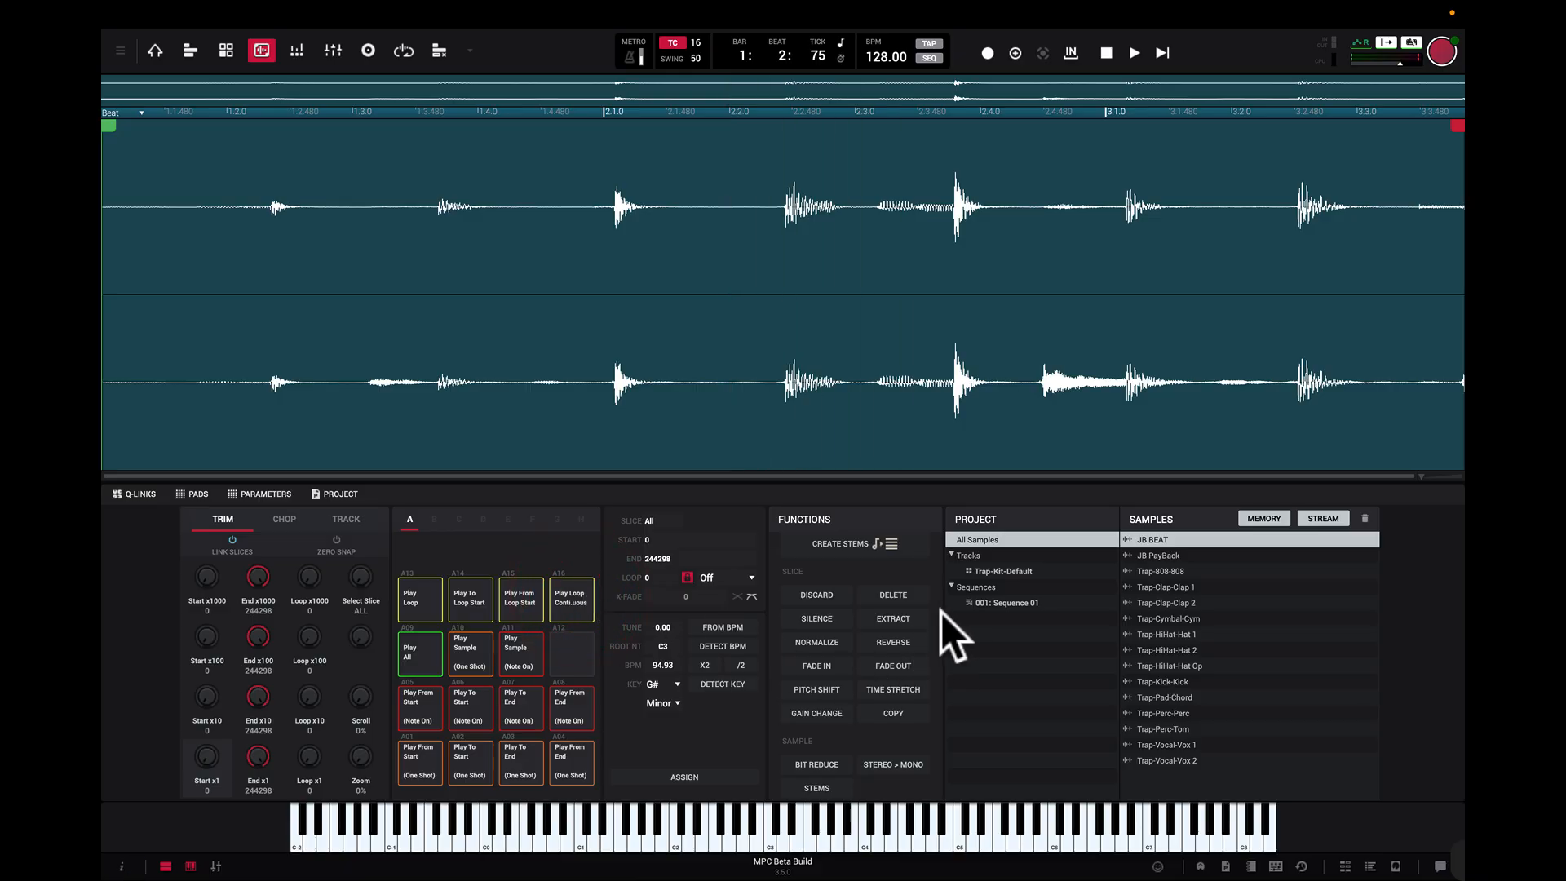
{"action": "key", "text": "super+z"}
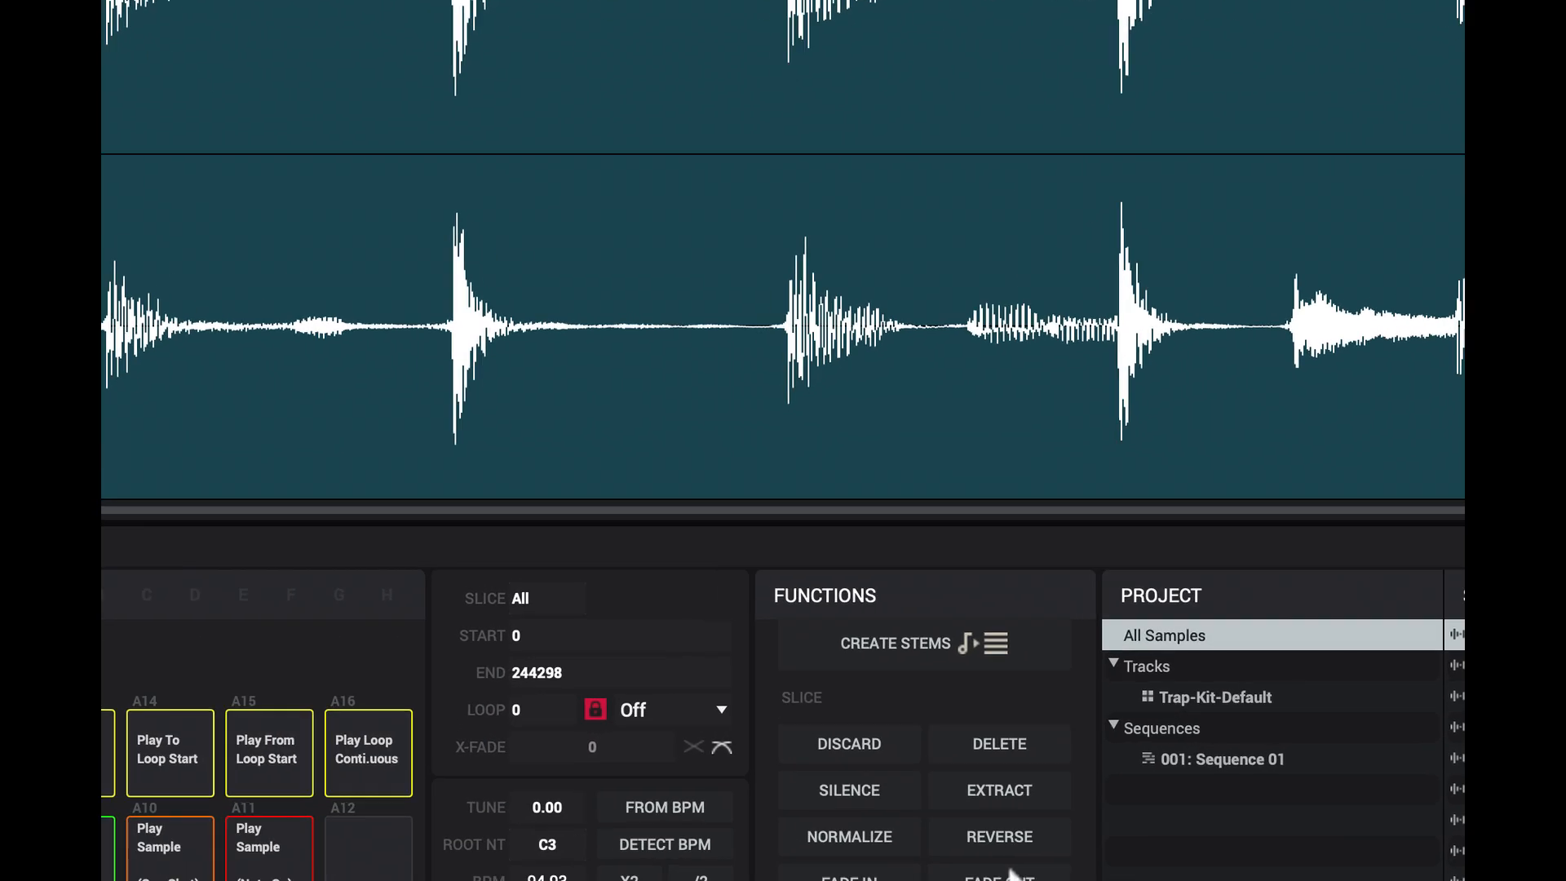
Step: Try a Linear Fade Out across the whole JB BEAT sample, audition it, and undo it
{"action": "left_click", "coordinate": [897, 667]}
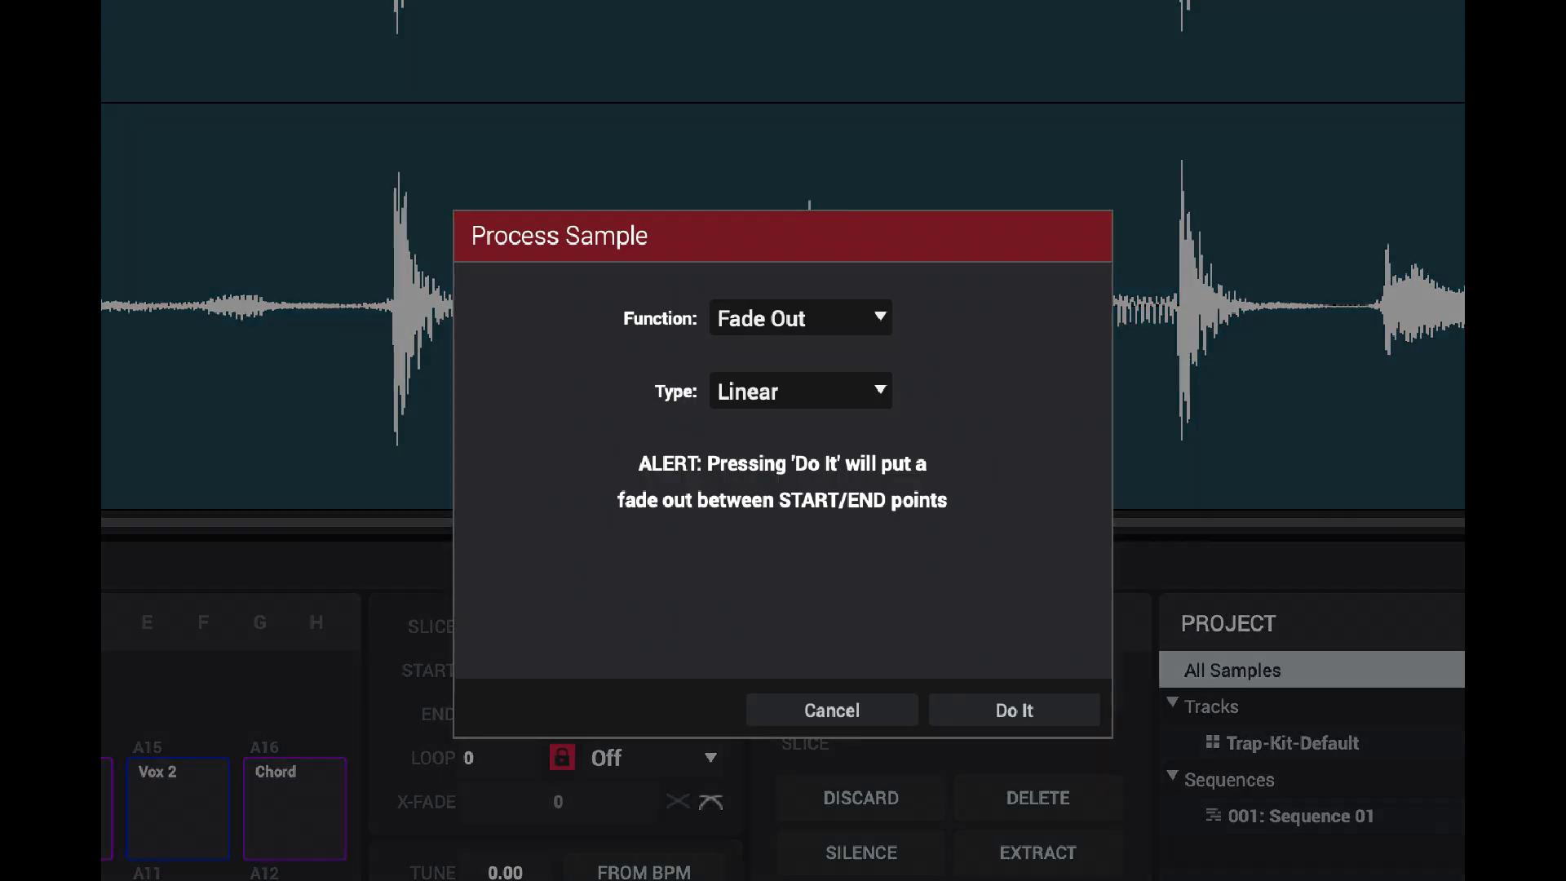
{"action": "left_click", "coordinate": [1026, 710]}
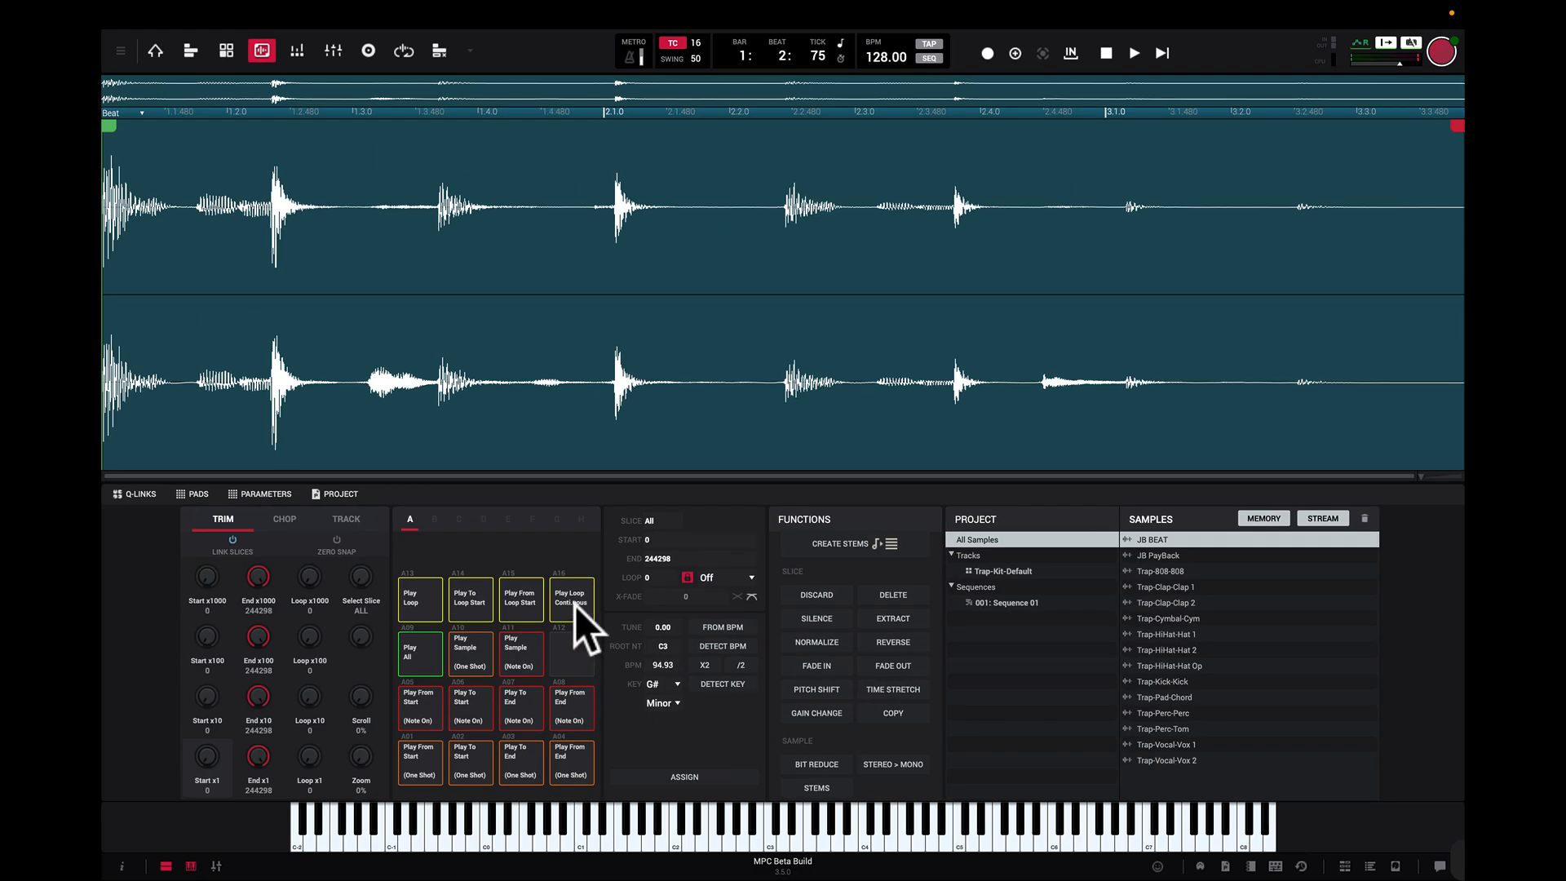
{"action": "left_click", "coordinate": [575, 605]}
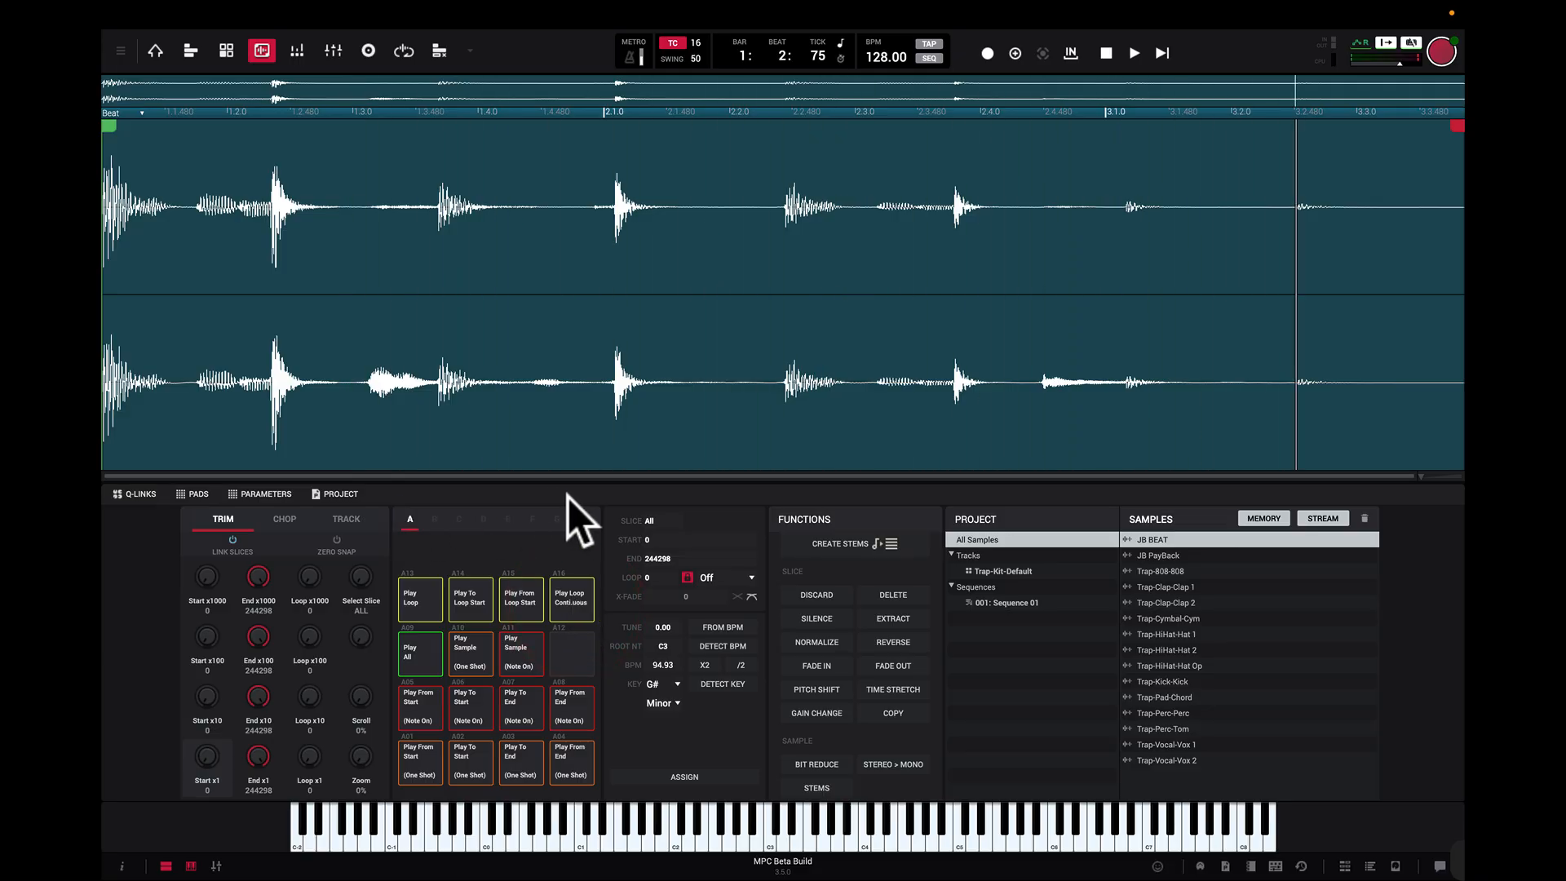
{"action": "key", "text": "super+z"}
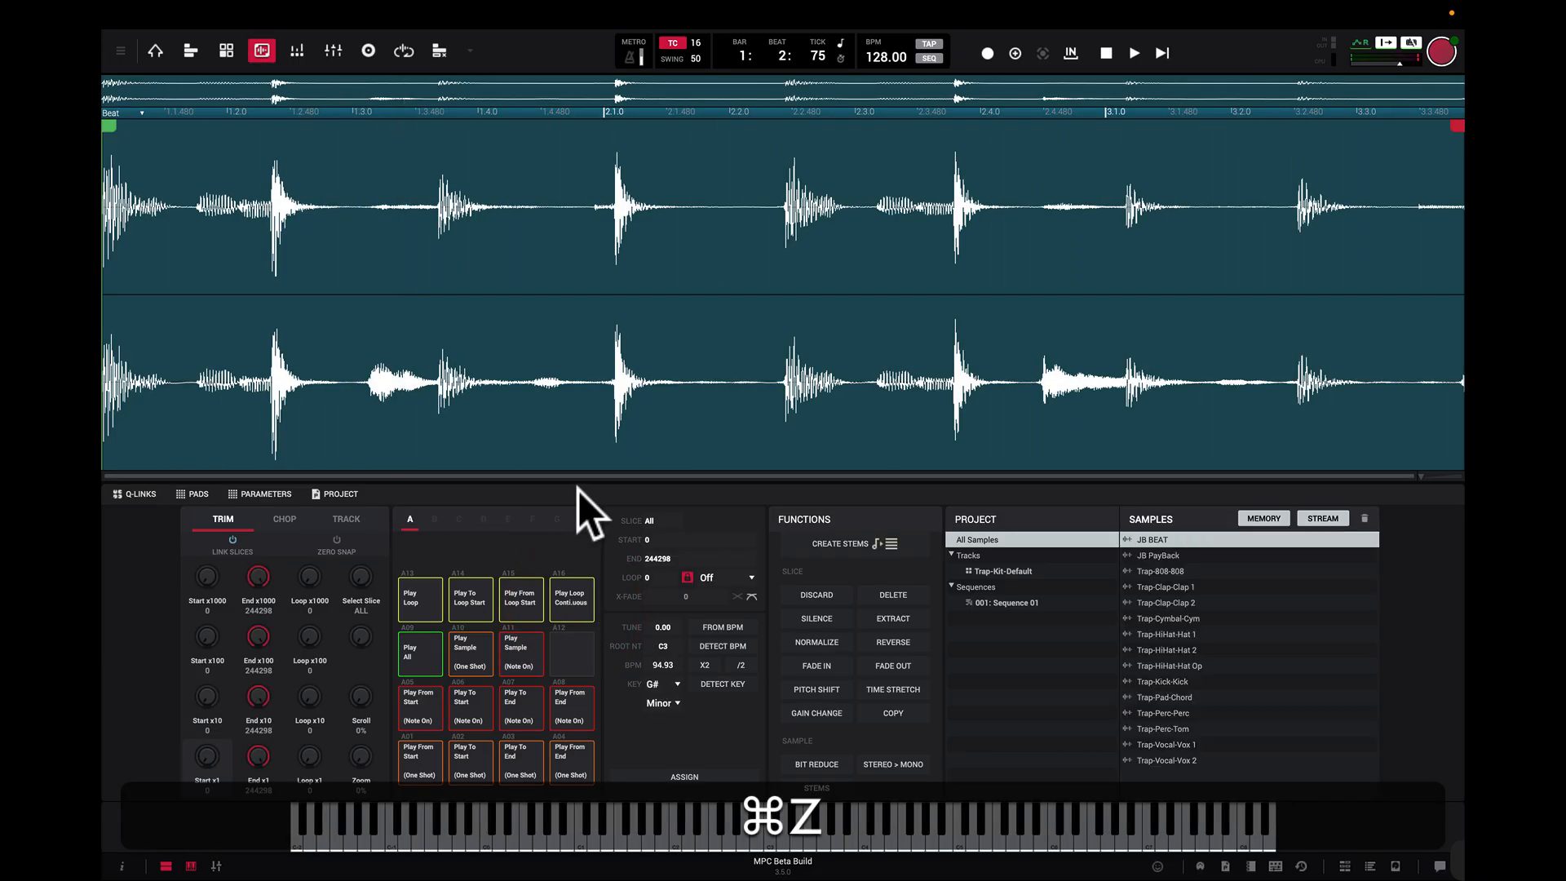
{"action": "key", "text": "space"}
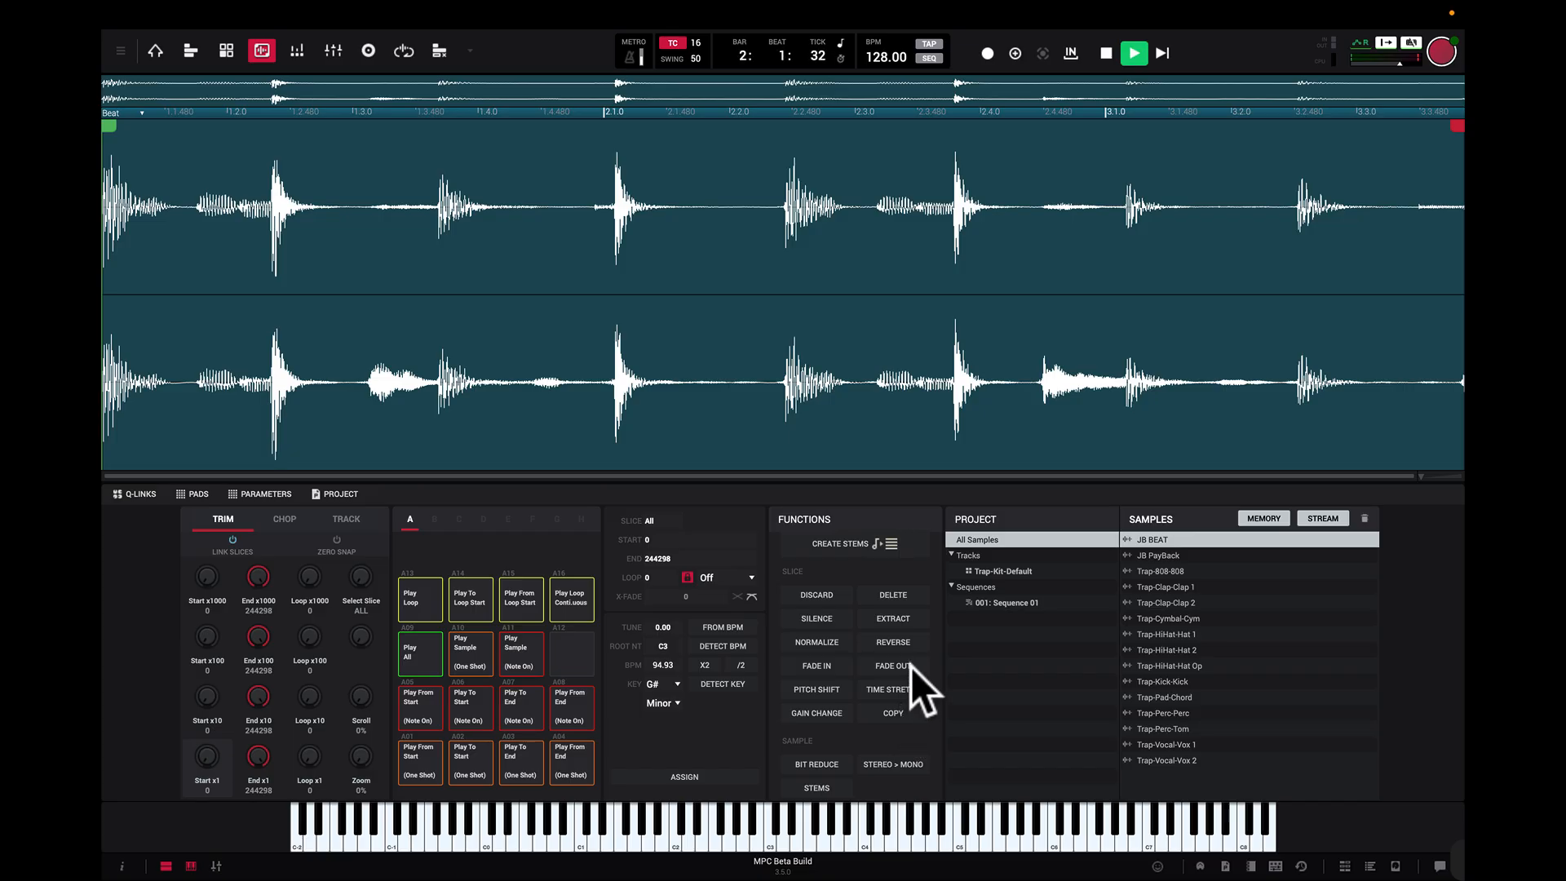
Step: Try a Pitch Shift of 1.00 on the JB BEAT sample, audition it, undo it, and play the original for comparison
{"action": "left_click", "coordinate": [824, 690]}
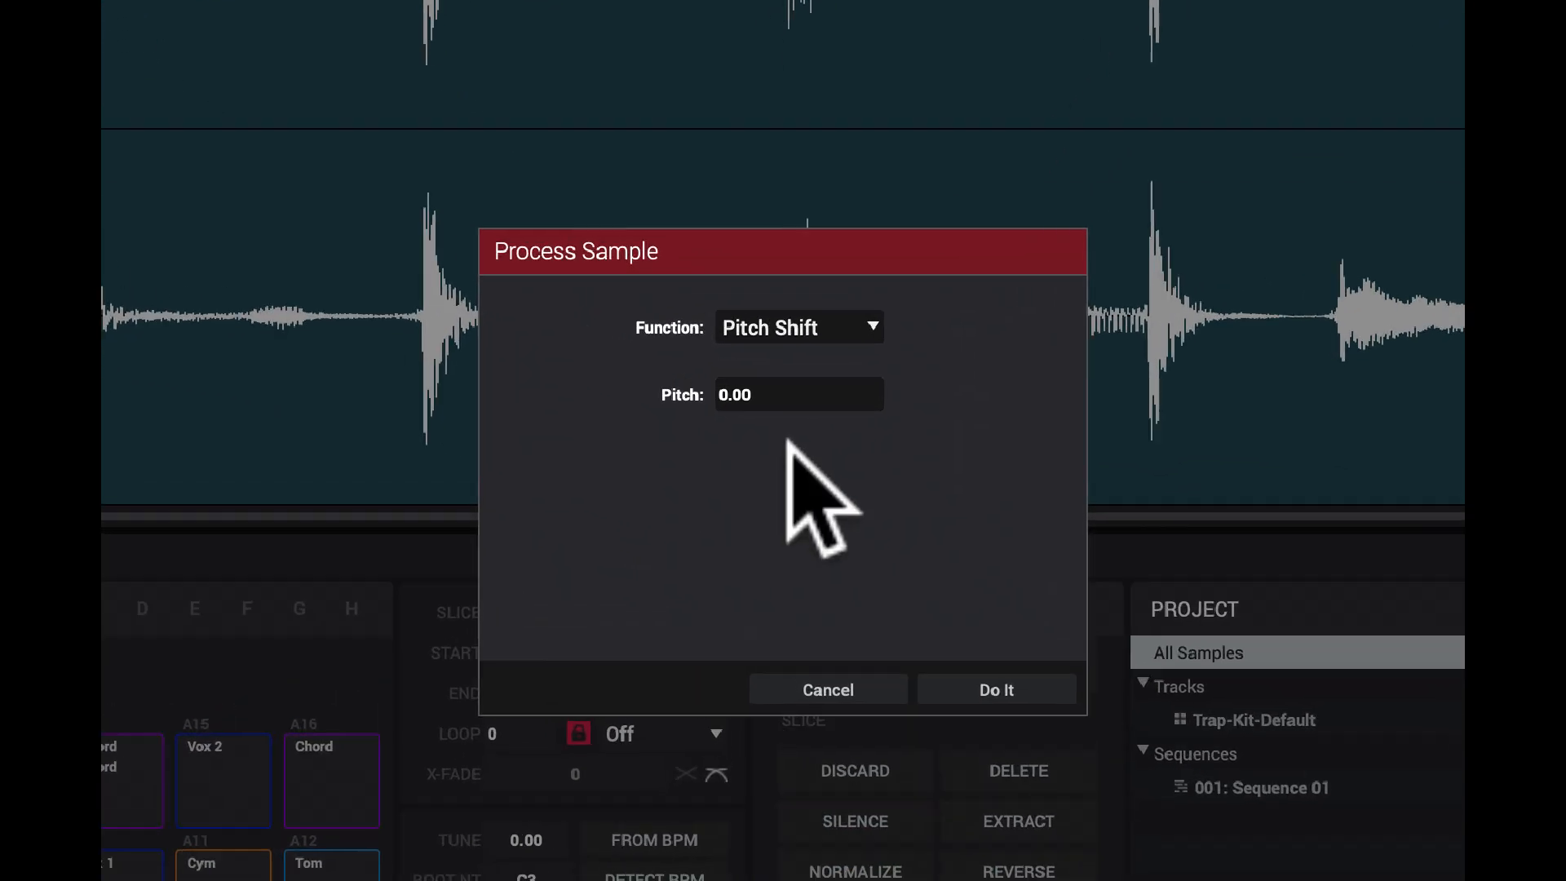
{"action": "left_click_drag", "start_coordinate": [873, 393], "coordinate": [873, 389]}
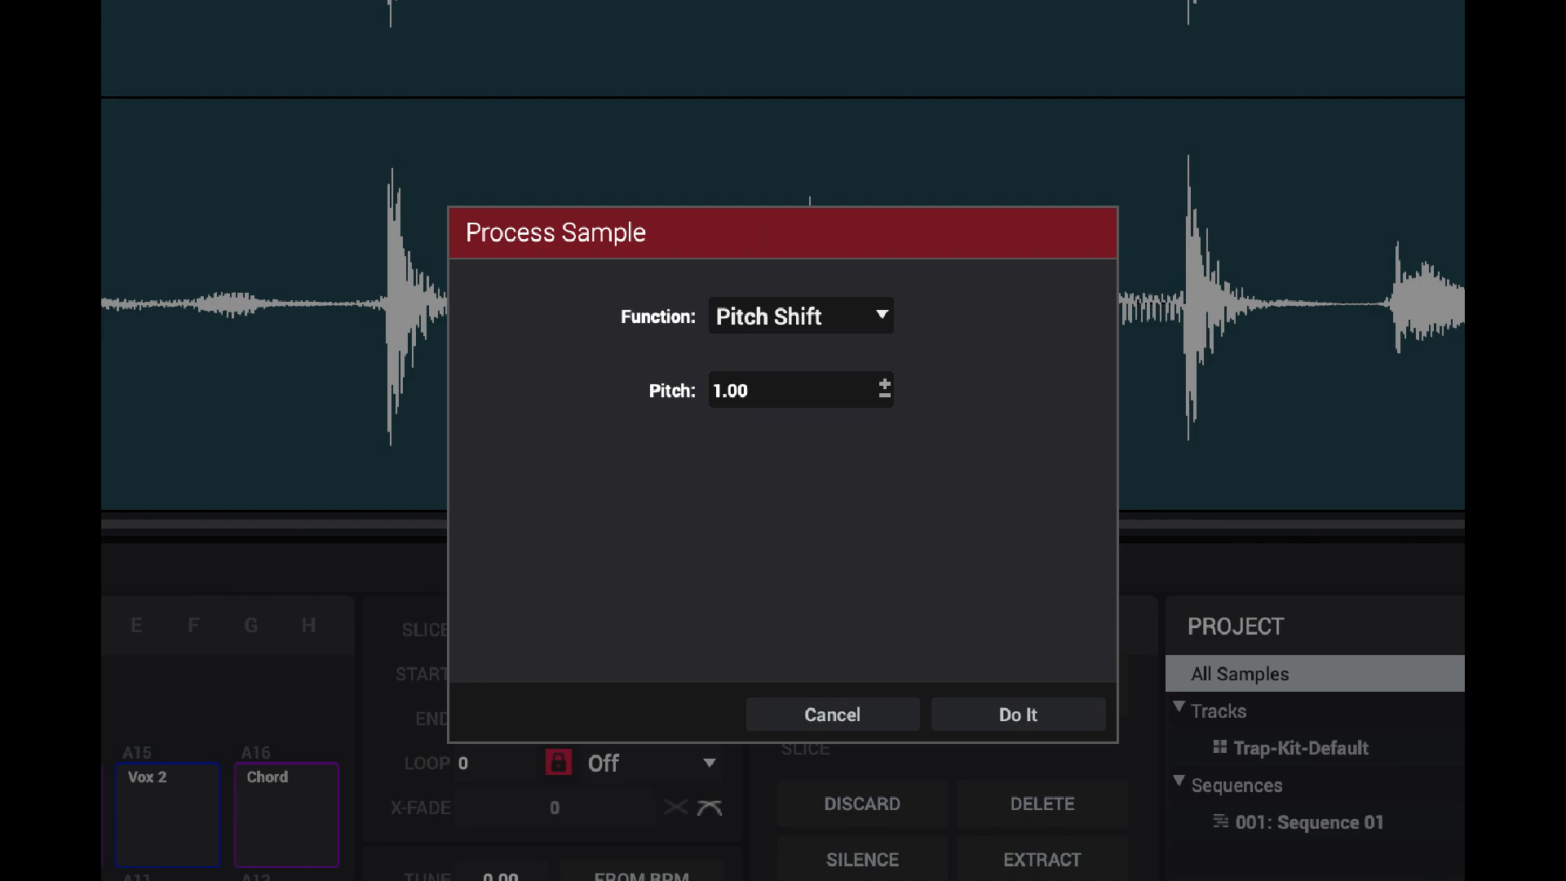
{"action": "left_click_drag", "start_coordinate": [836, 374], "coordinate": [836, 378]}
{"action": "scroll", "coordinate": [884, 389], "scroll_direction": "up", "scroll_amount": 2}
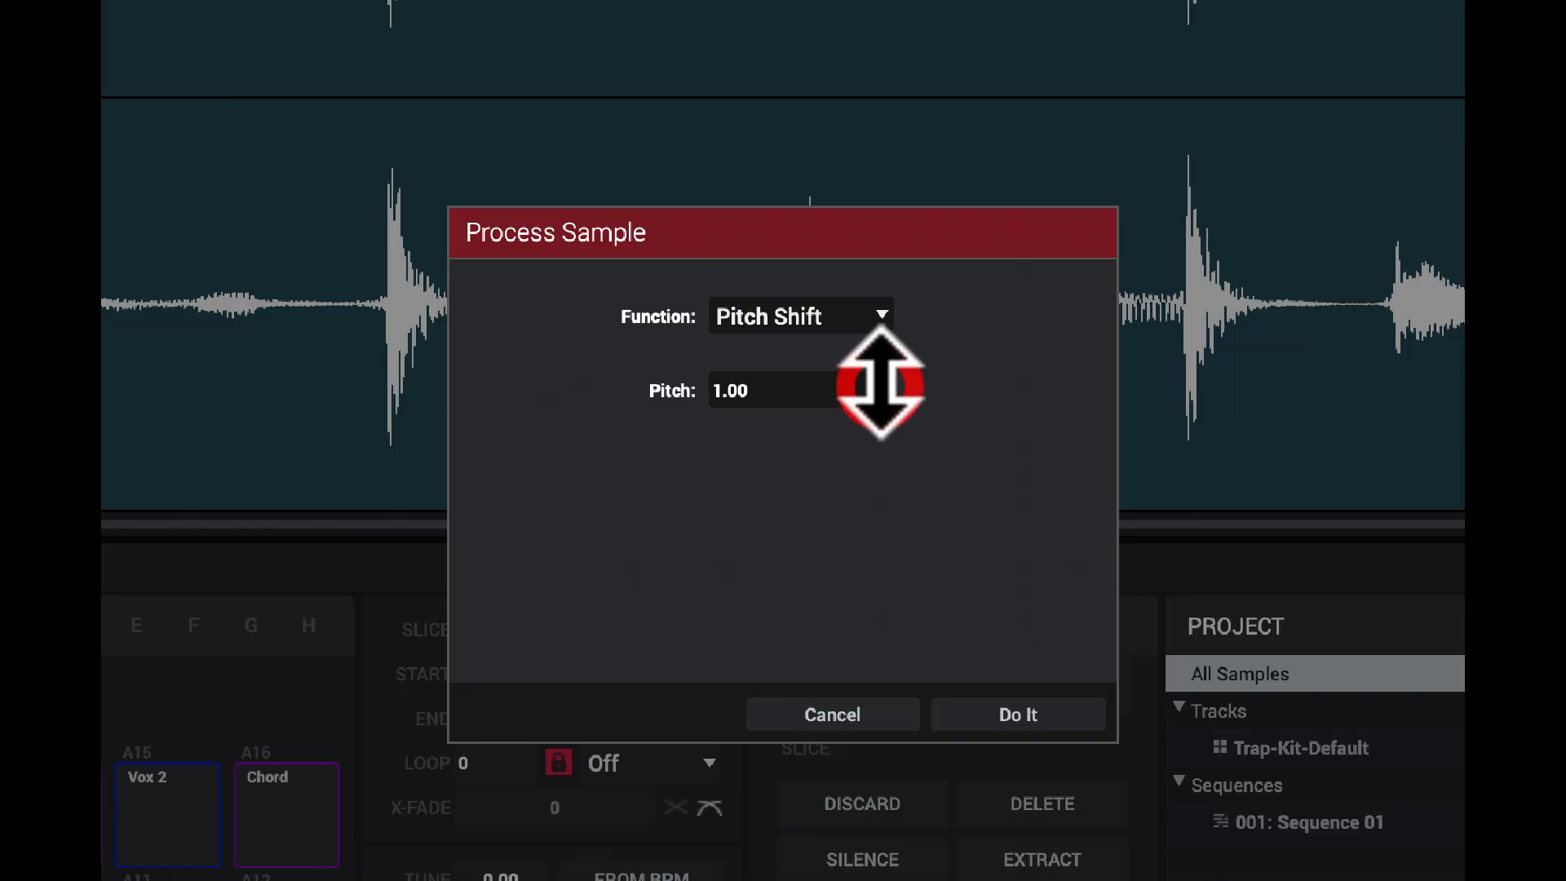
{"action": "left_click", "coordinate": [1044, 717]}
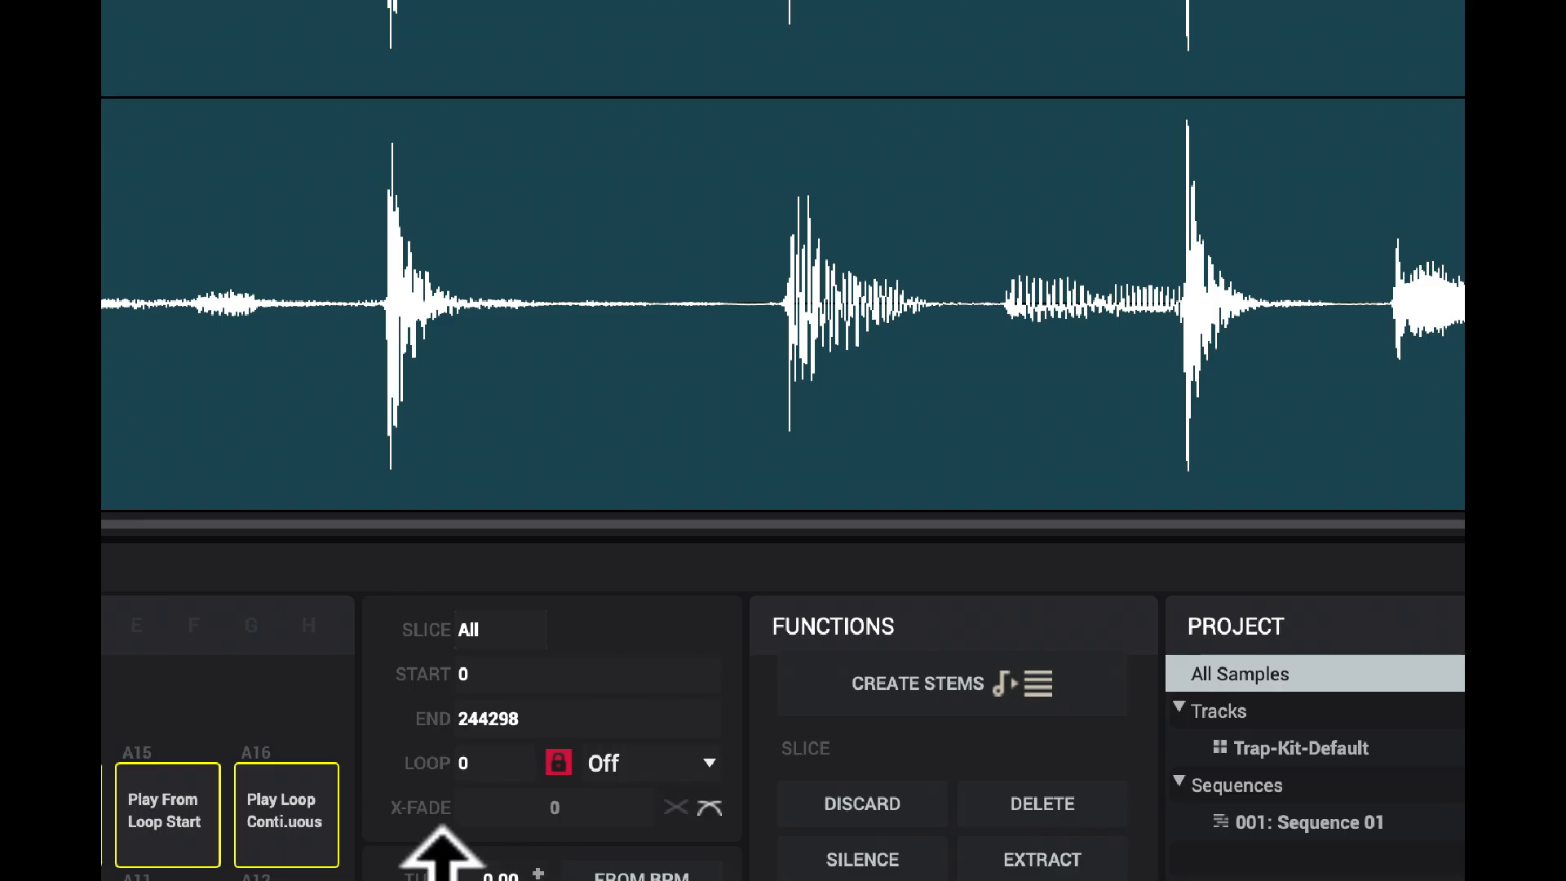
{"action": "left_click", "coordinate": [317, 812]}
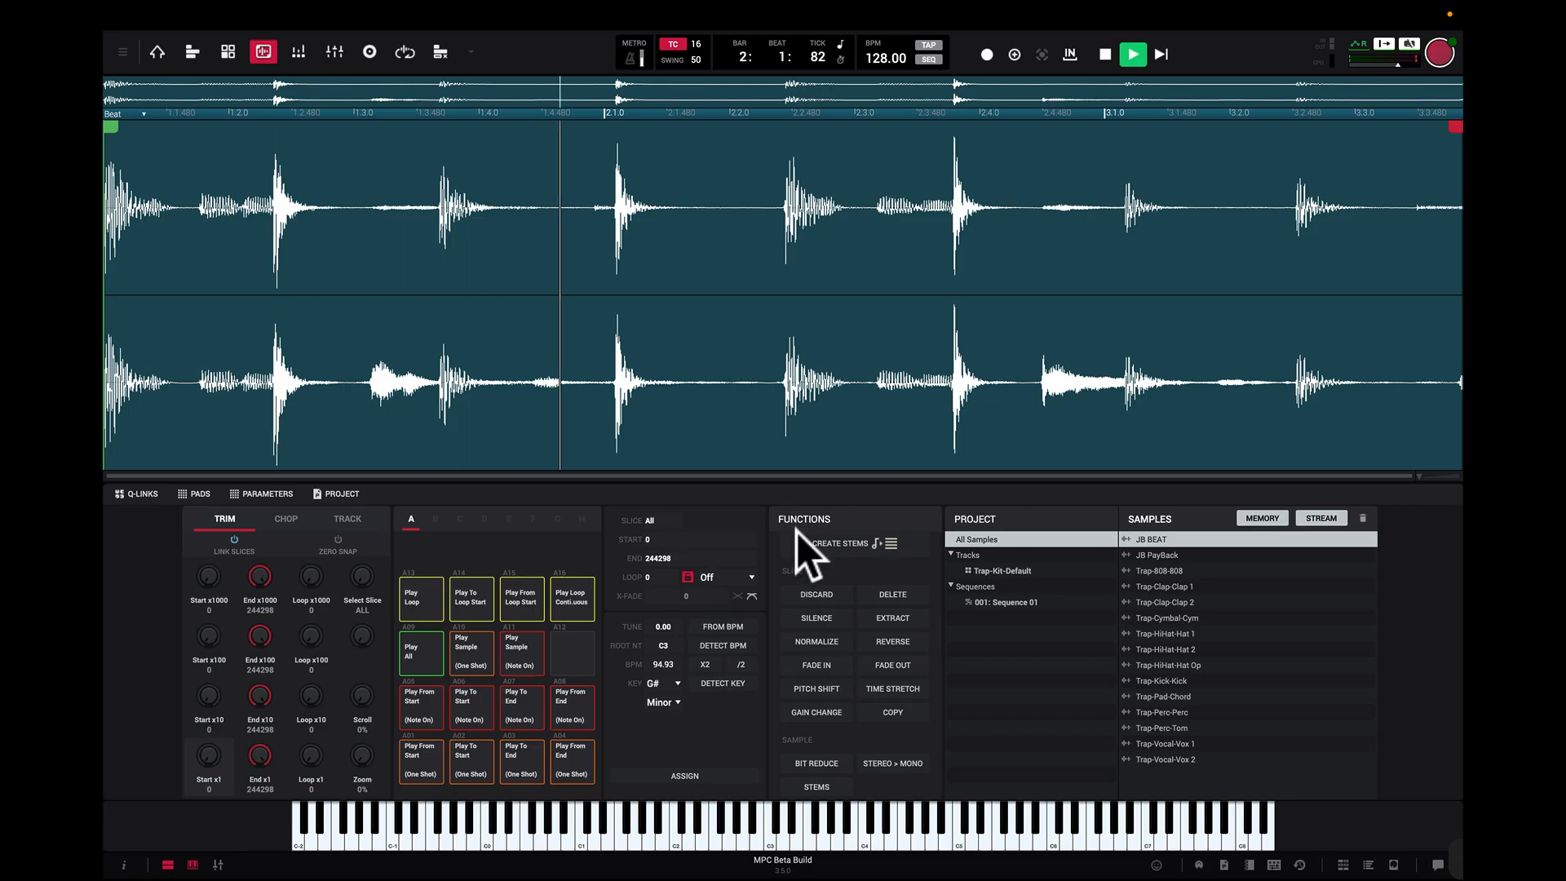
{"action": "left_click", "coordinate": [579, 595]}
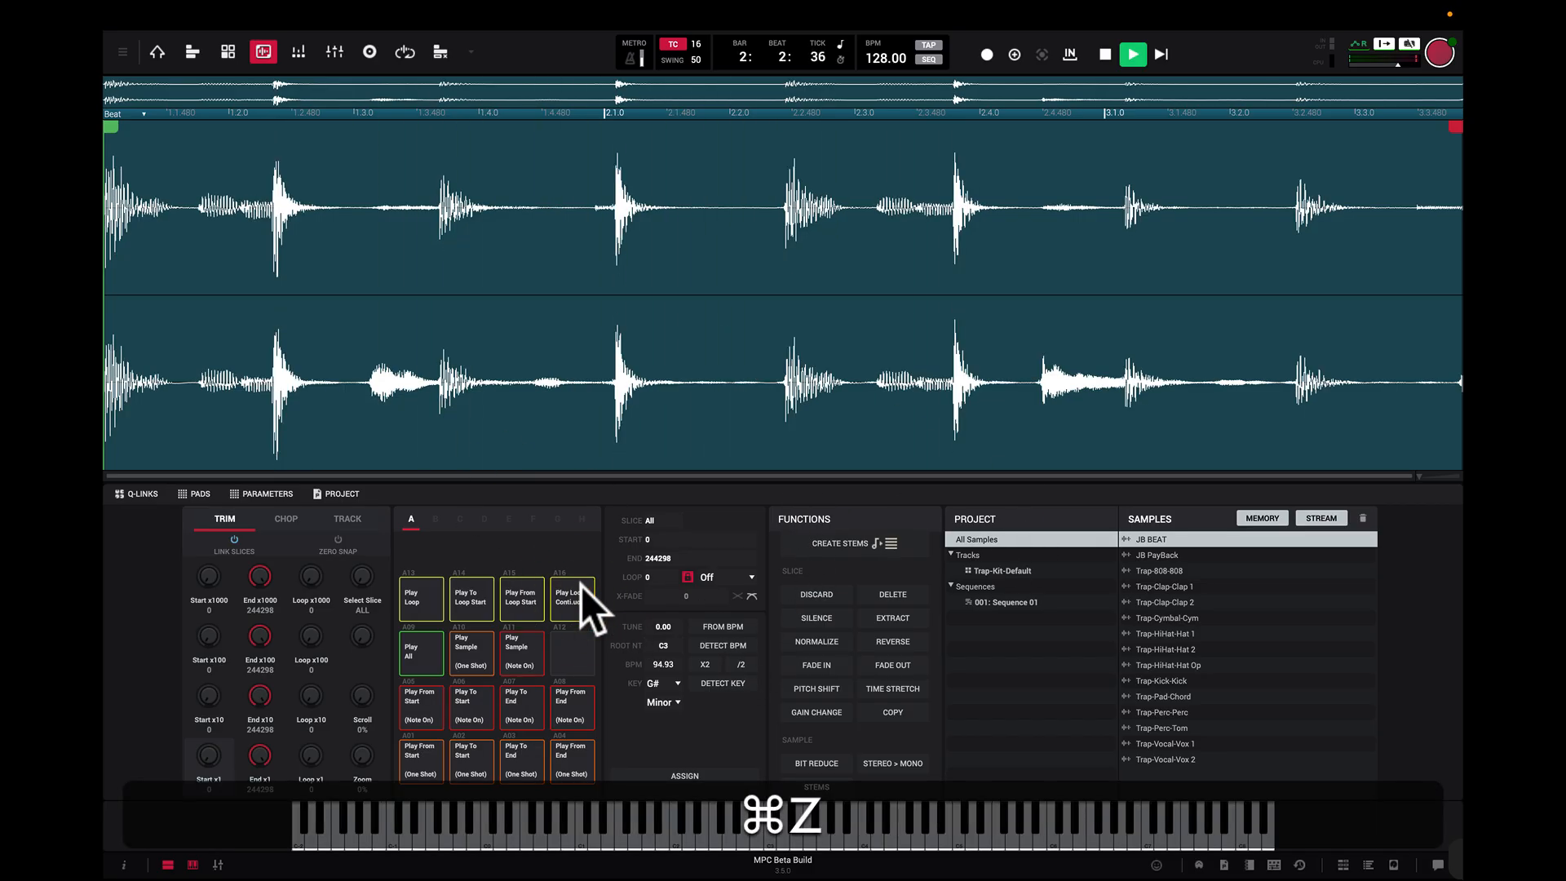
{"action": "left_click", "coordinate": [561, 597]}
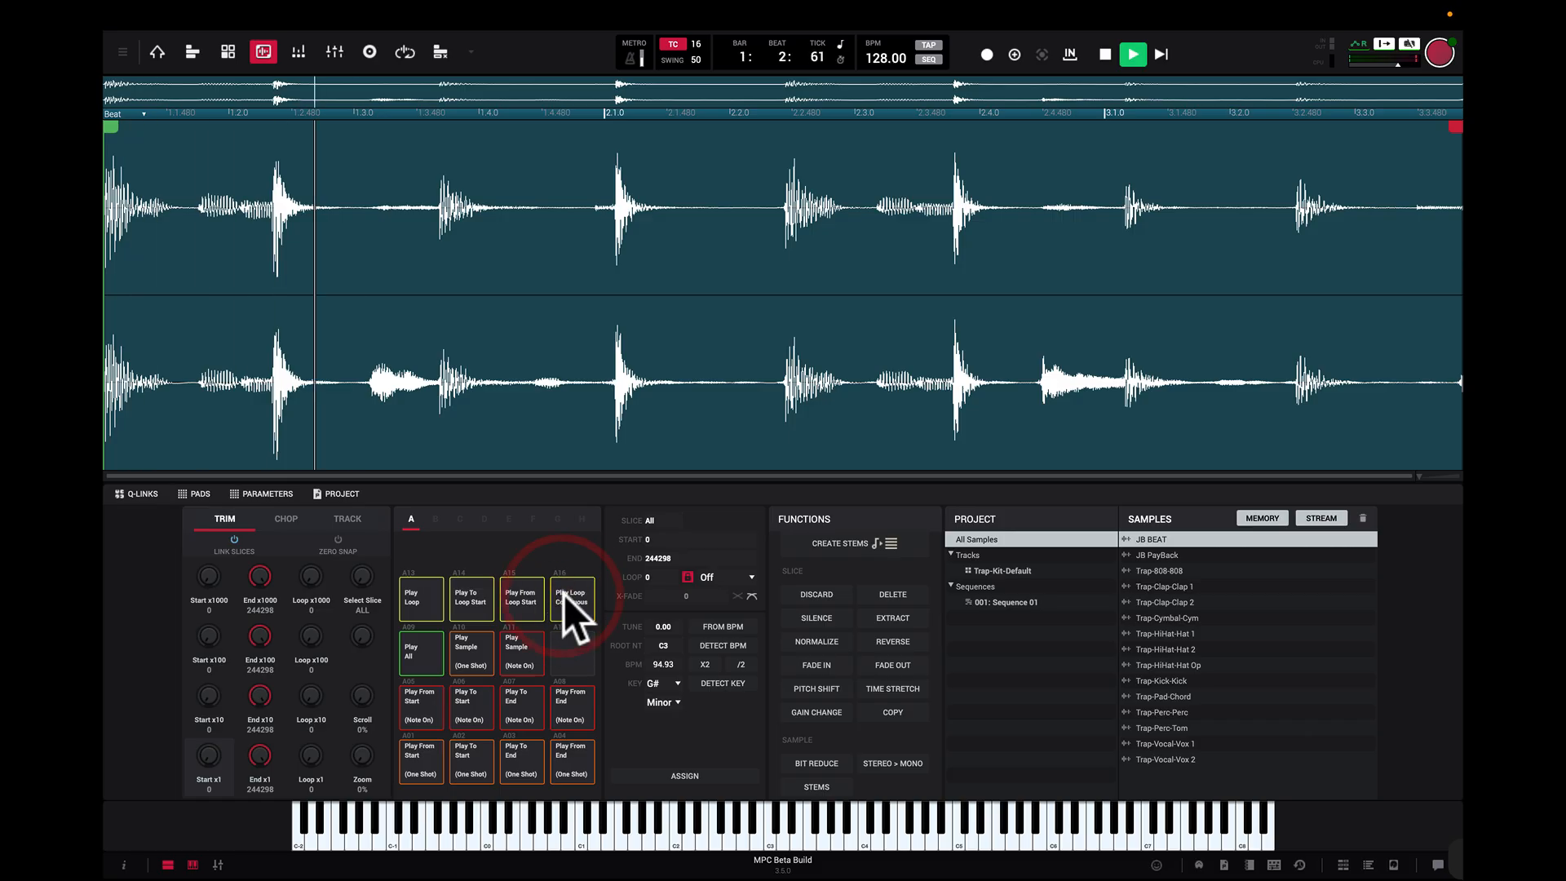
Step: Time Stretch the JB BEAT sample over 8.0 beats to a new tempo of 99.97 and audition it in a loop
{"action": "left_click", "coordinate": [570, 598]}
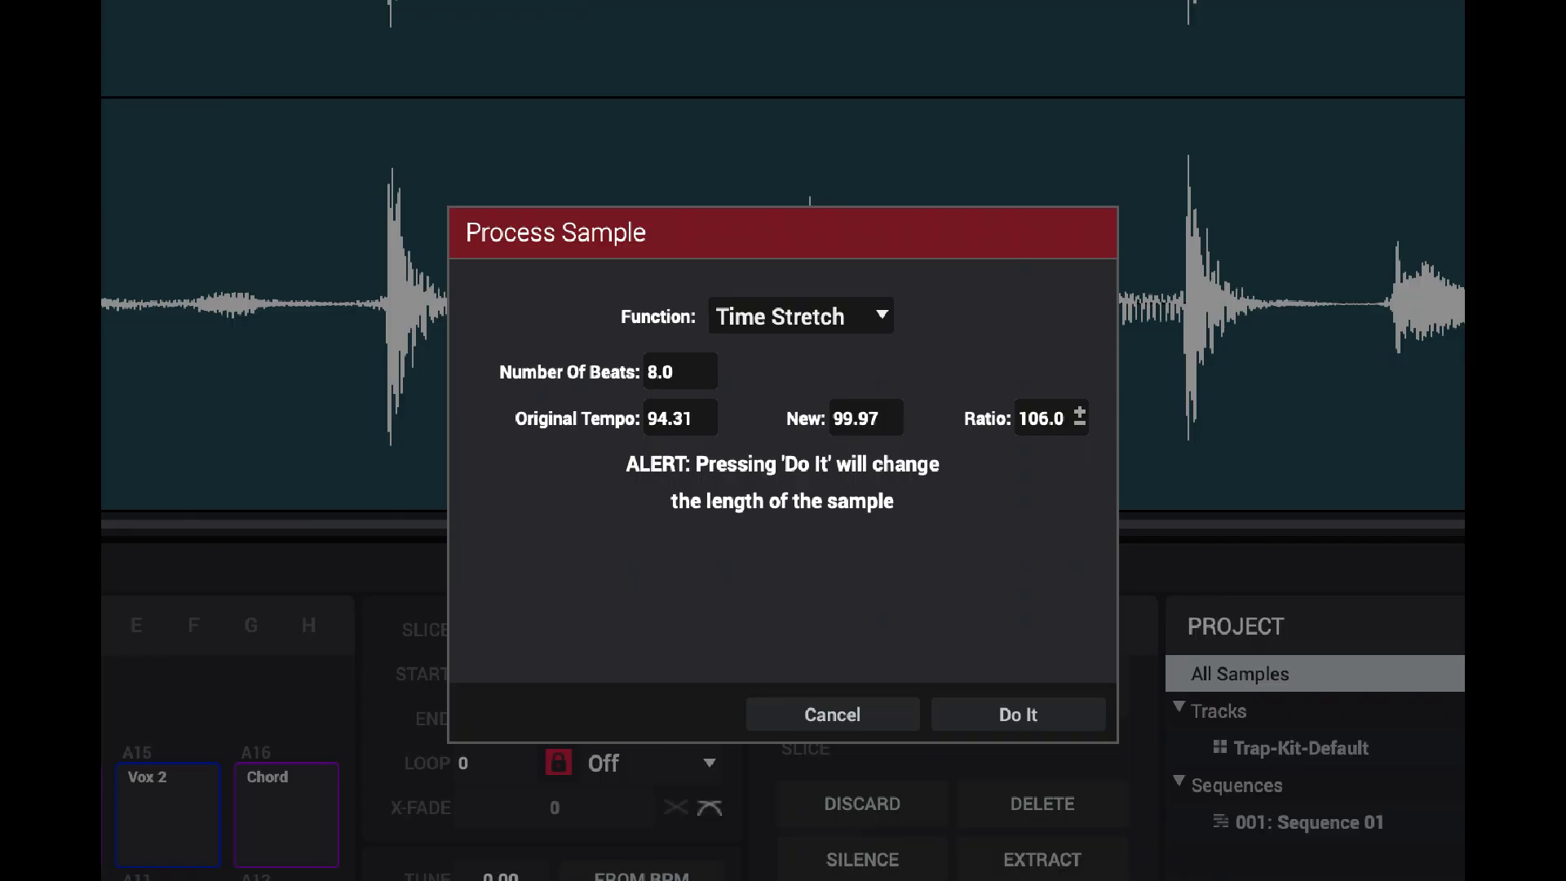
{"action": "left_click", "coordinate": [1051, 716]}
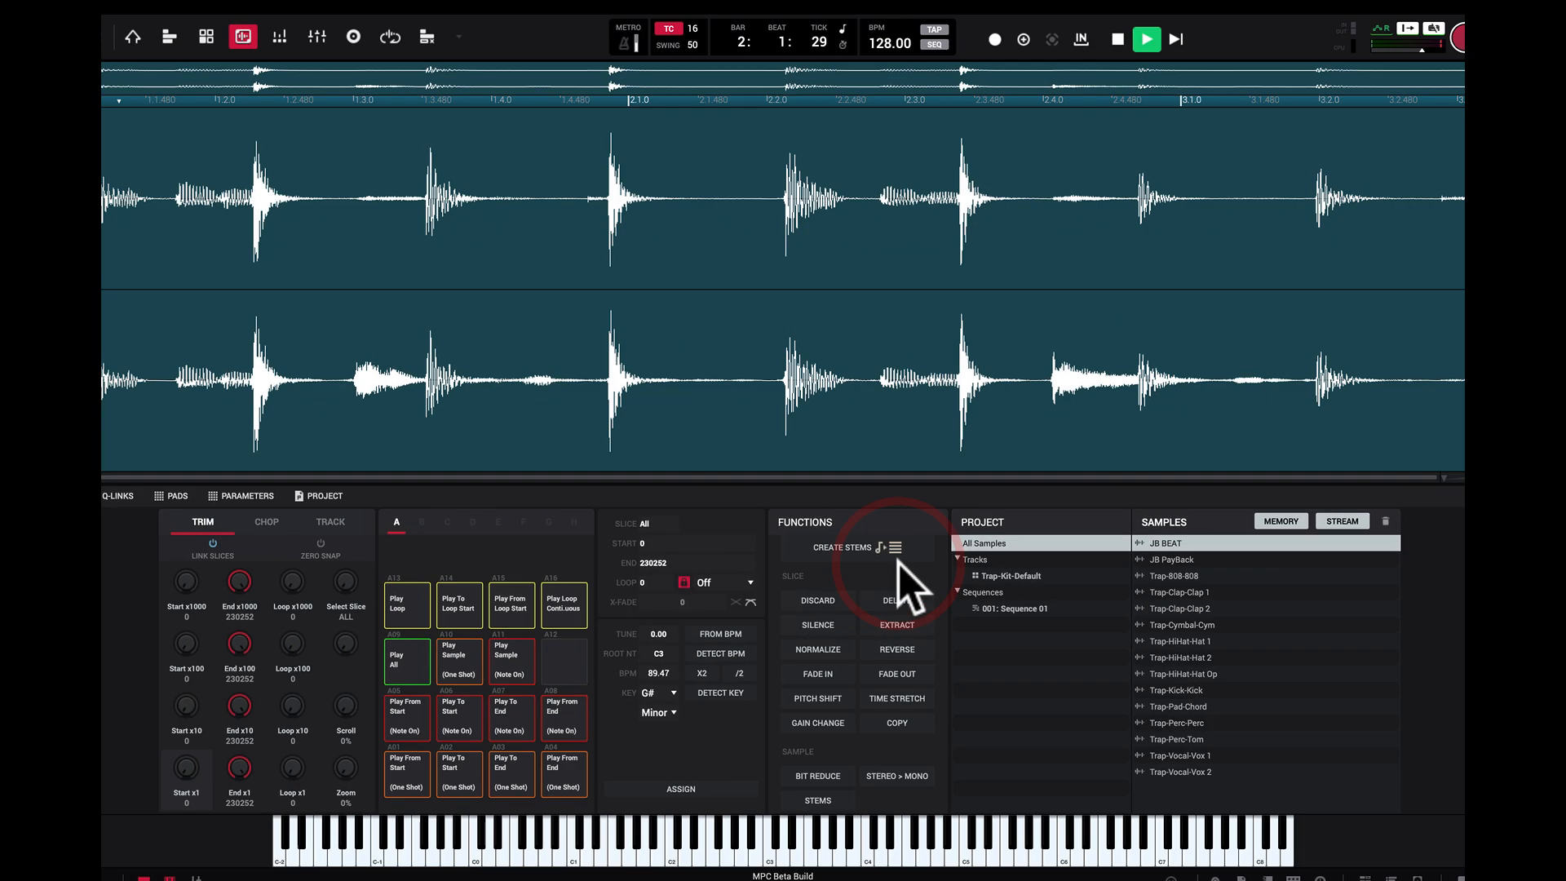
{"action": "left_click", "coordinate": [565, 604]}
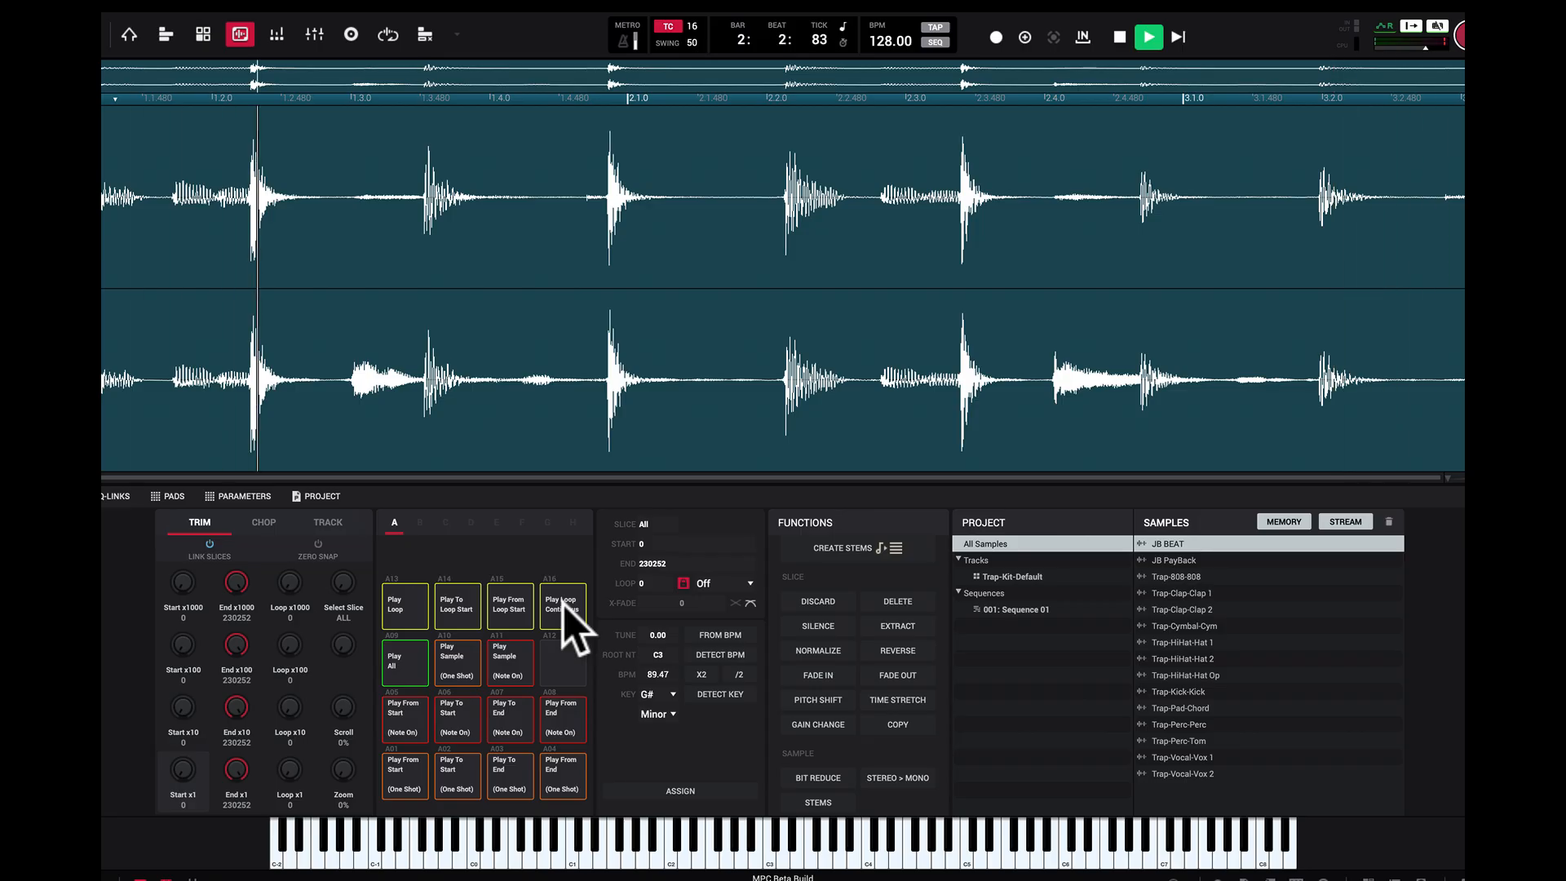
{"action": "left_click", "coordinate": [562, 605]}
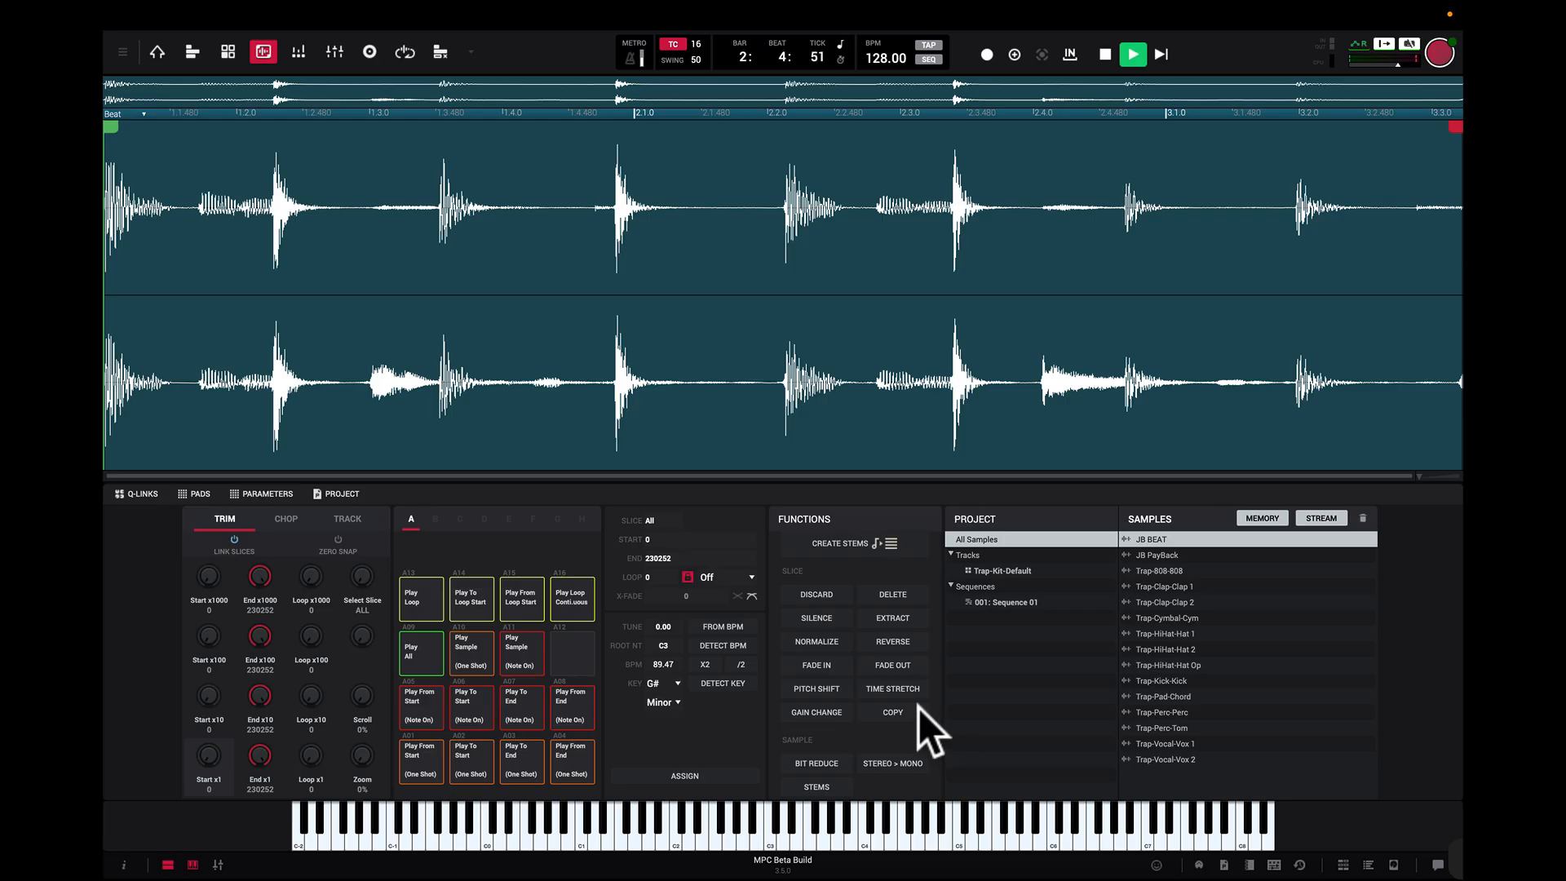
Step: Convert JB BEAT to mono from the Left source as JB BEAT1, and from the Sum source as JB BEAT mono
{"action": "left_click", "coordinate": [894, 762]}
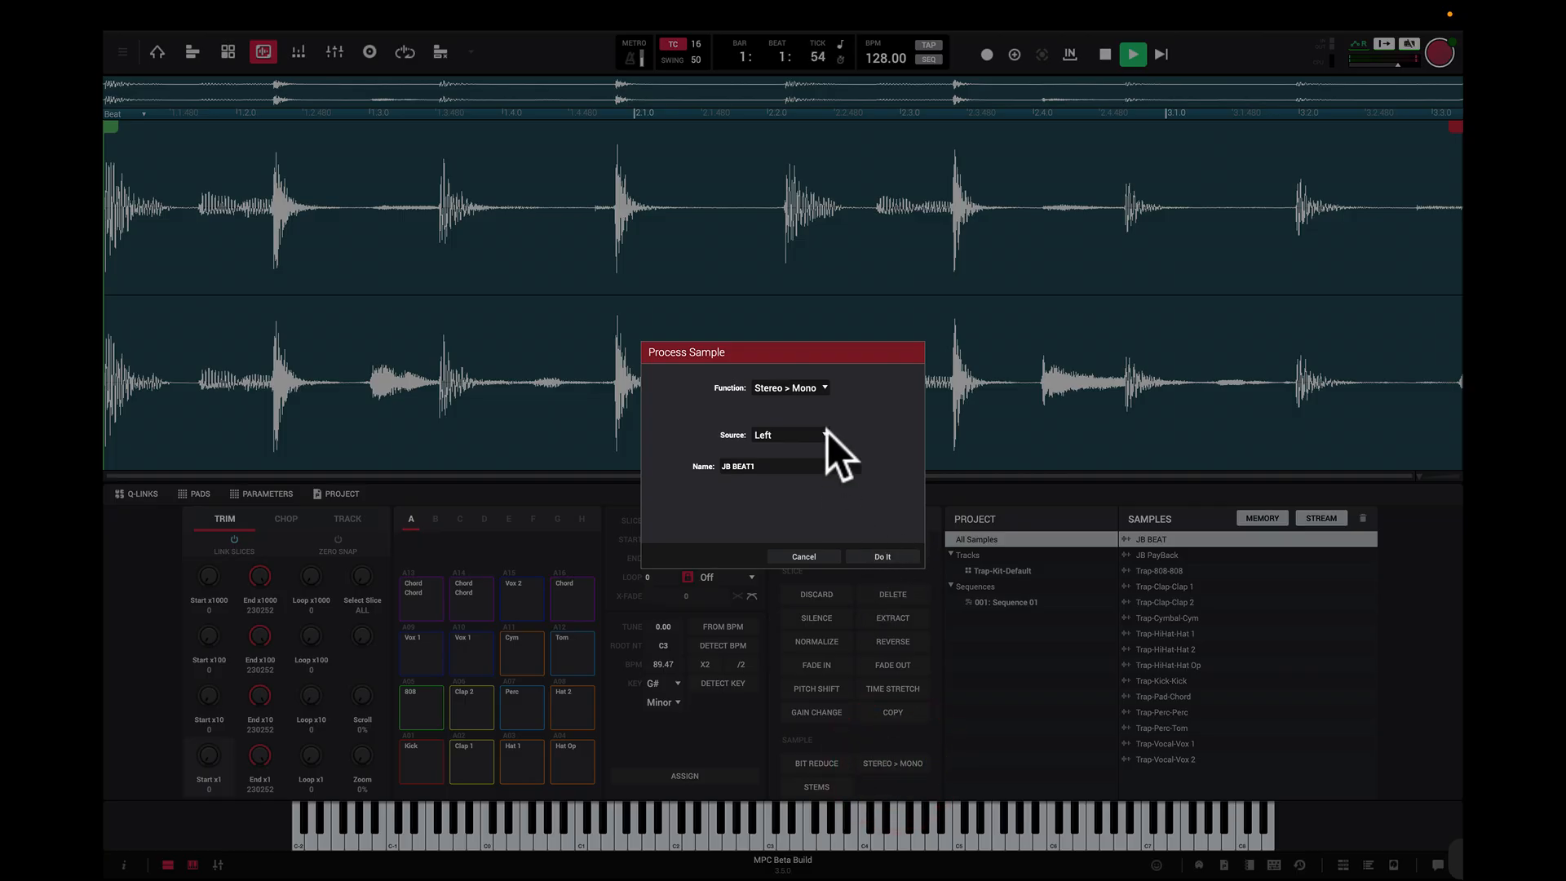
{"action": "left_click", "coordinate": [826, 555]}
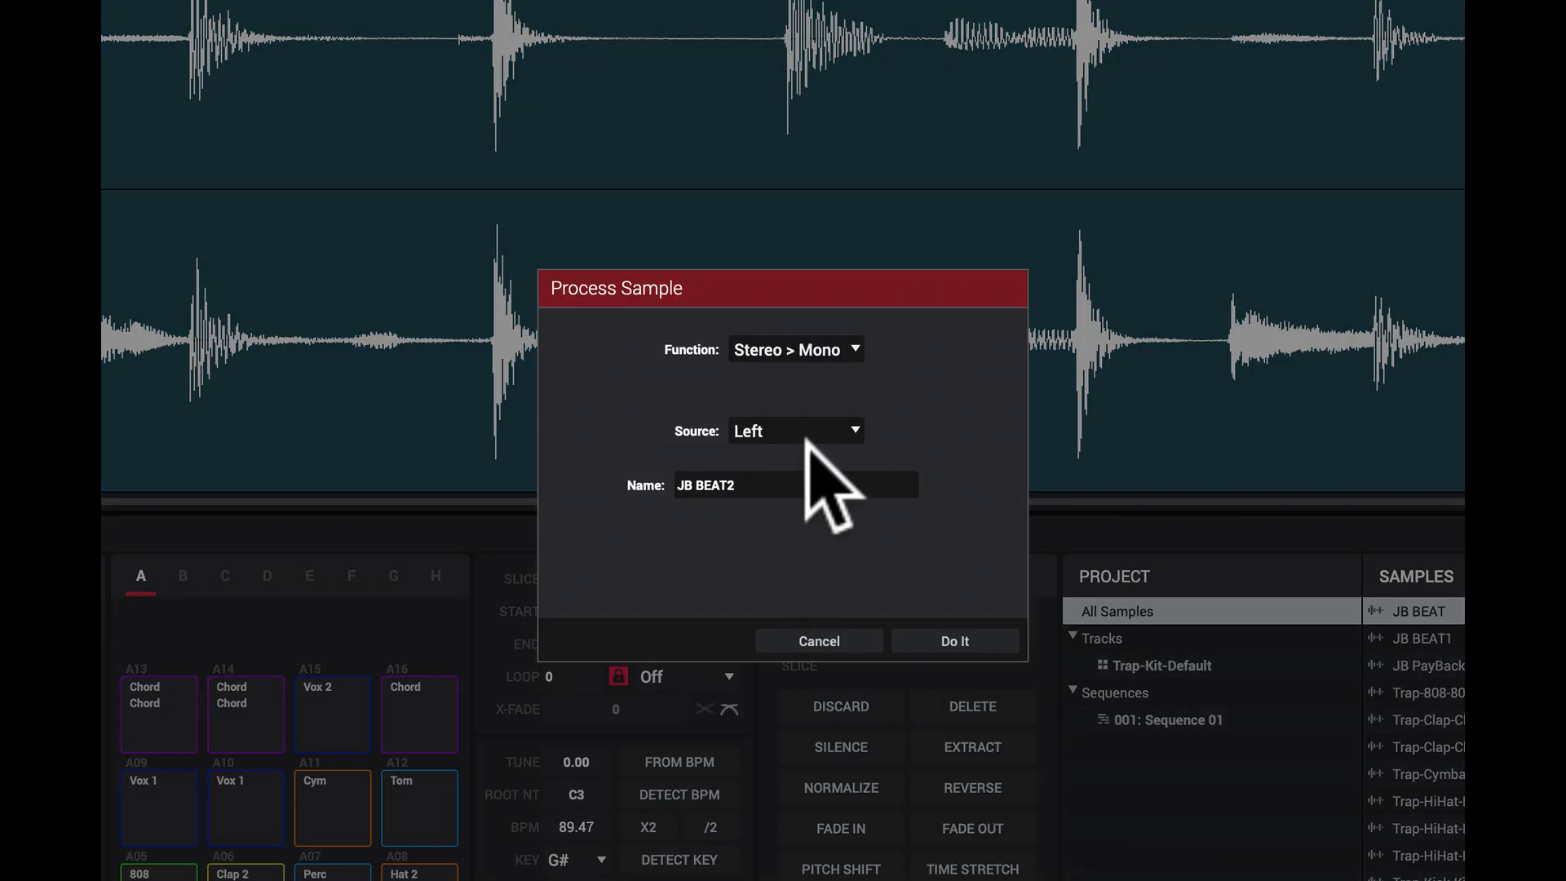
{"action": "left_click", "coordinate": [850, 428]}
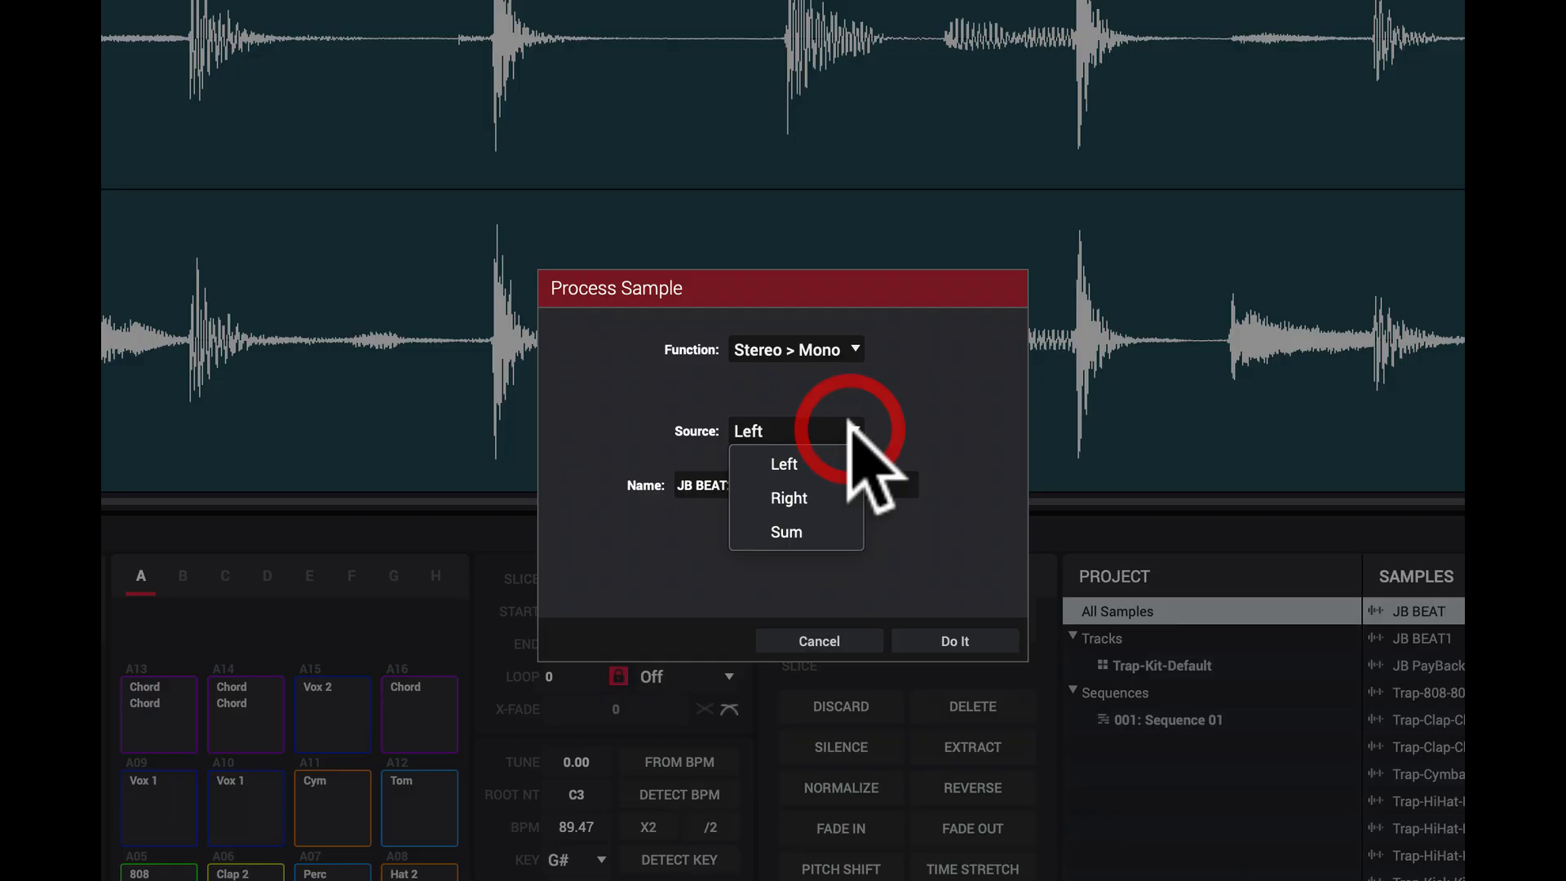
{"action": "left_click", "coordinate": [827, 532]}
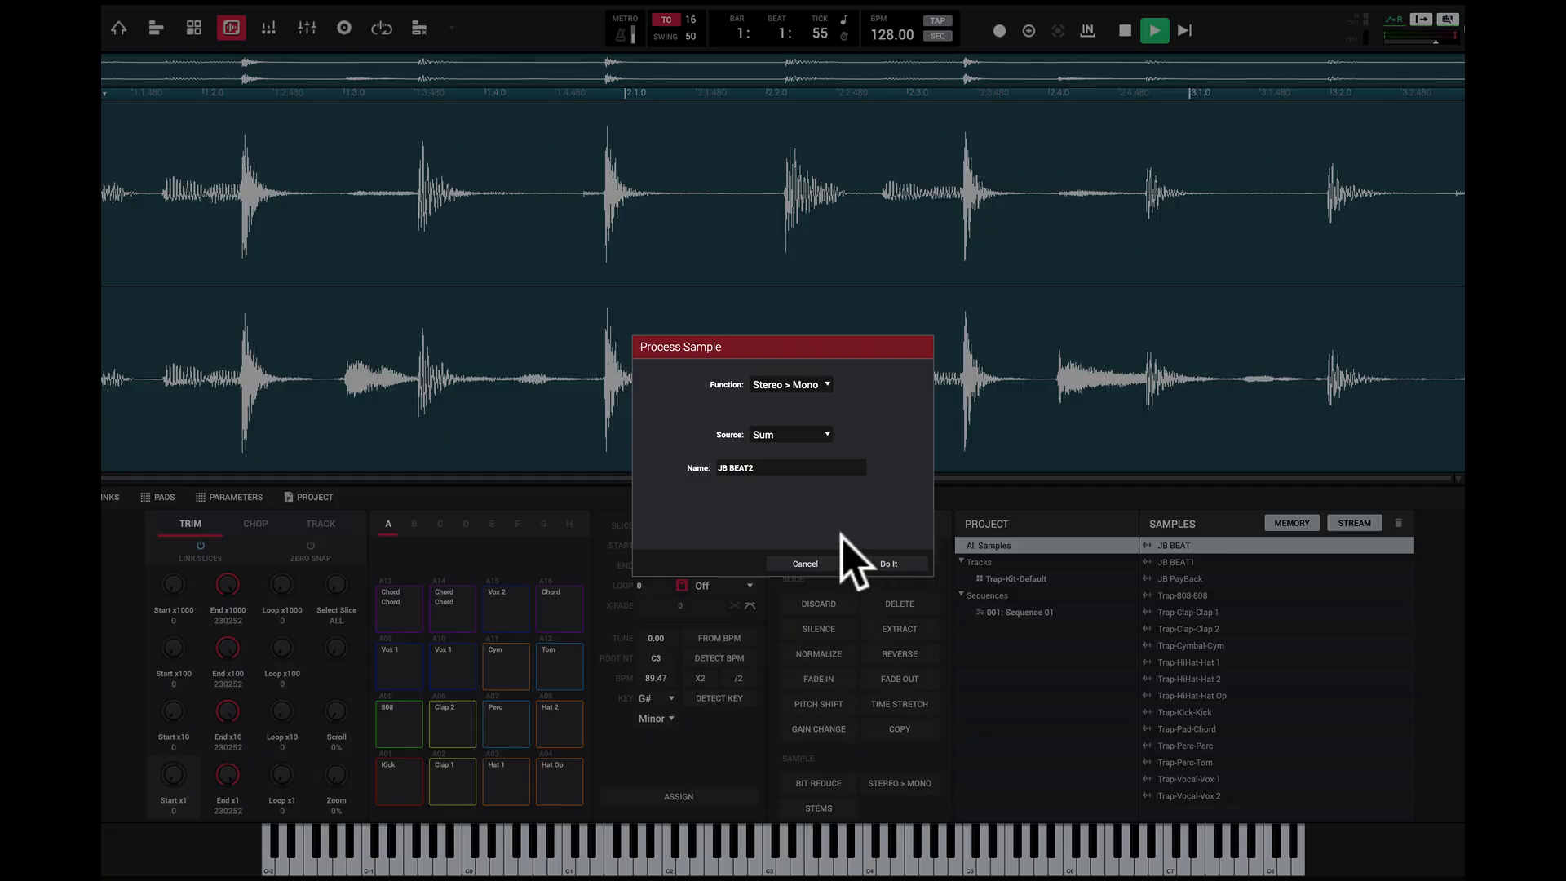
{"action": "left_click", "coordinate": [802, 468]}
{"action": "left_click", "coordinate": [802, 468]}
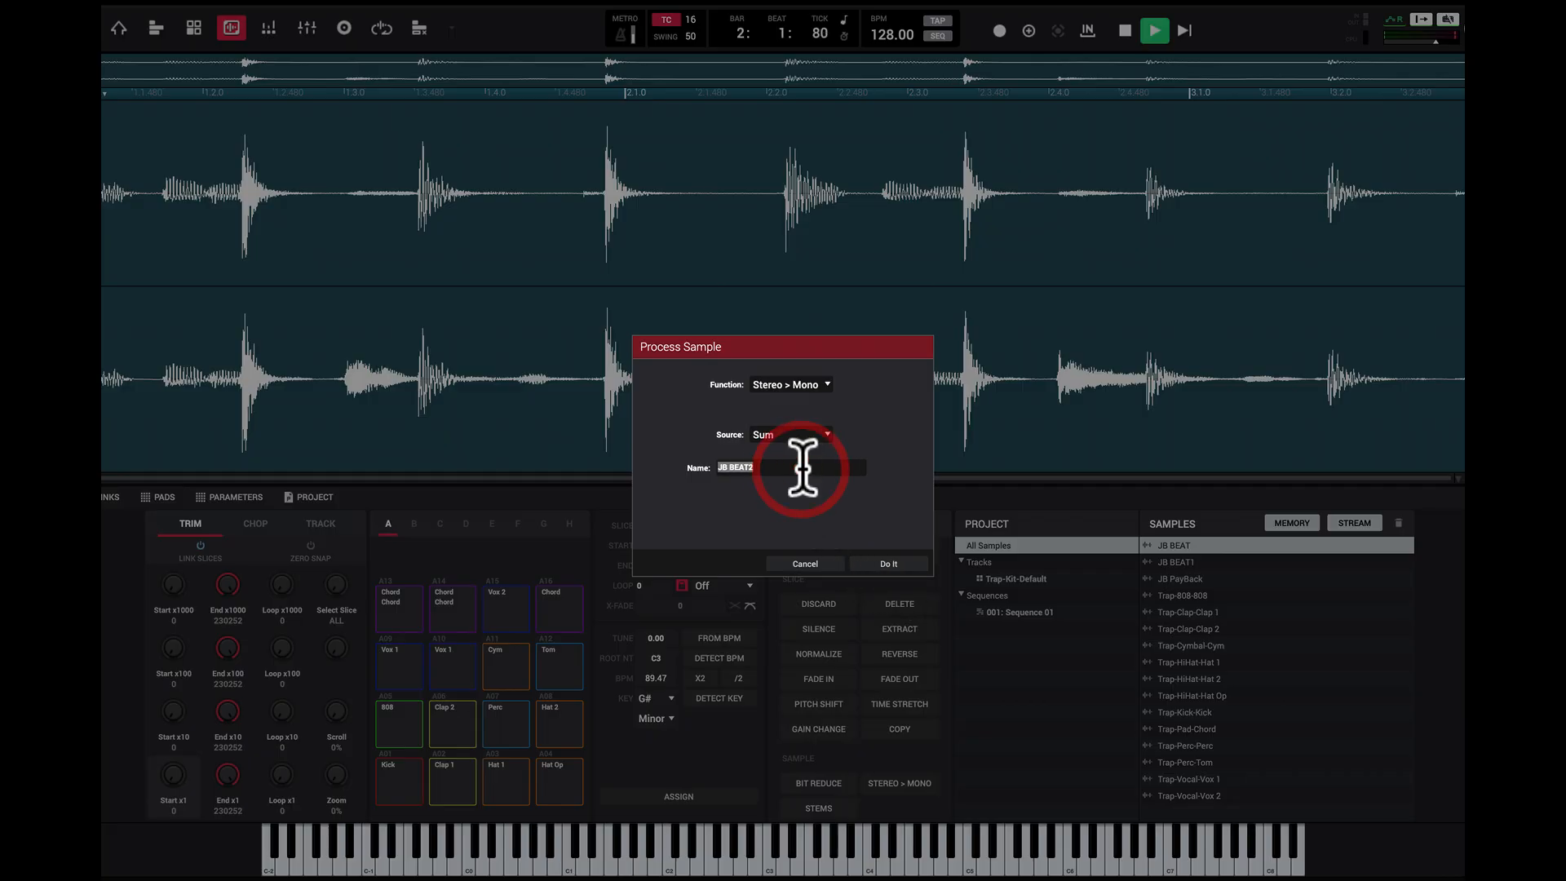
{"action": "key", "text": "Right"}
{"action": "key", "text": "BackSpace"}
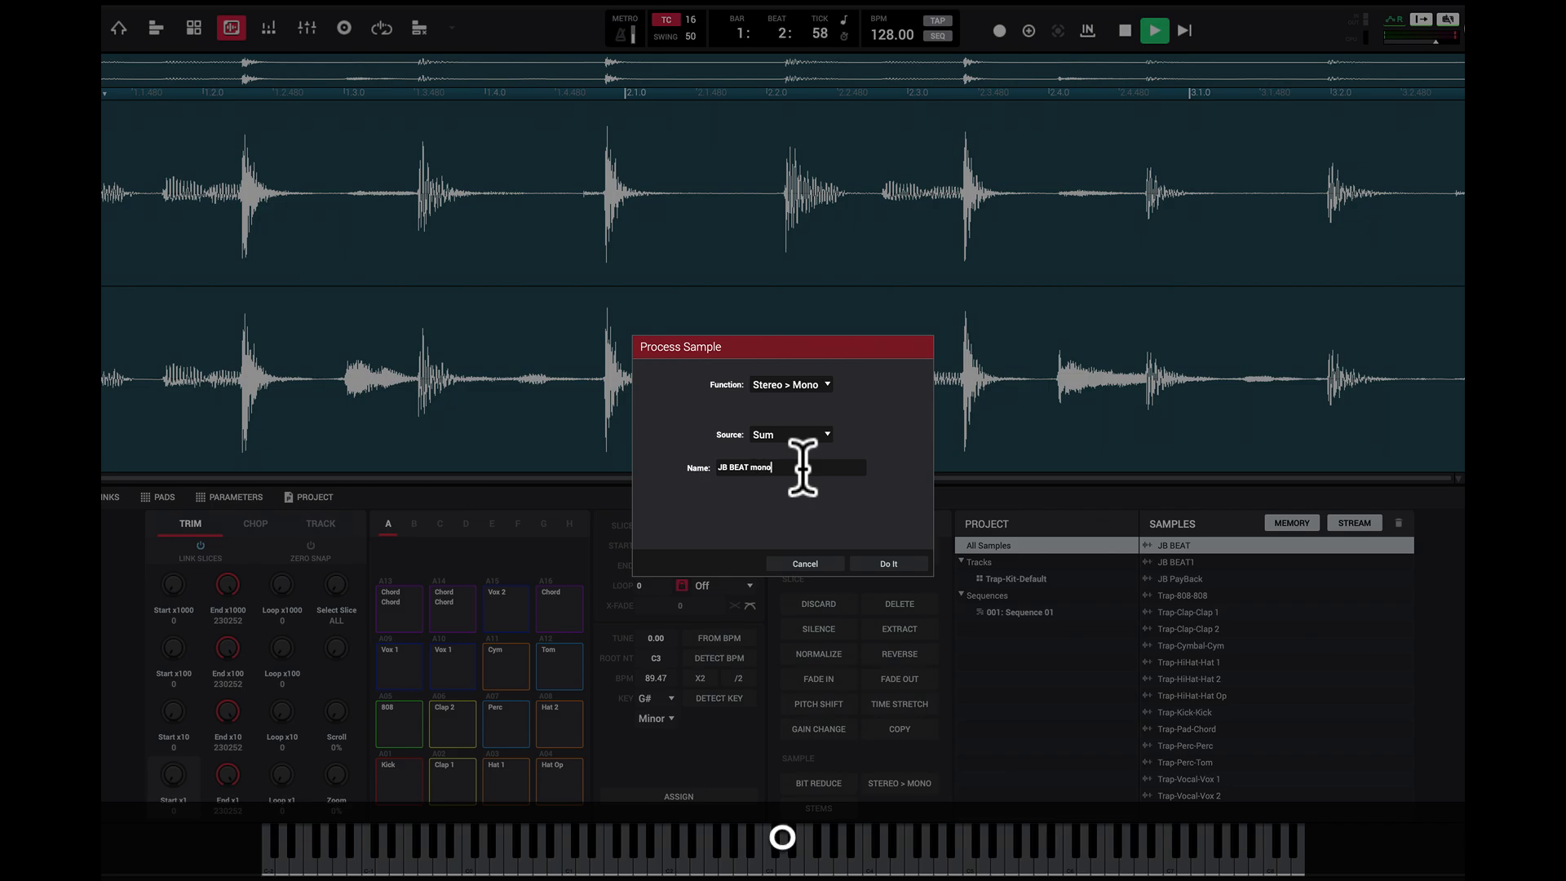
{"action": "left_click", "coordinate": [895, 564]}
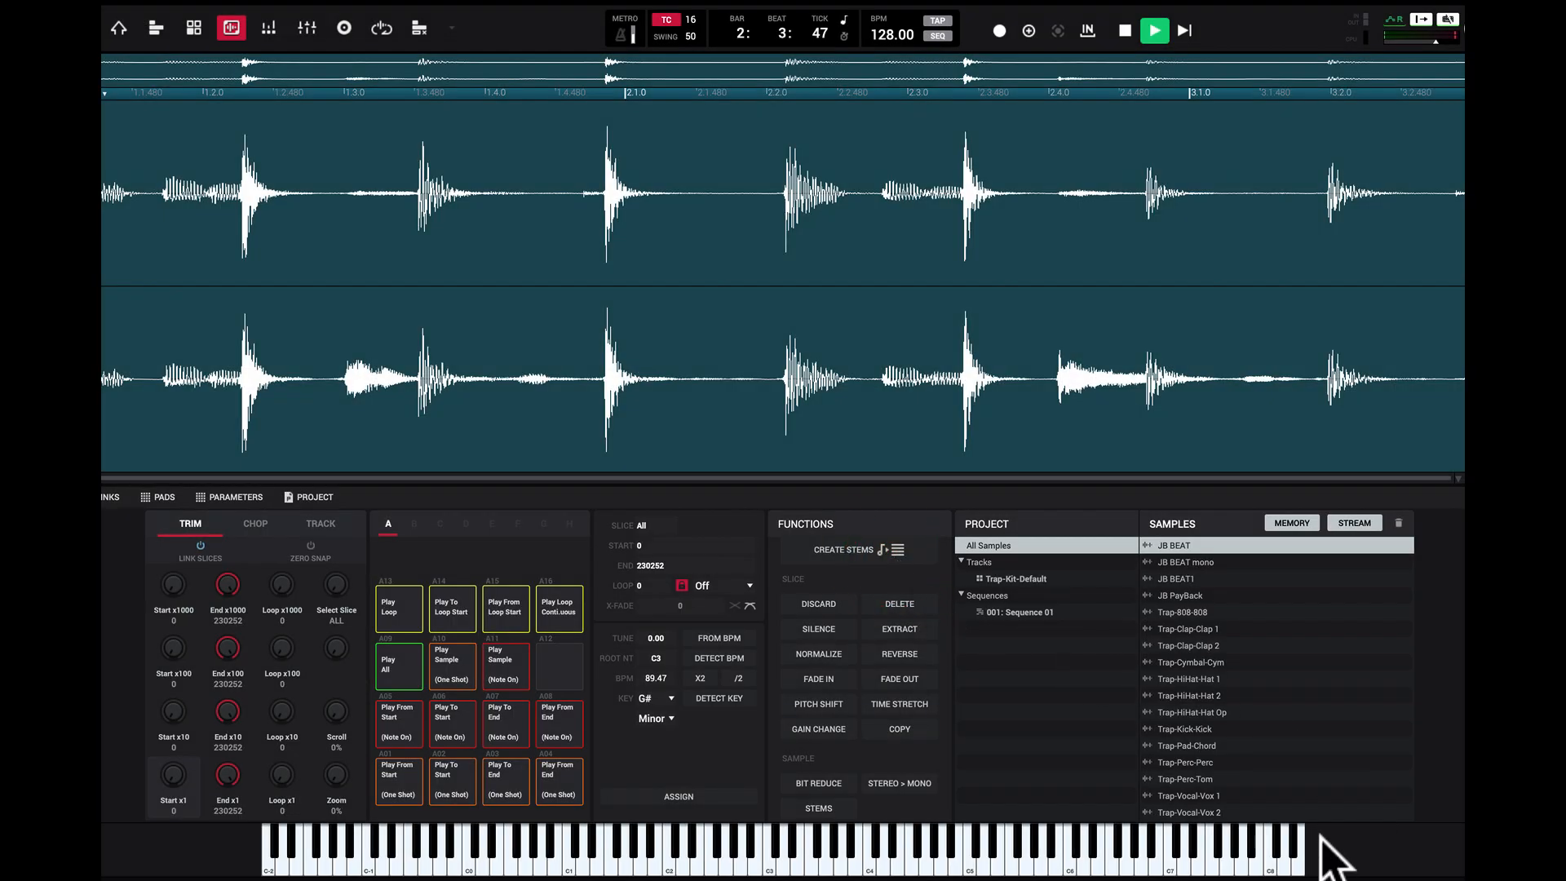
Step: Audition the JB BEAT mono sample in a loop and compare it with the stereo JB BEAT sample
{"action": "right_click", "coordinate": [1185, 562]}
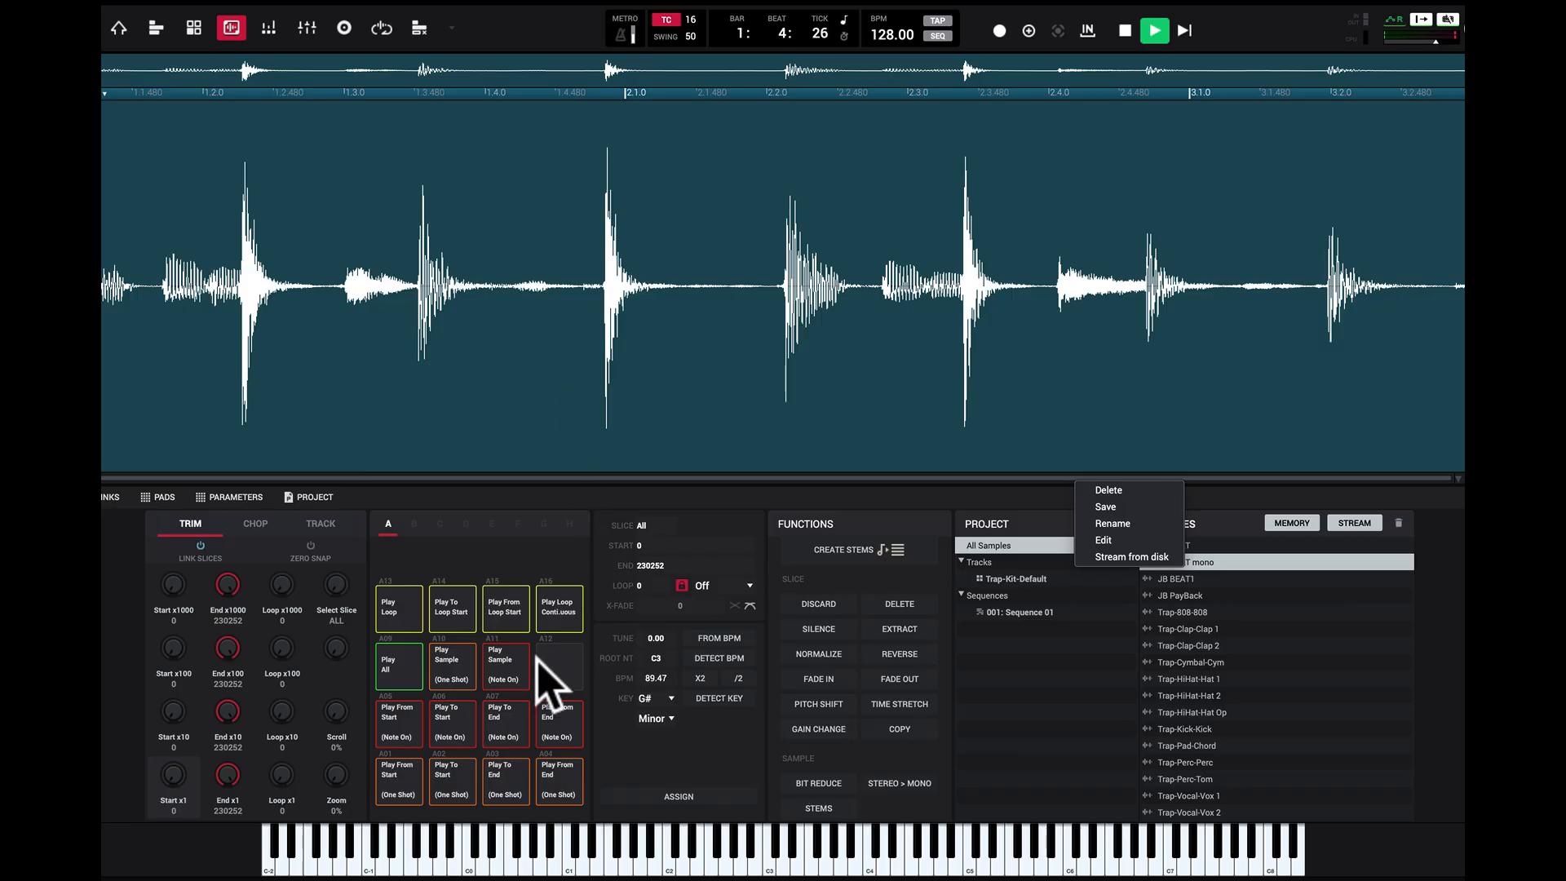
{"action": "left_click", "coordinate": [562, 610]}
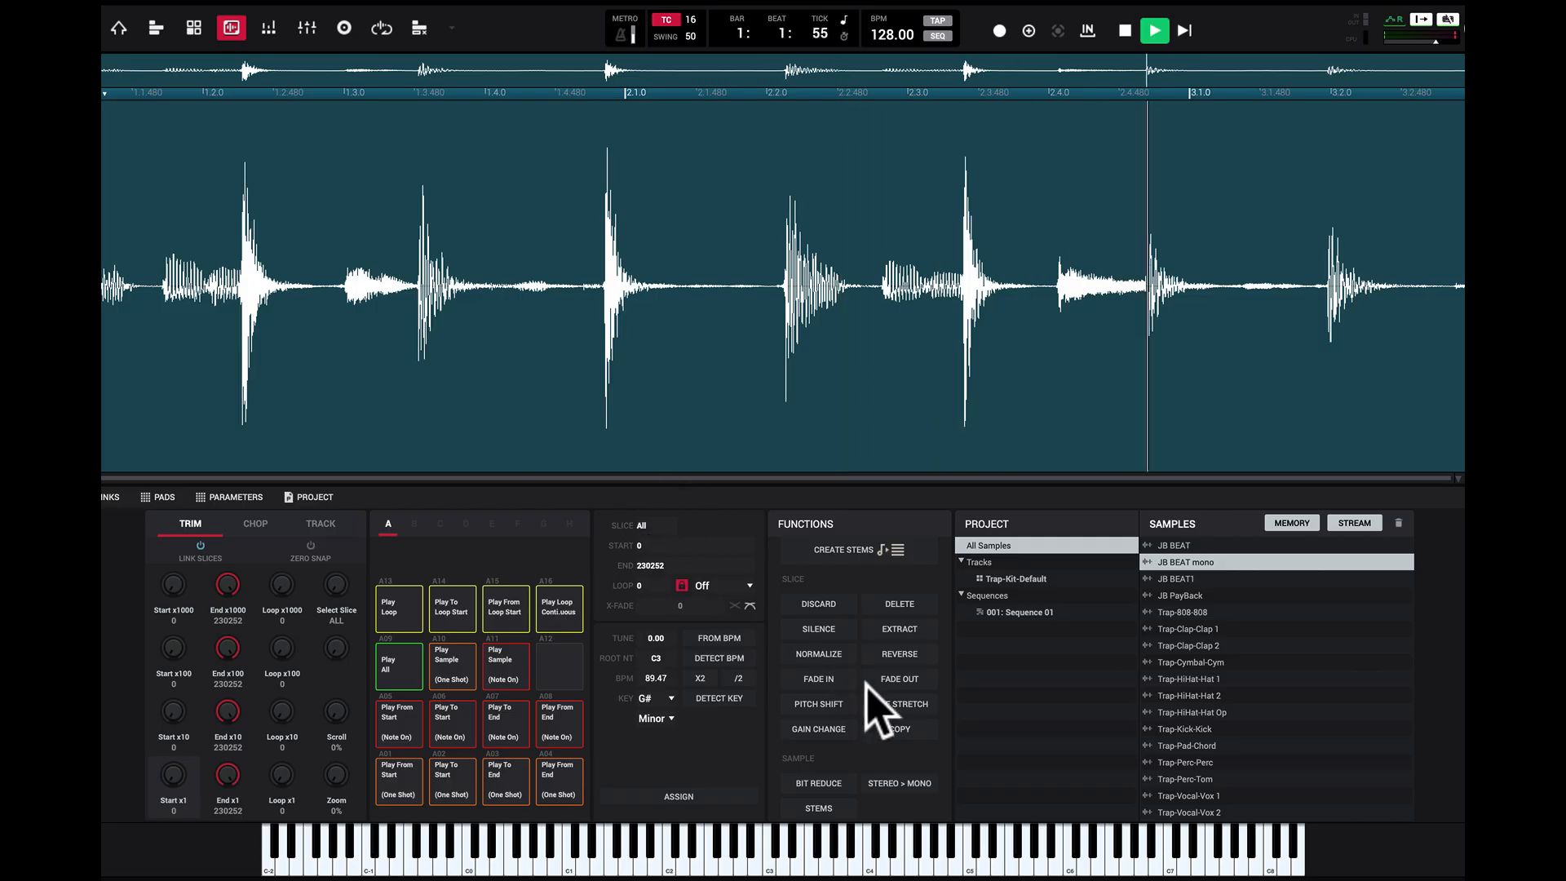
{"action": "left_click", "coordinate": [560, 608]}
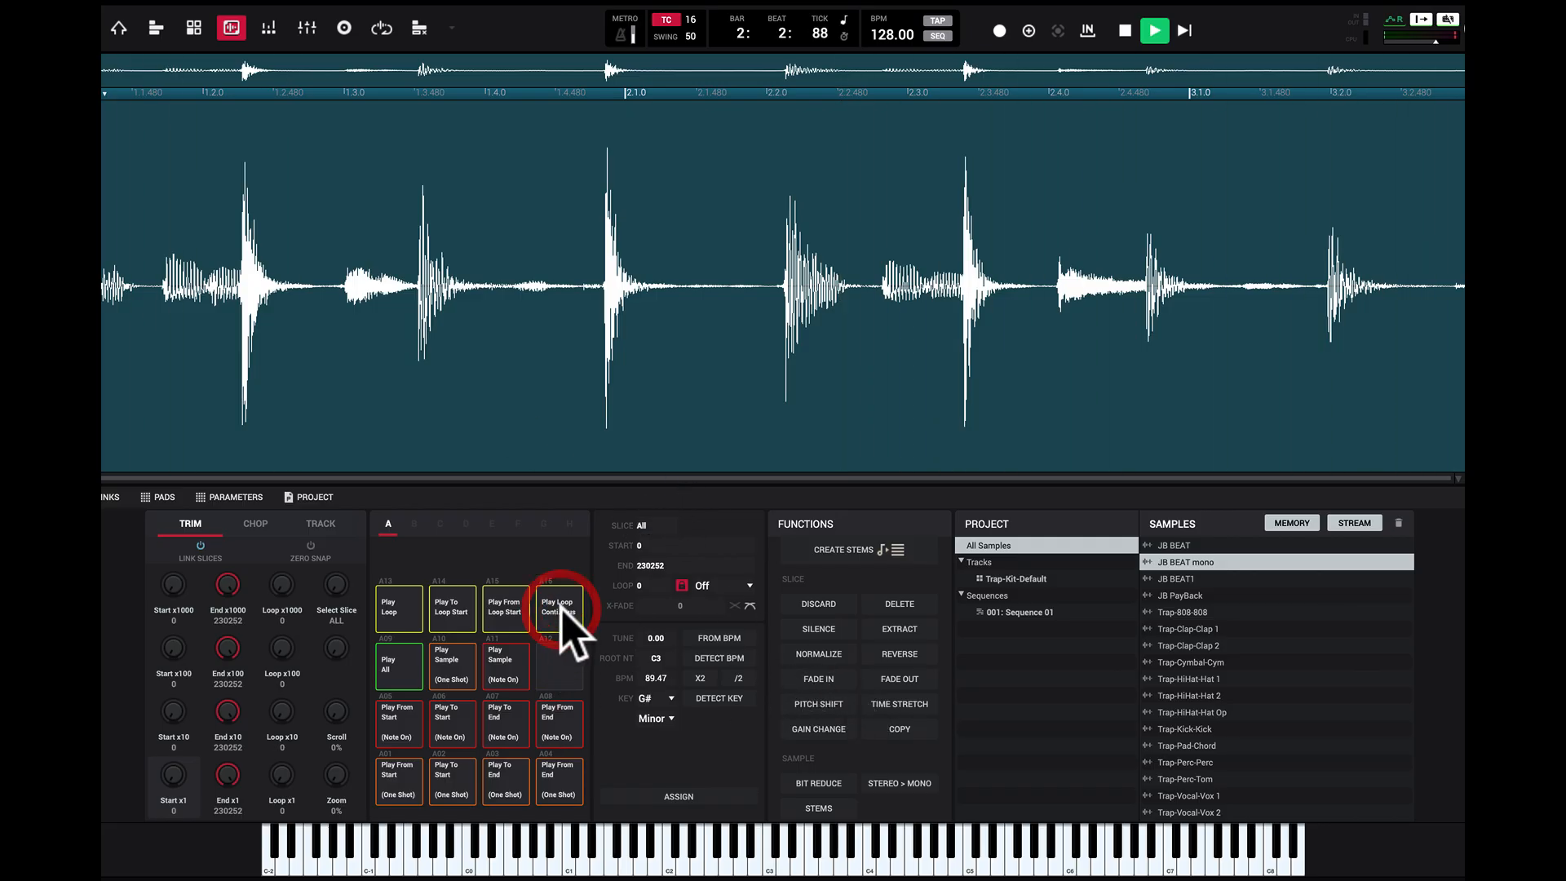
{"action": "left_click", "coordinate": [1175, 545]}
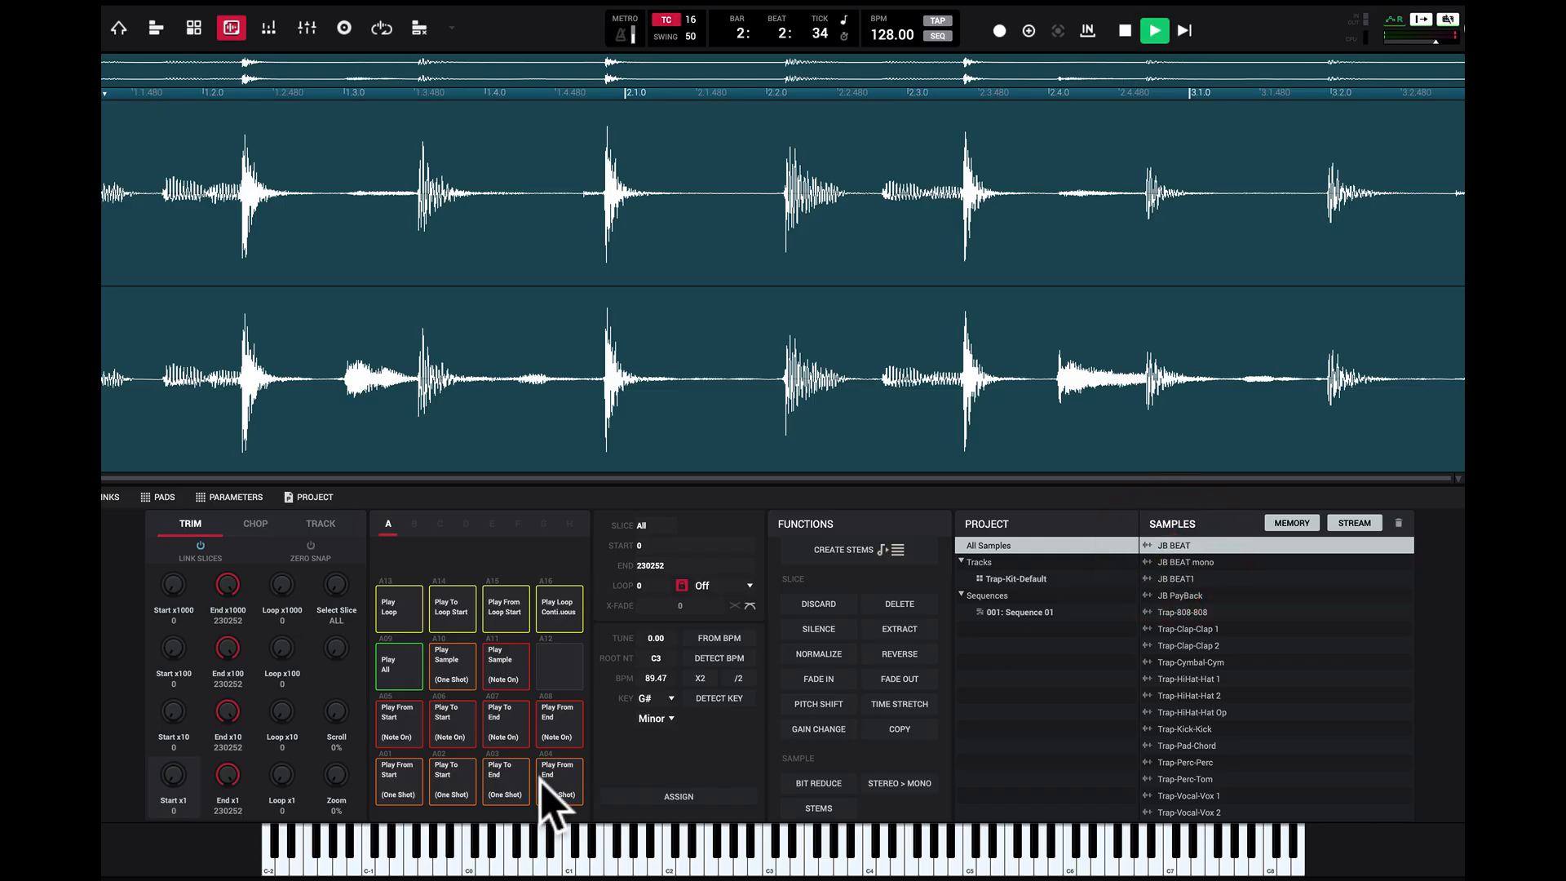
{"action": "left_click", "coordinate": [563, 612]}
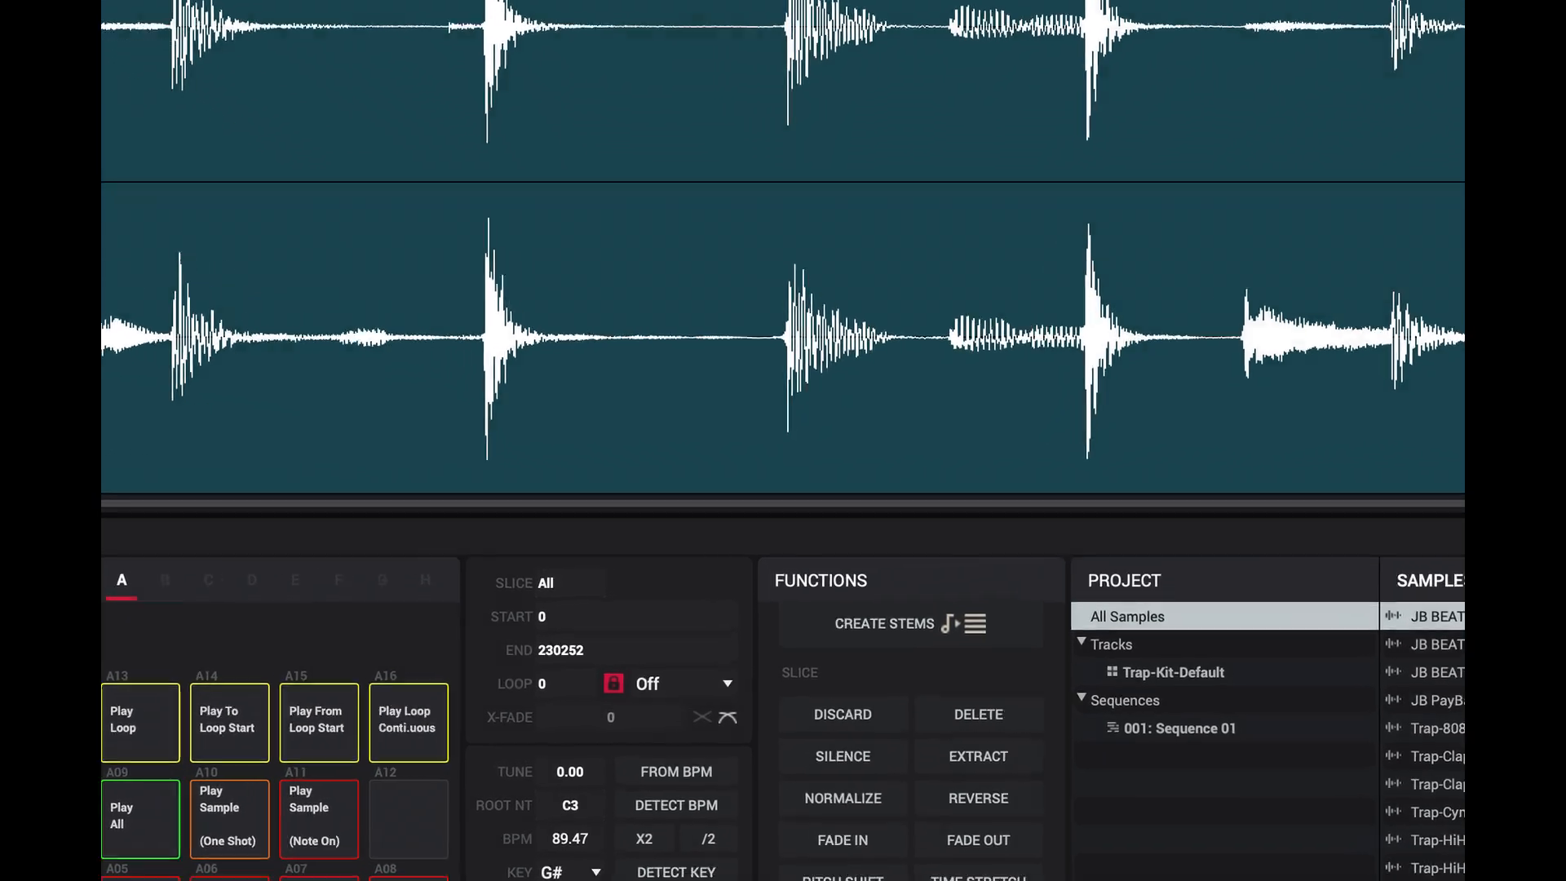
Step: Set up Create Stems for JB BEAT, trying the Vocals stem off and enabling it again
{"action": "left_click", "coordinate": [819, 809]}
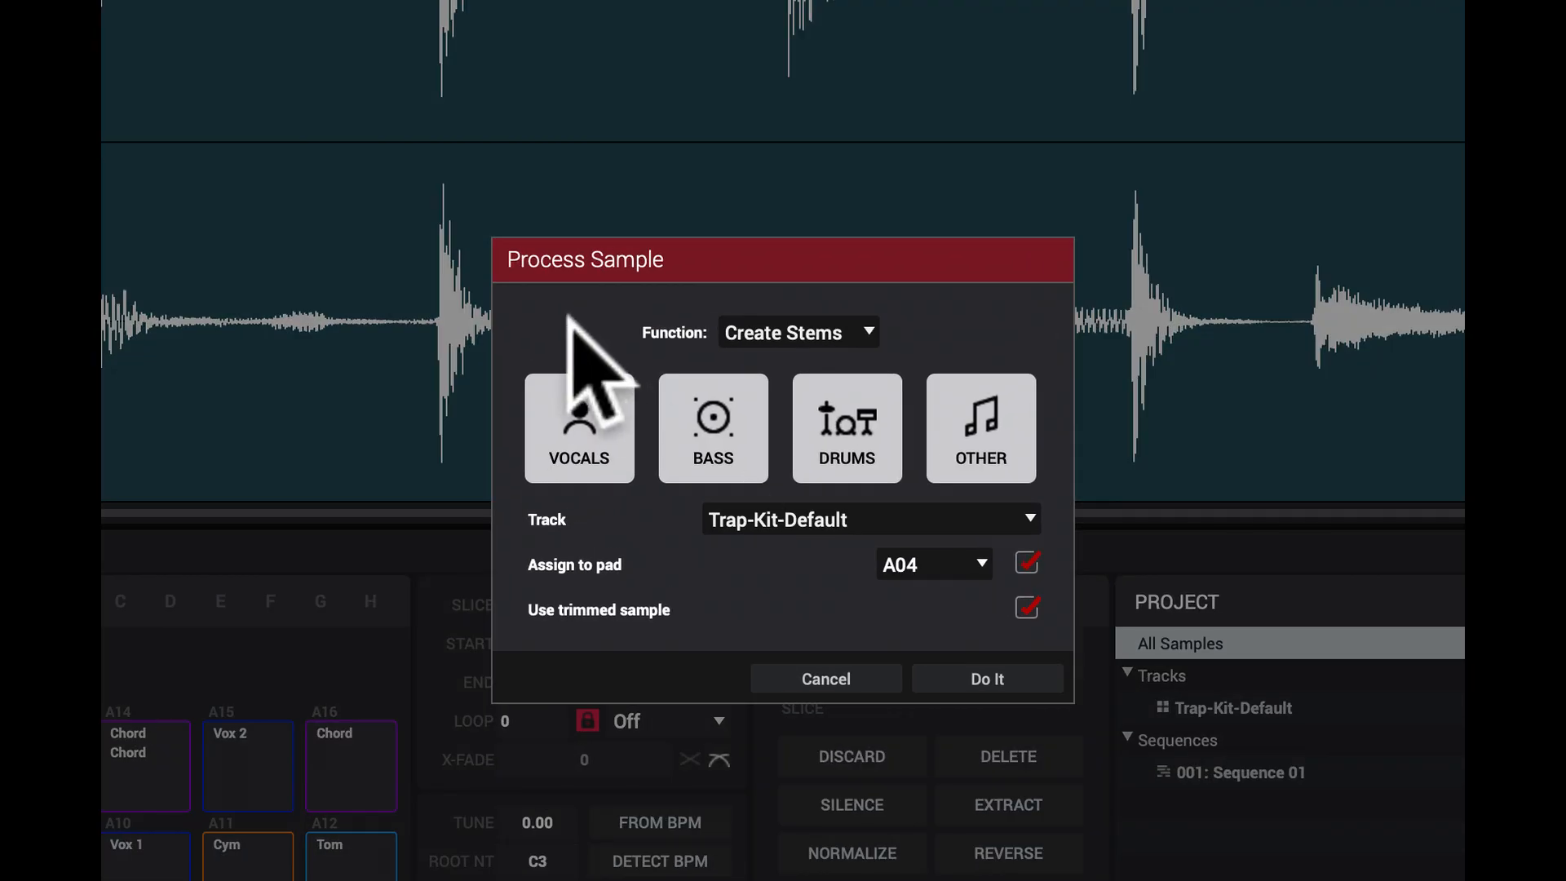
{"action": "left_click", "coordinate": [853, 681]}
{"action": "left_click", "coordinate": [964, 646]}
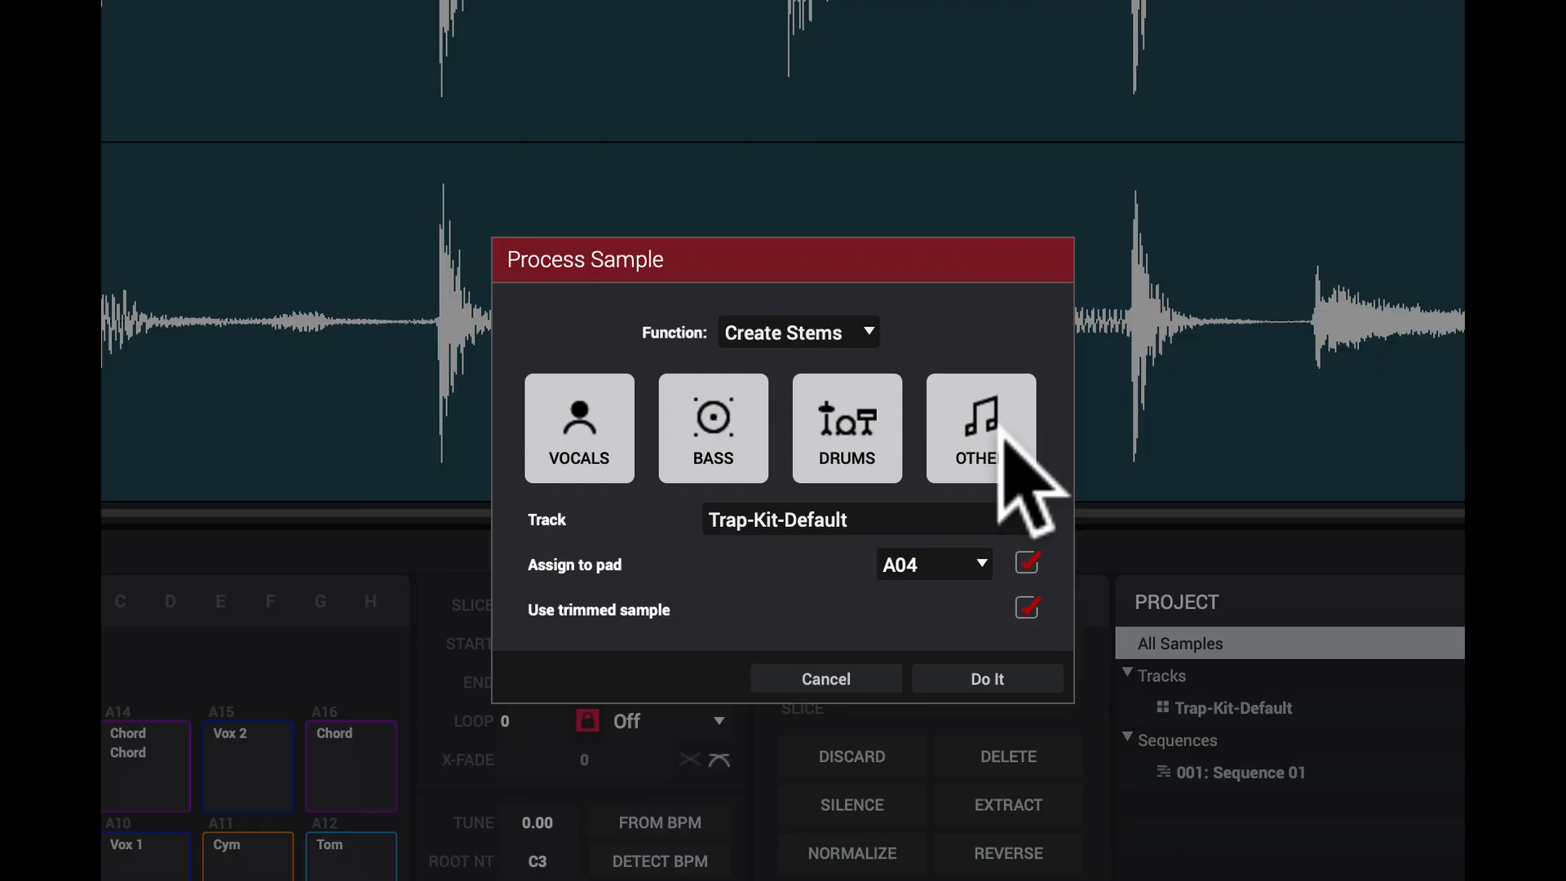
{"action": "left_click", "coordinate": [577, 423]}
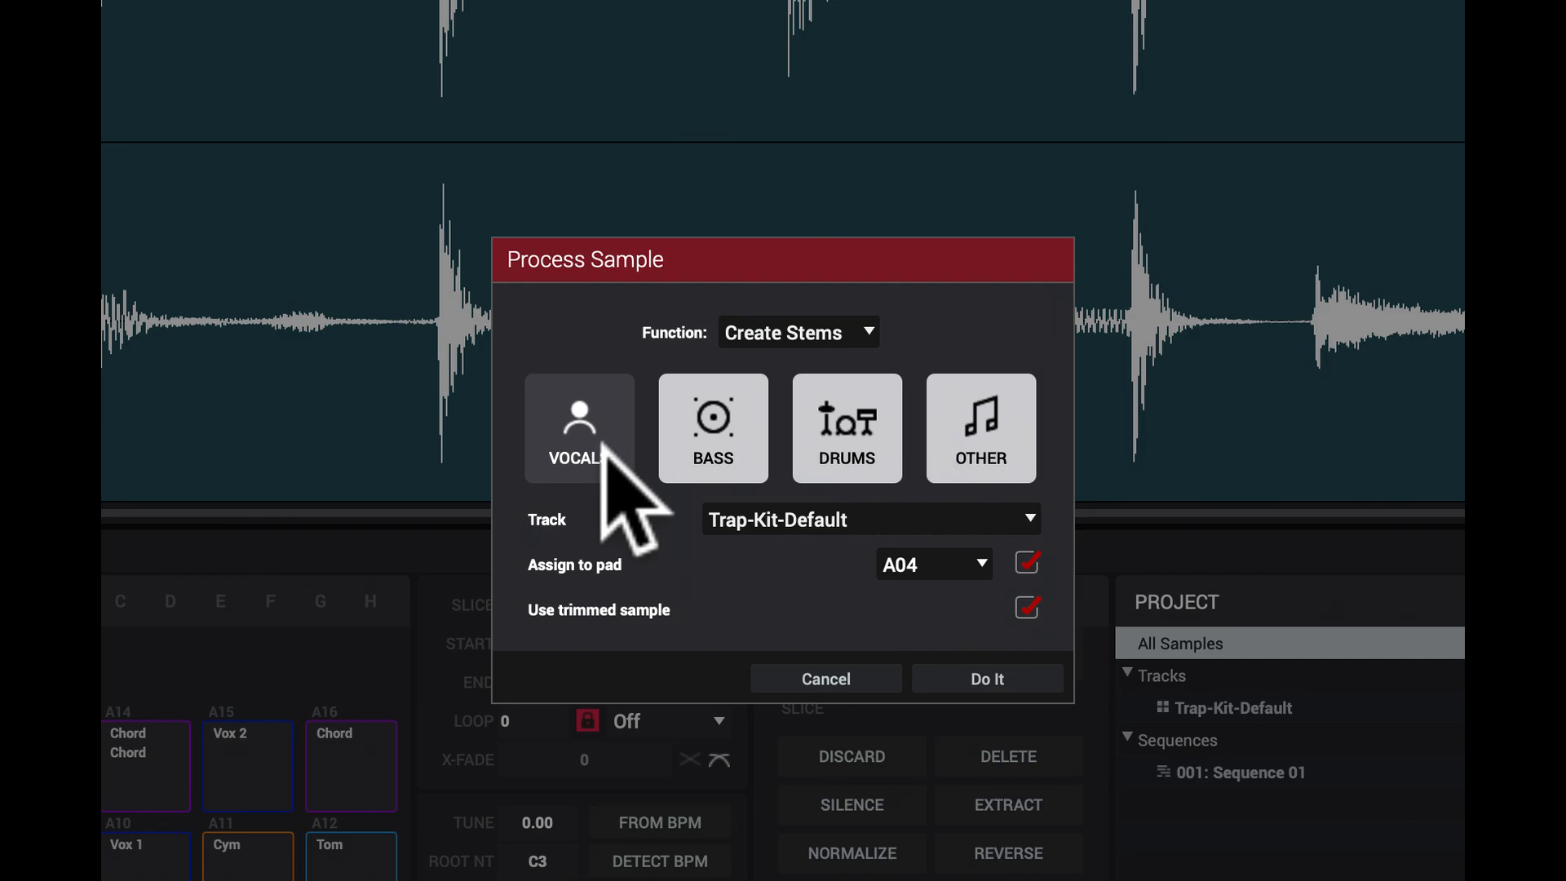
{"action": "left_click", "coordinate": [567, 436]}
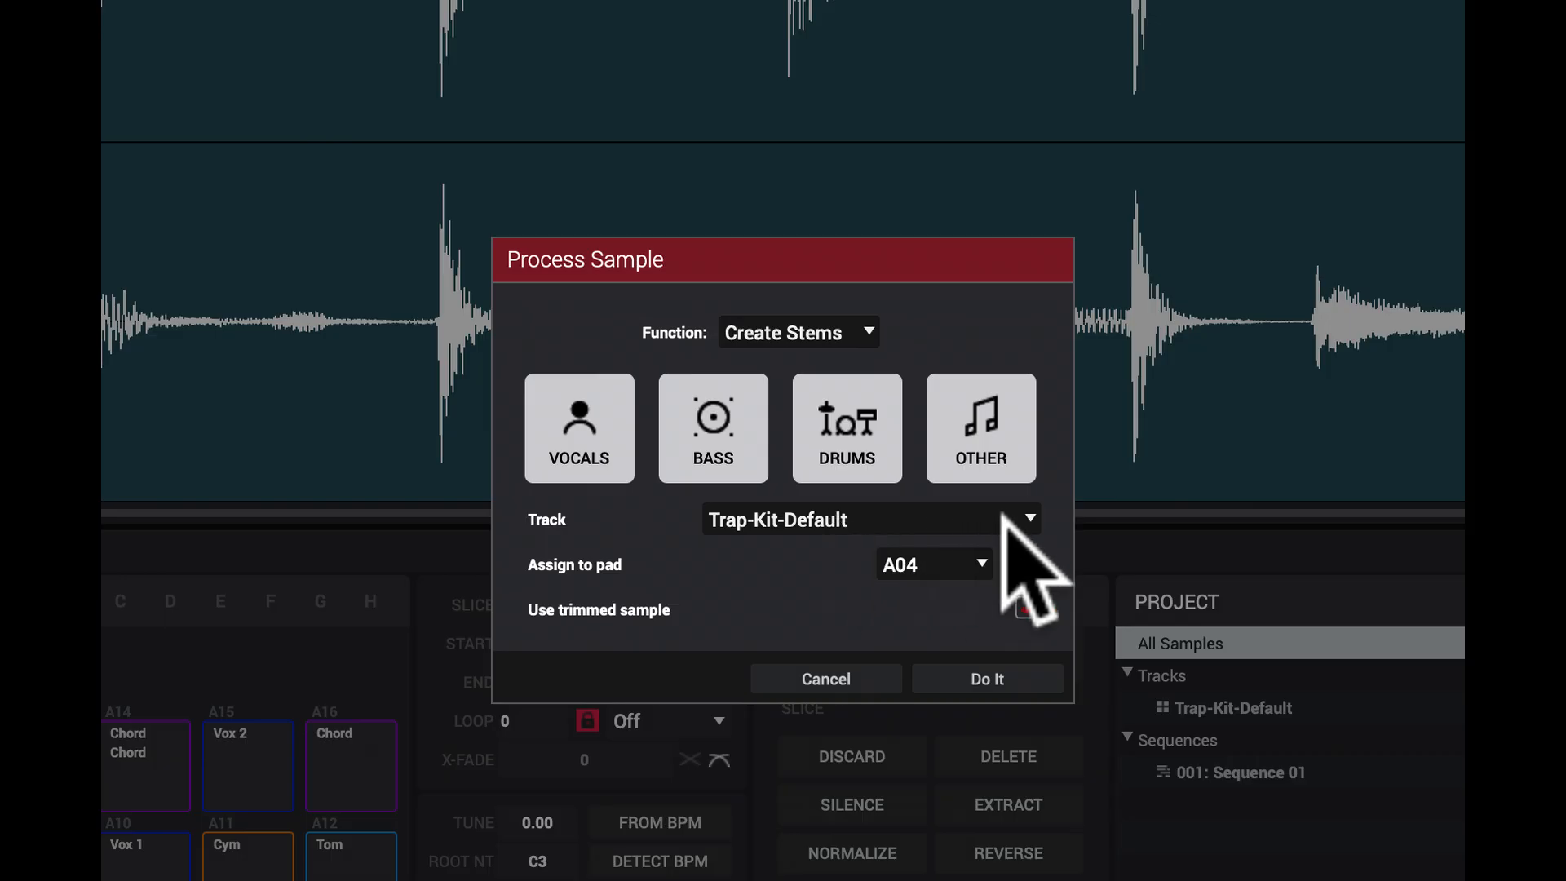
Step: Try <none> as the destination track for the stems, and restore Trap-Kit-Default
{"action": "left_click", "coordinate": [1040, 514]}
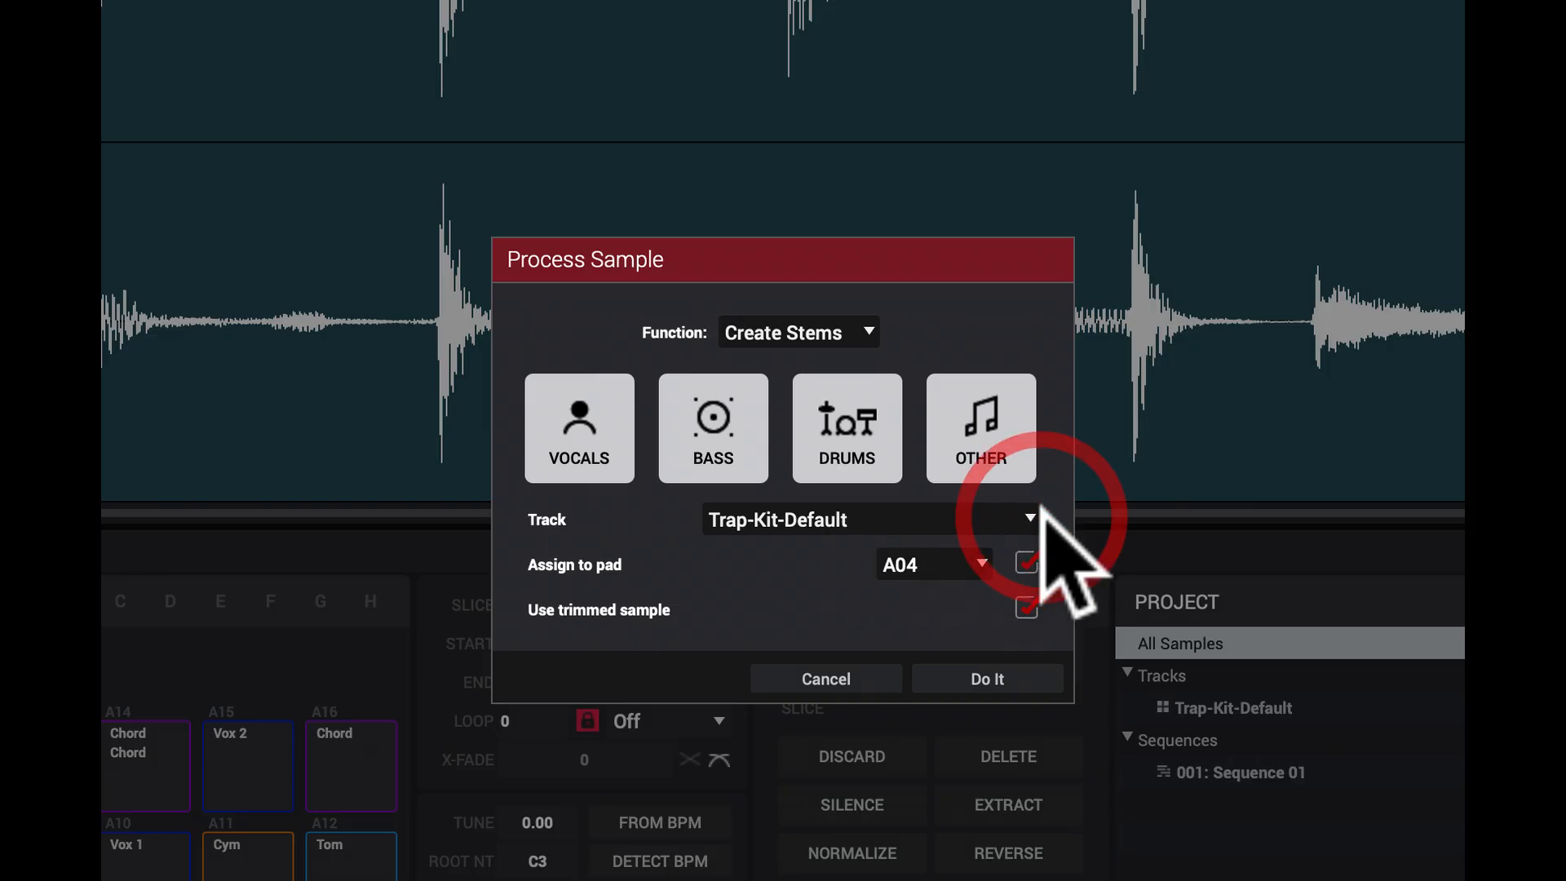
{"action": "left_click", "coordinate": [1024, 516]}
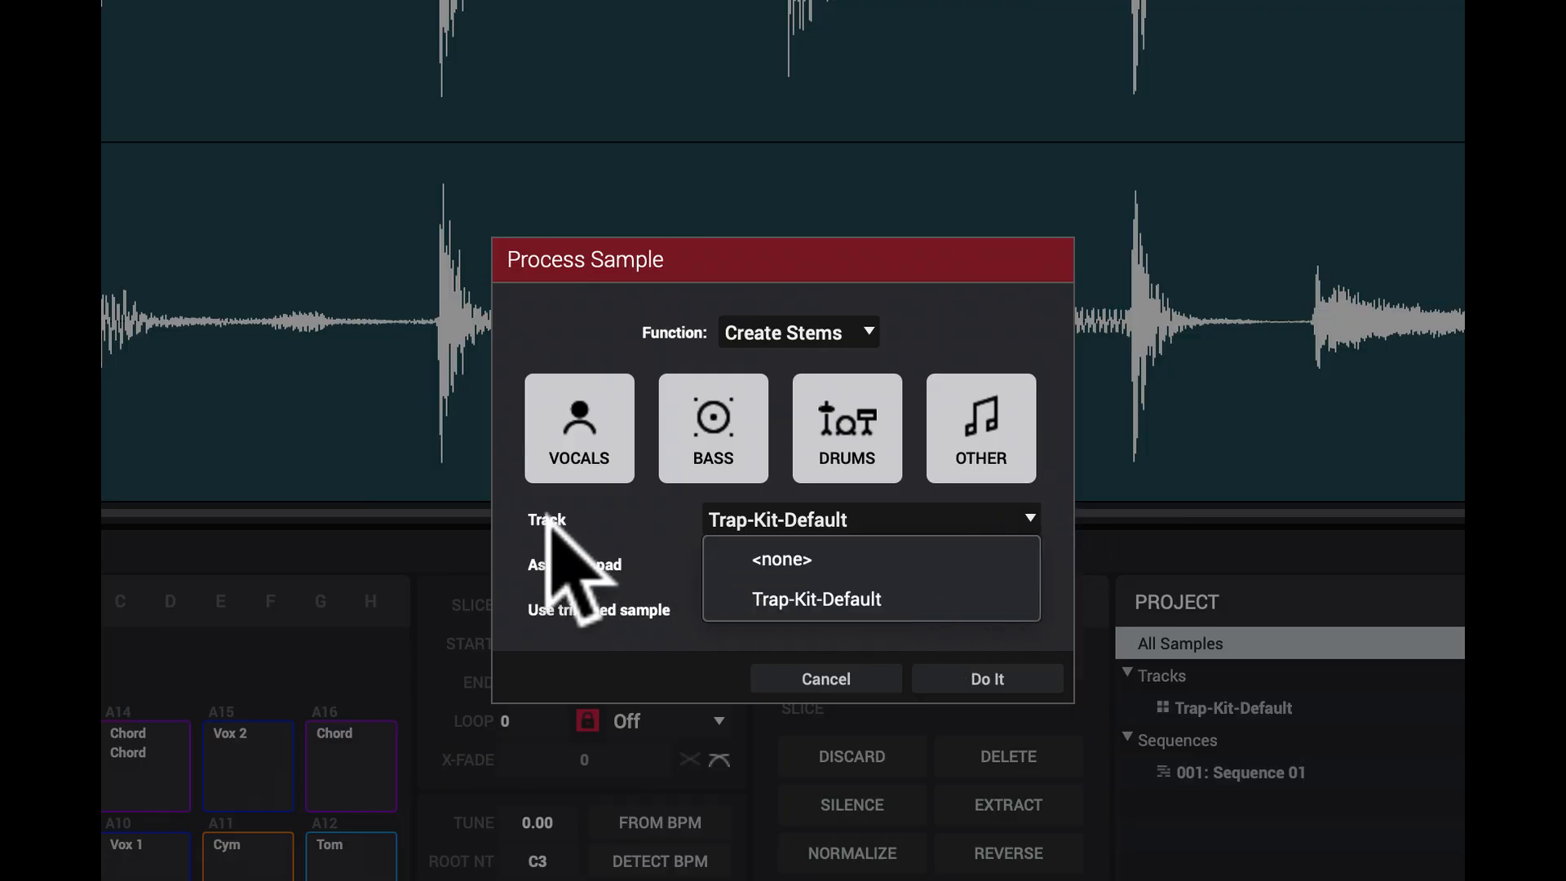
{"action": "left_click", "coordinate": [824, 561]}
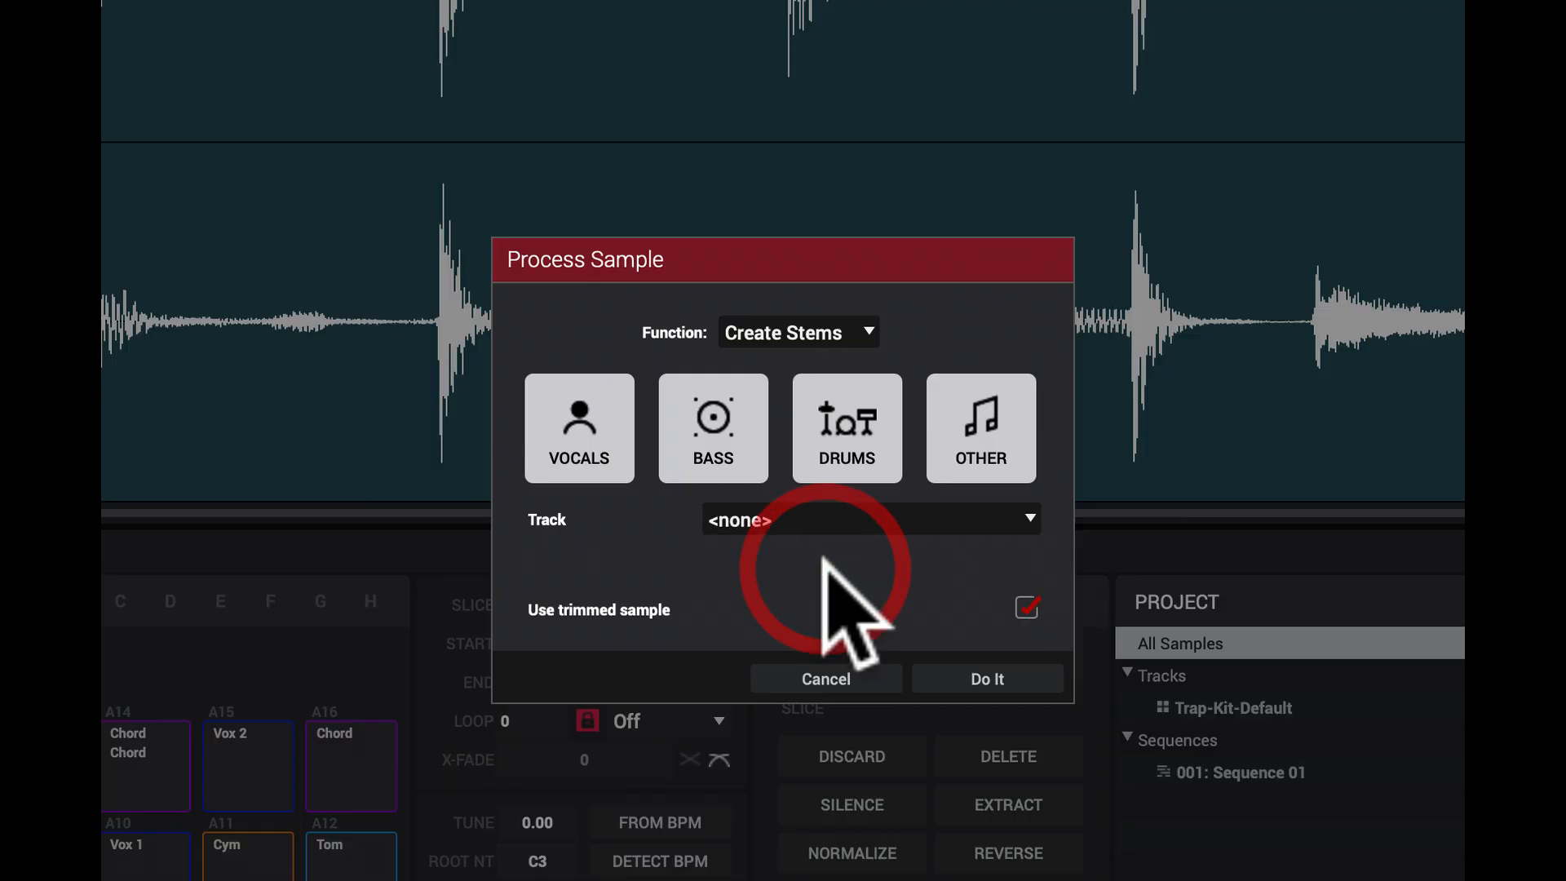
{"action": "left_click", "coordinate": [865, 521]}
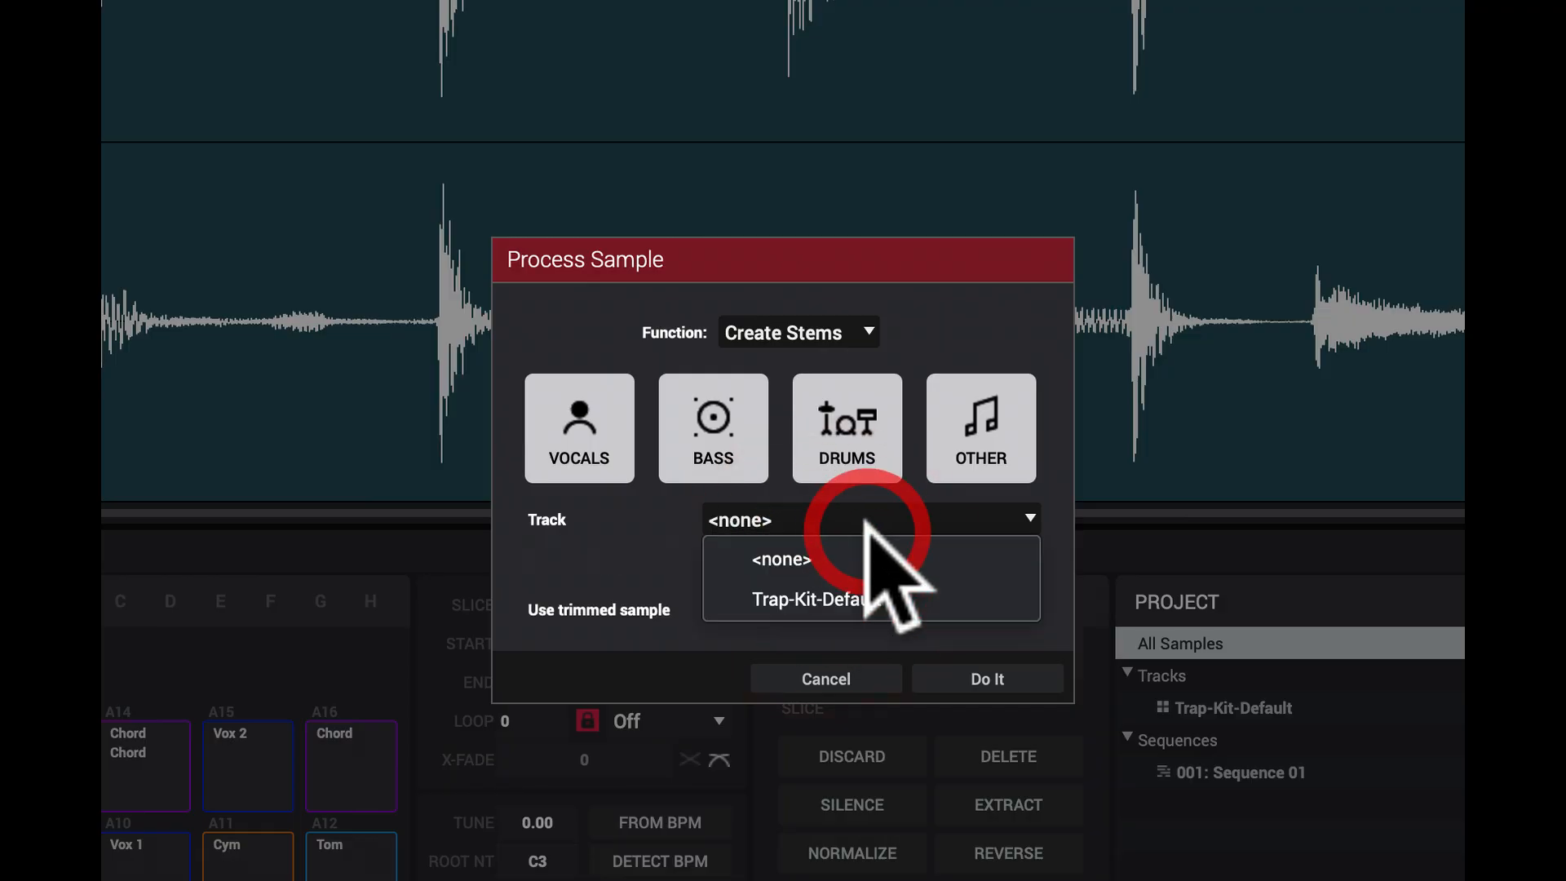
{"action": "left_click", "coordinate": [872, 596]}
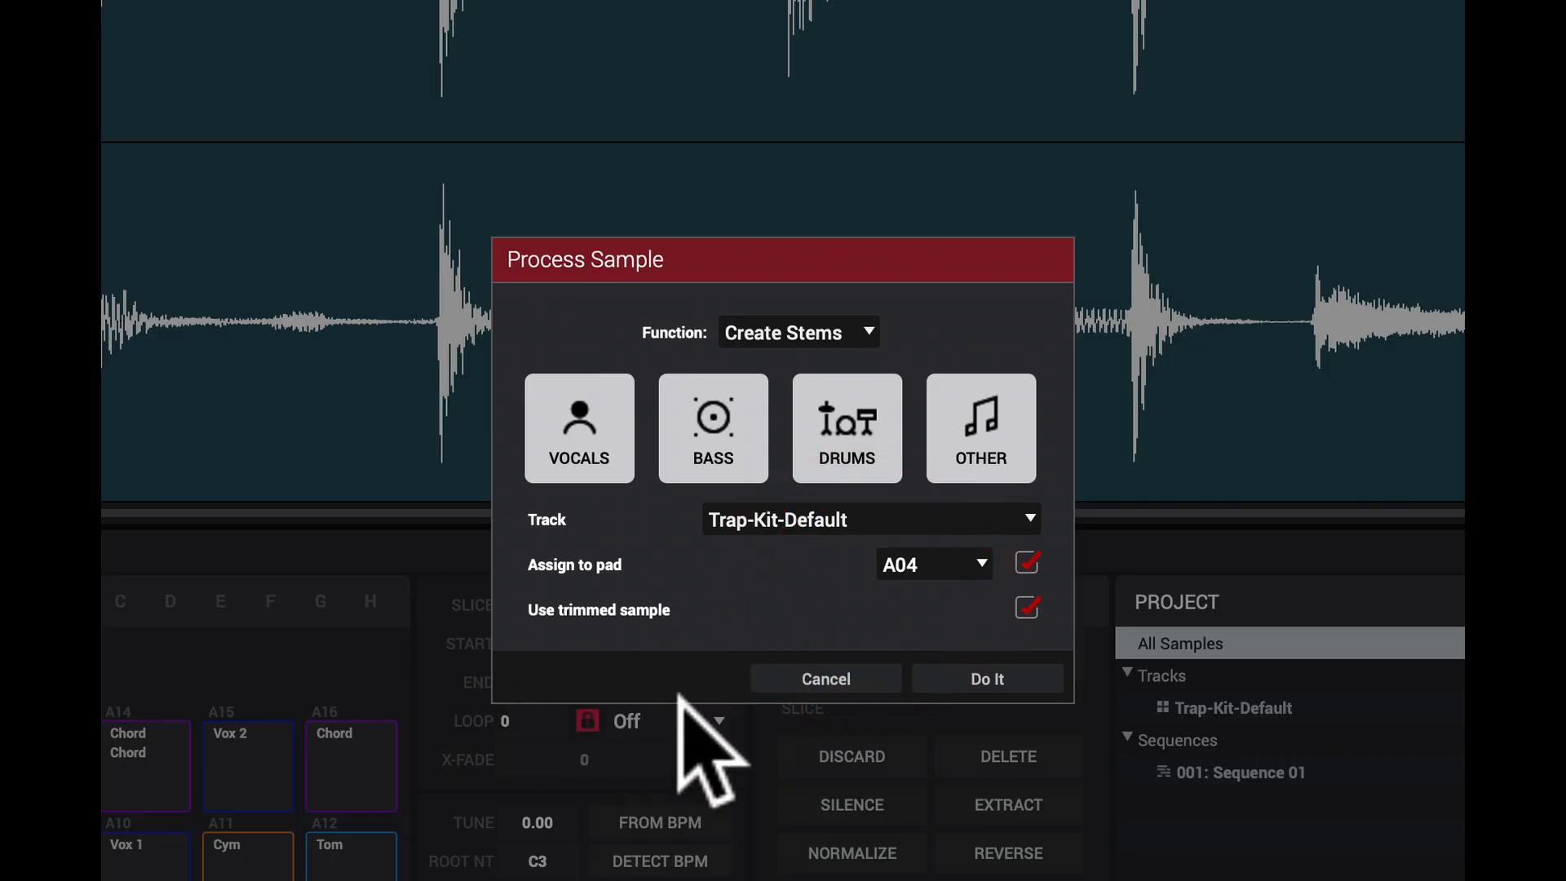
Step: Assign the stems to pad B02 after trying B01, and try to create them from the trimmed sample
{"action": "left_click", "coordinate": [982, 562]}
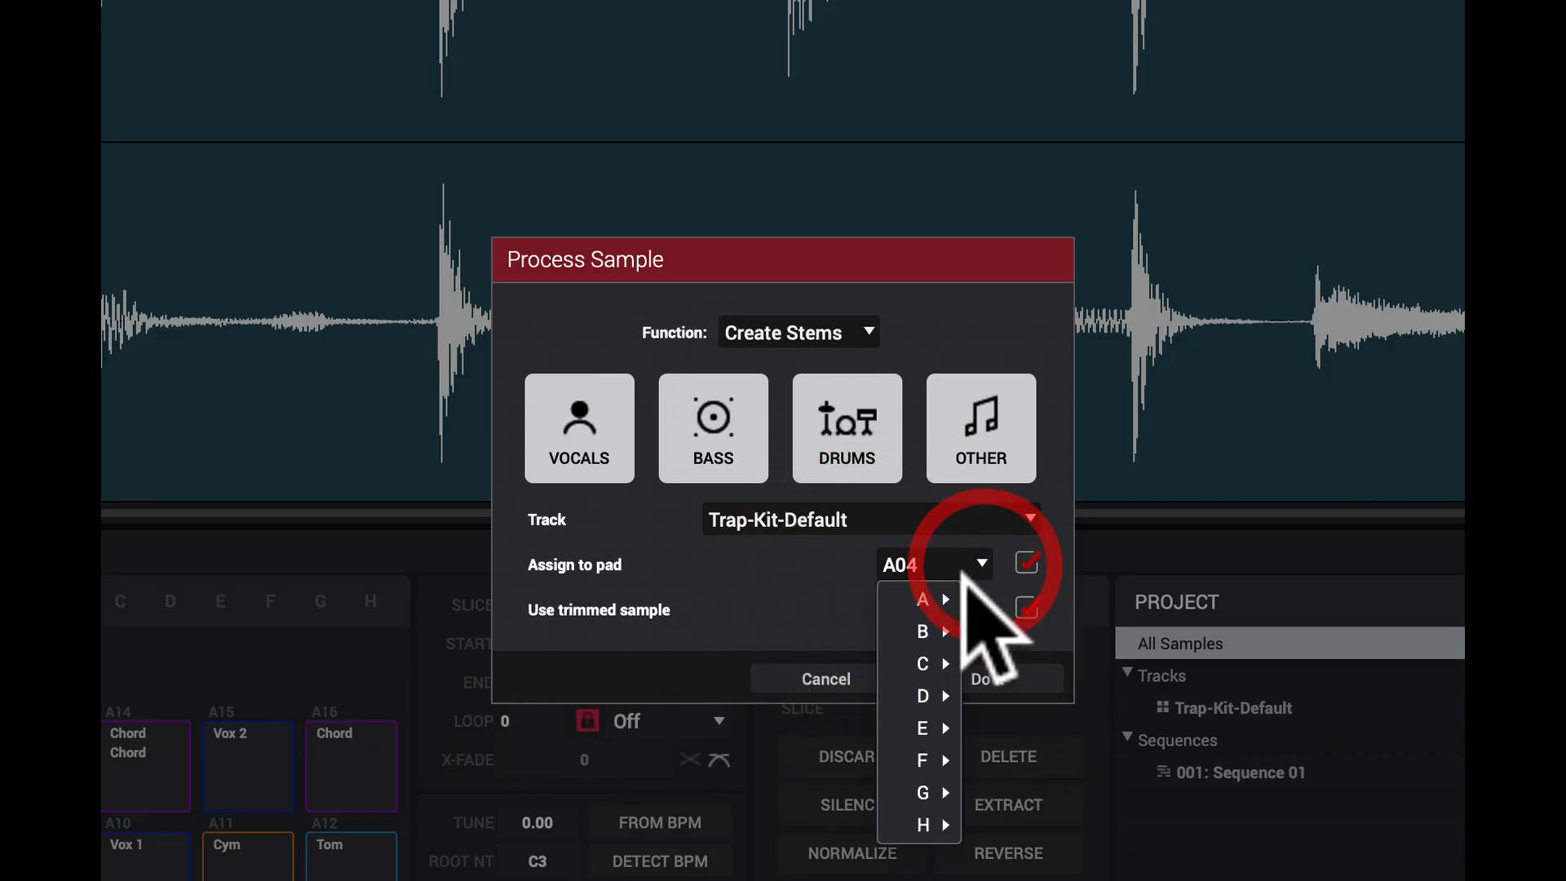
{"action": "mouse_move", "coordinate": [949, 635]}
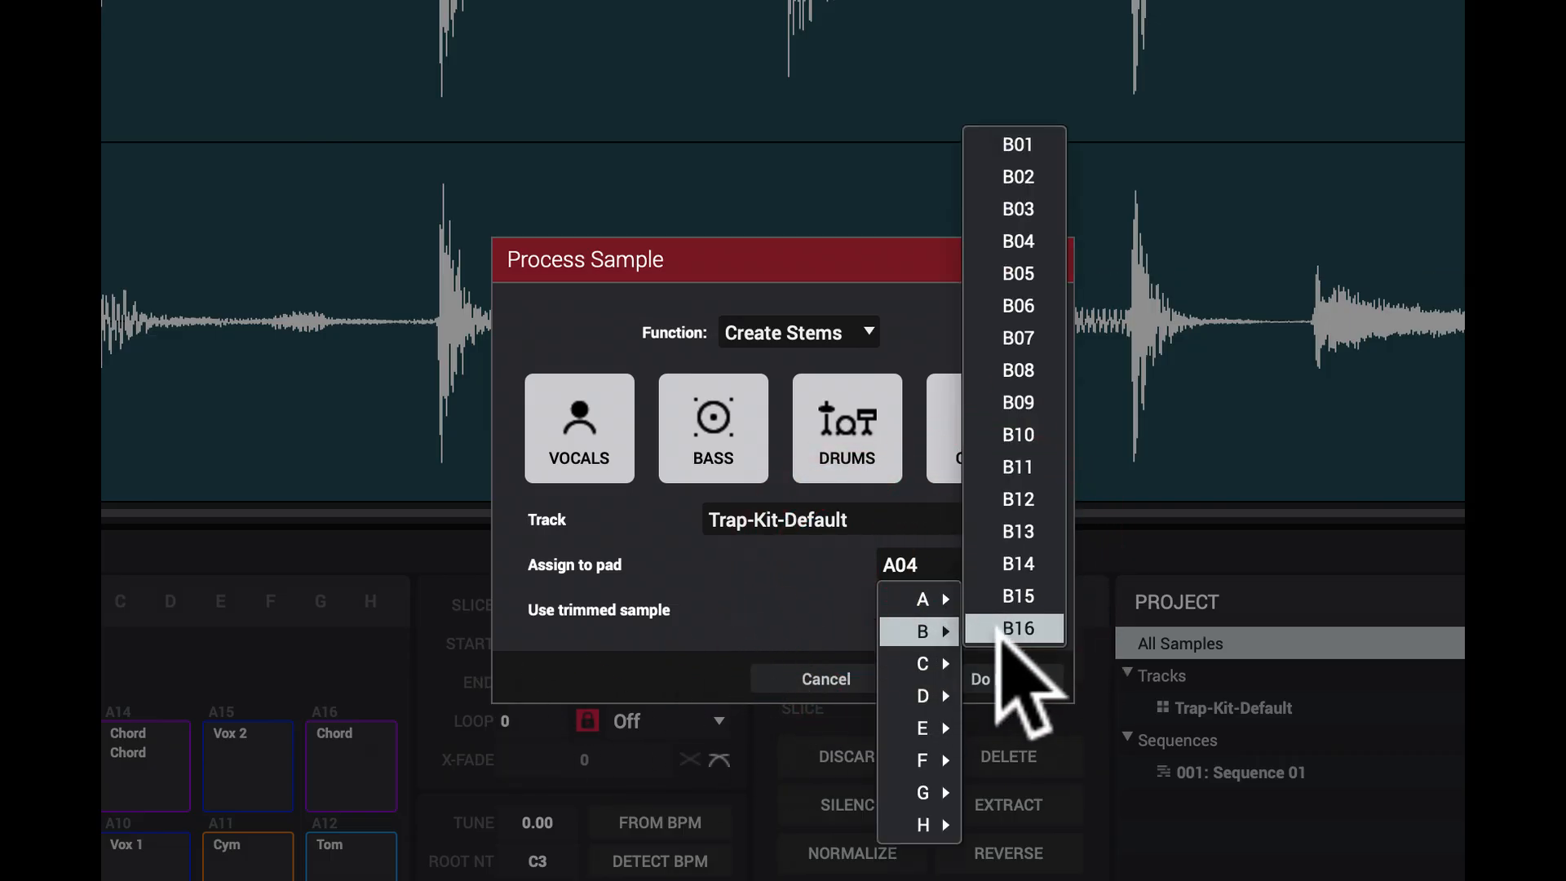
{"action": "left_click", "coordinate": [1059, 143]}
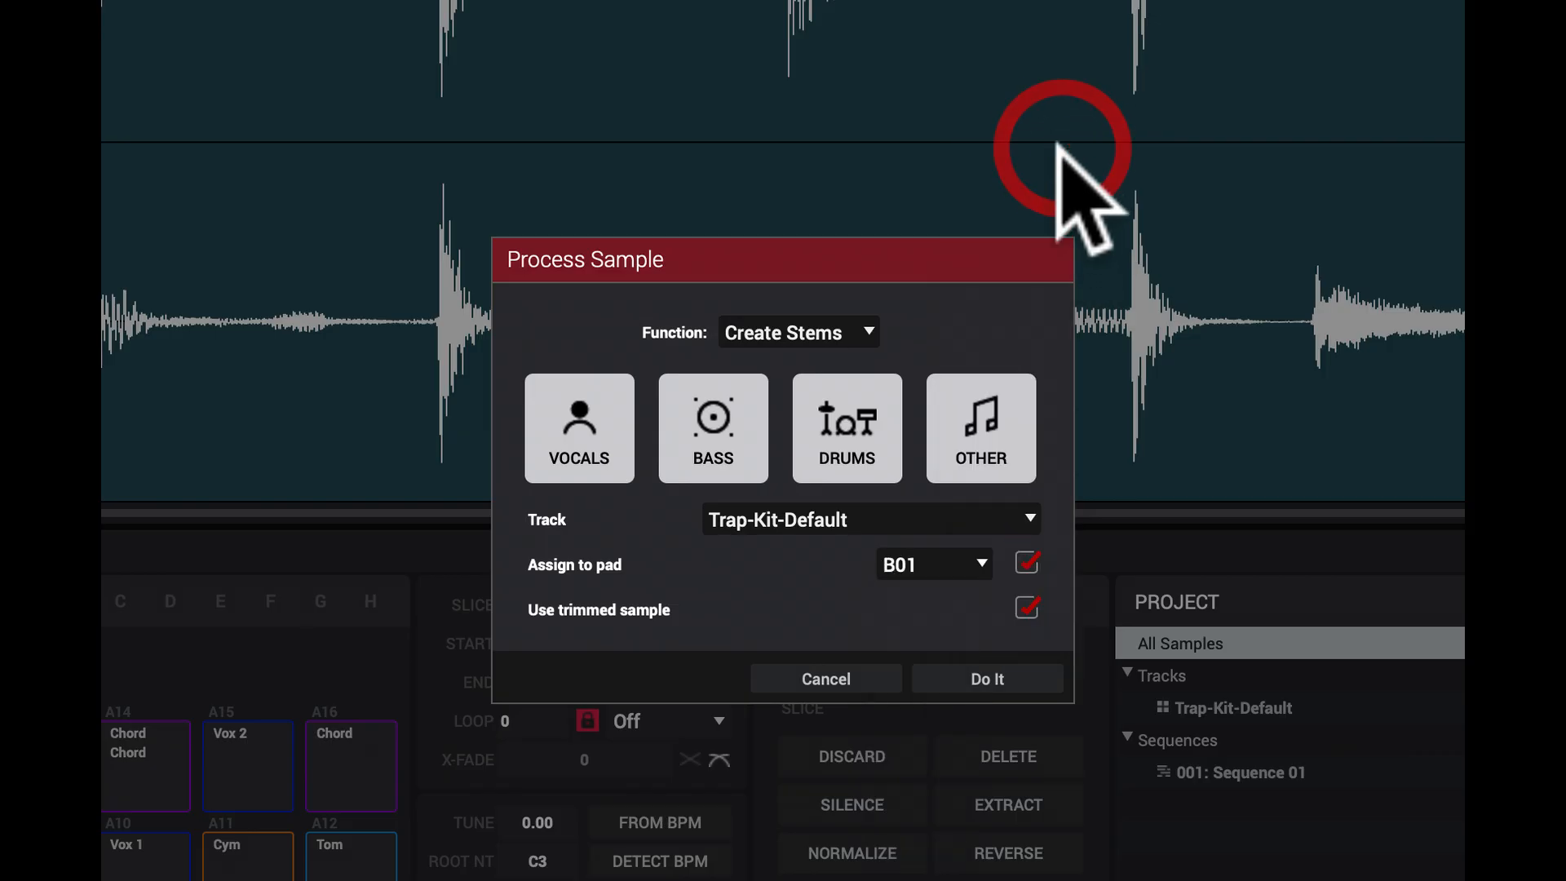
{"action": "left_click", "coordinate": [982, 561]}
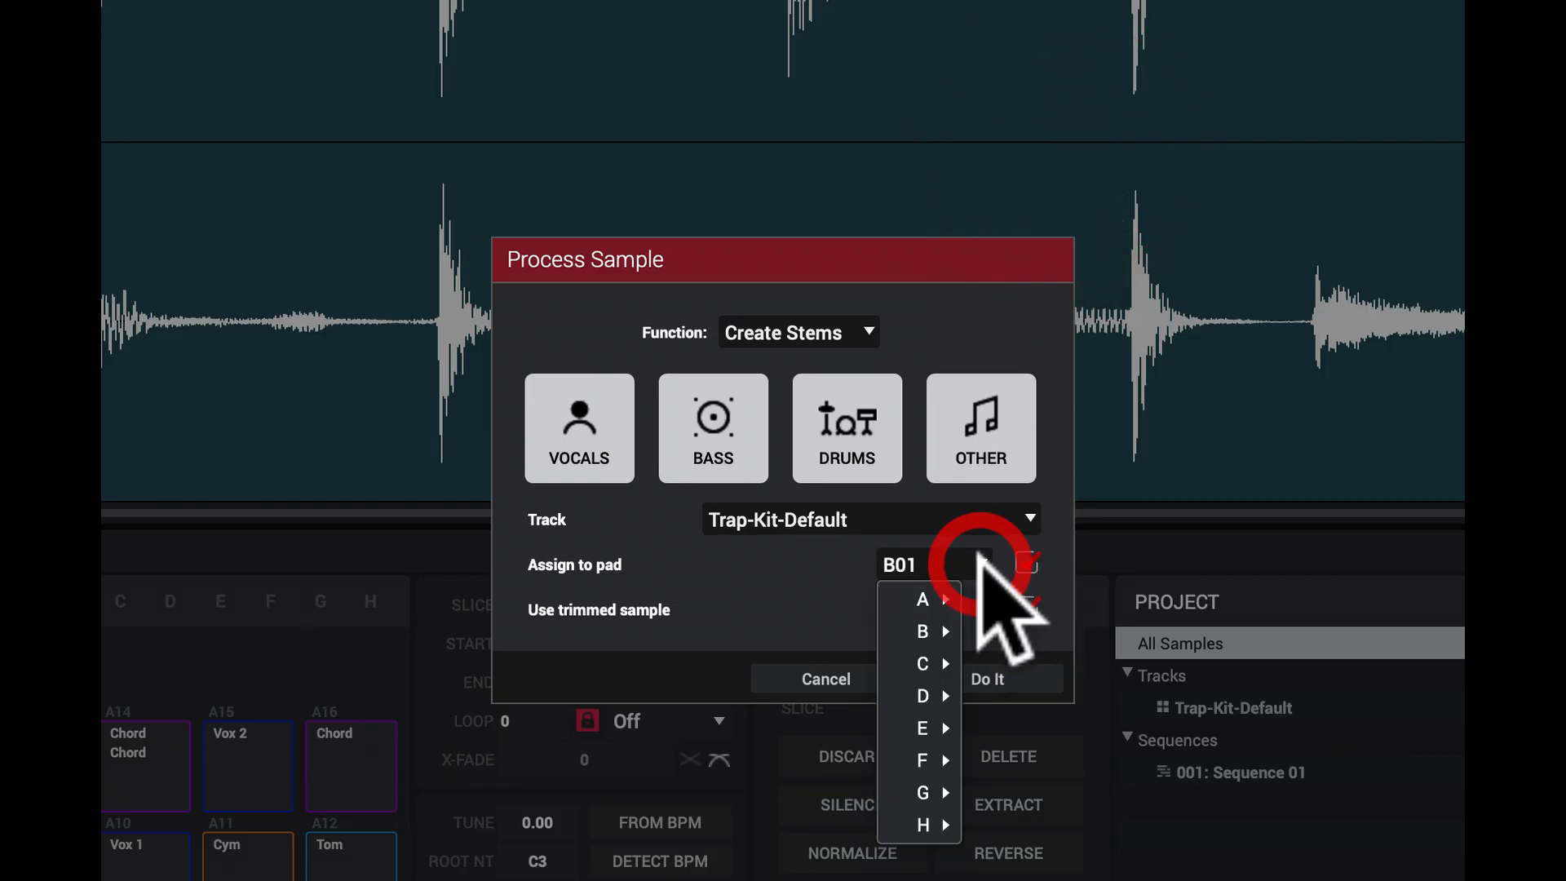
{"action": "mouse_move", "coordinate": [946, 631]}
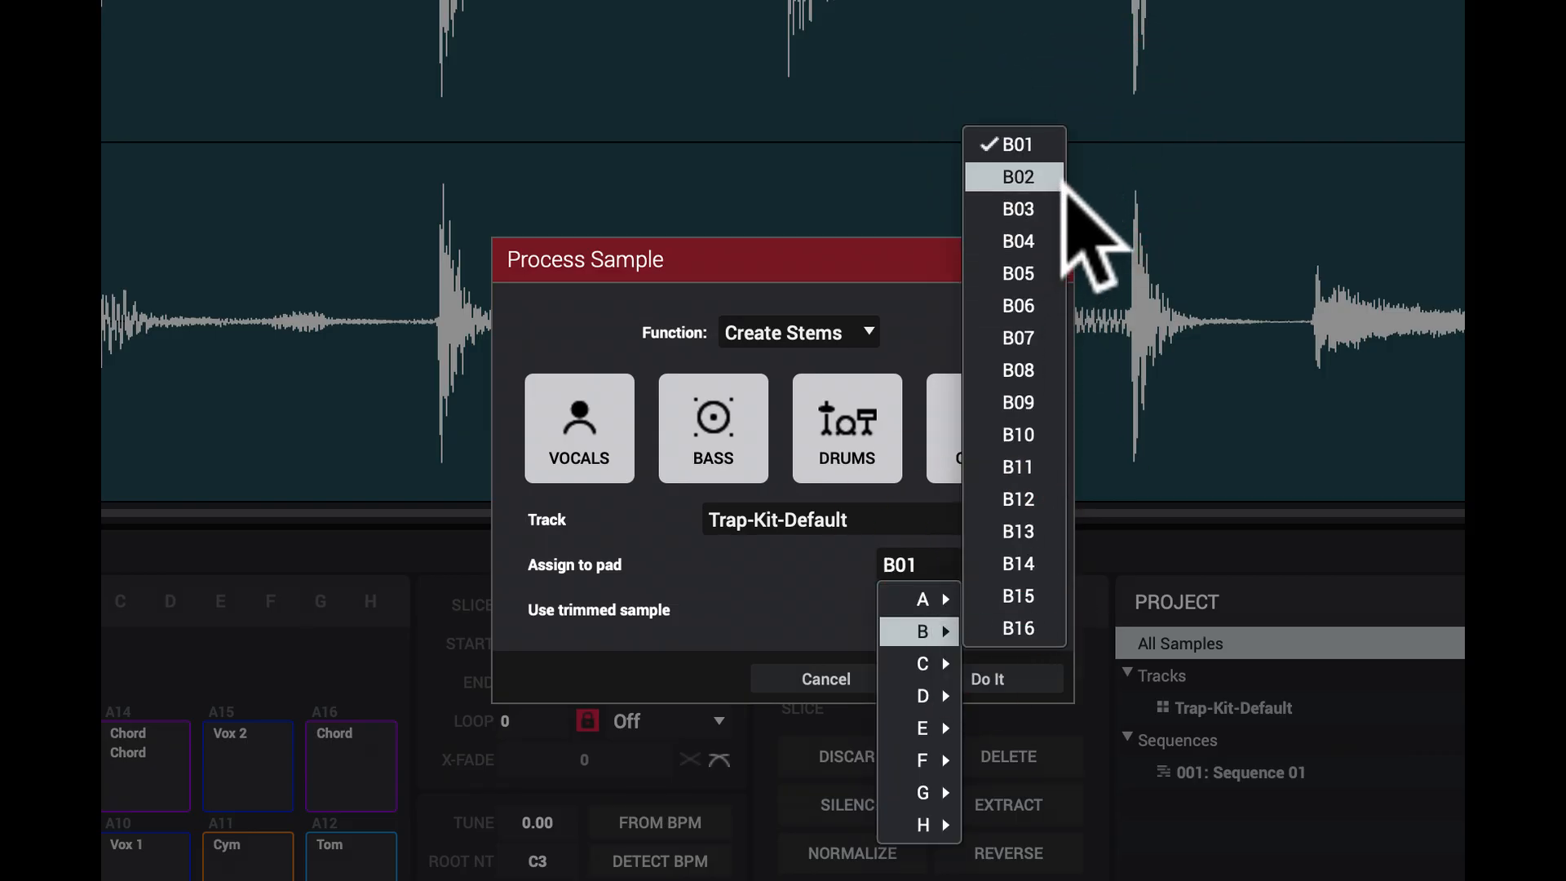
{"action": "left_click", "coordinate": [1061, 178]}
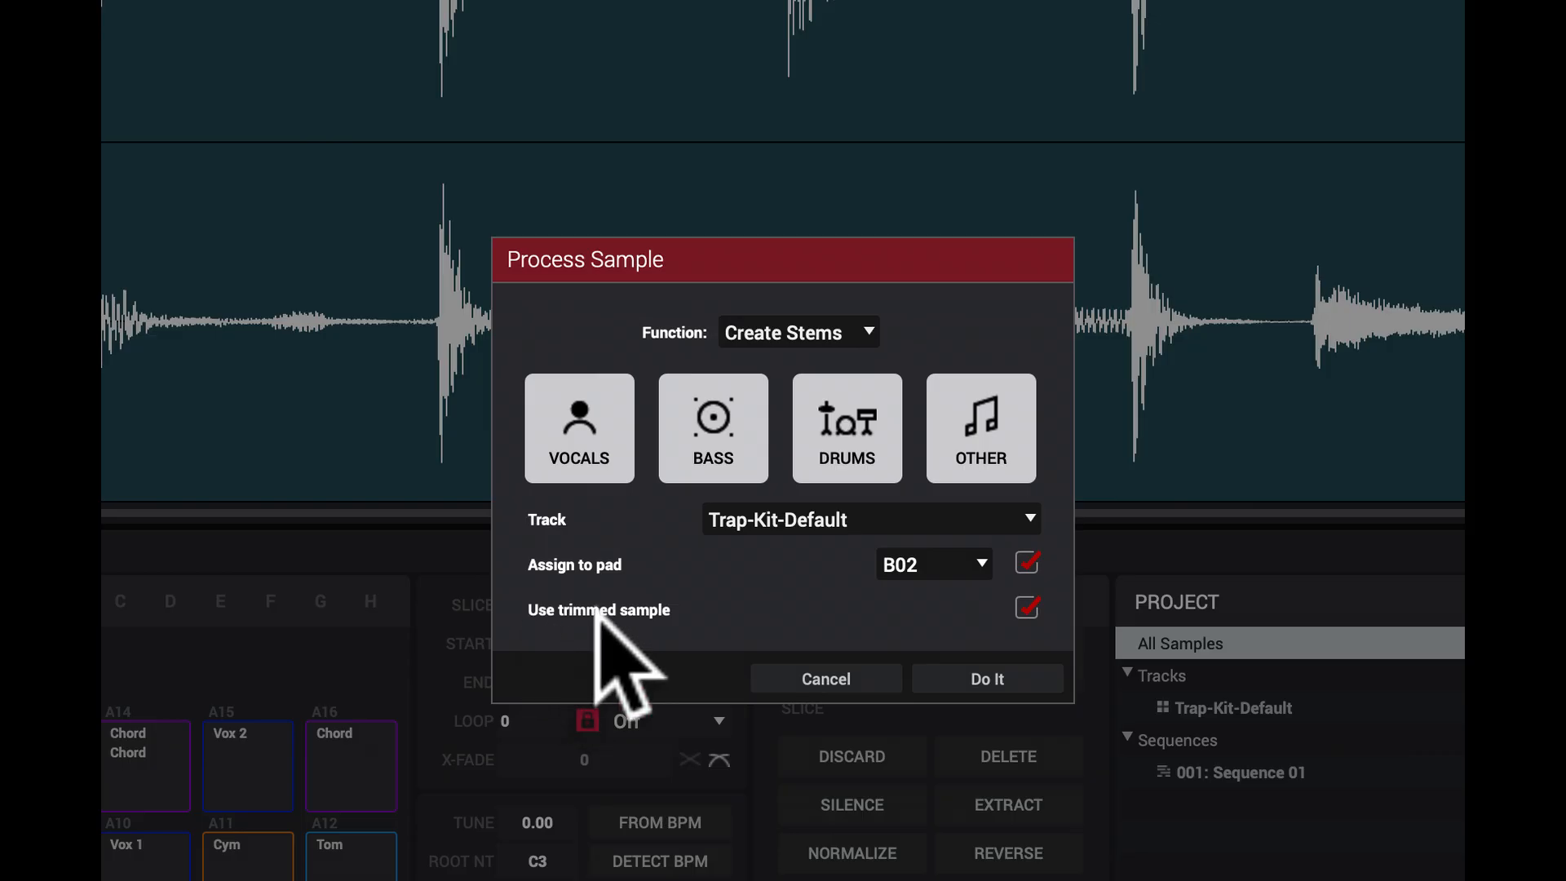
{"action": "left_click", "coordinate": [987, 678]}
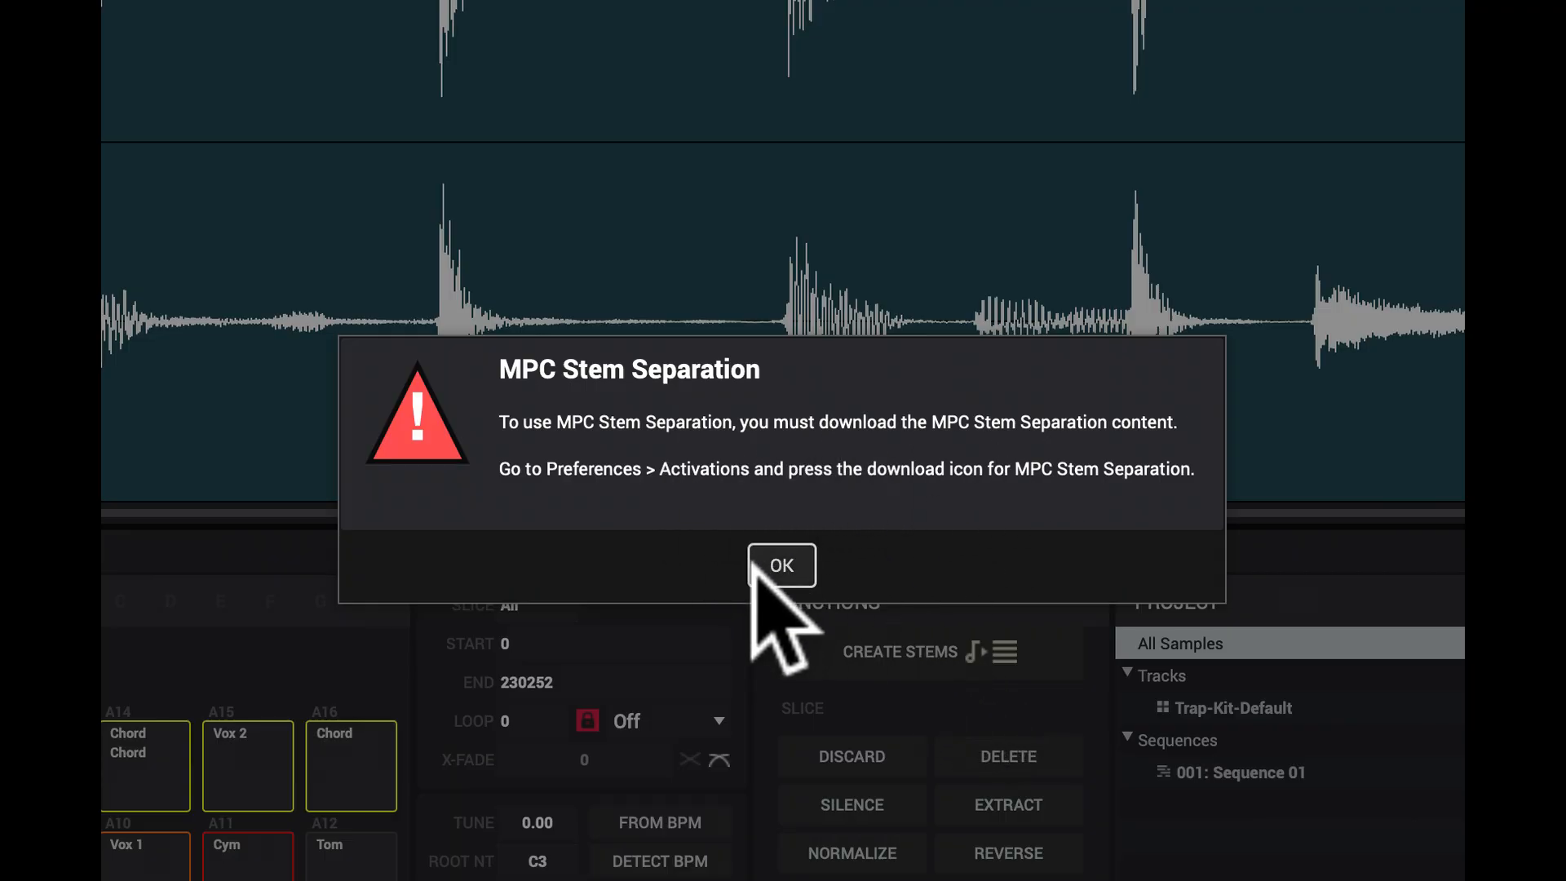
{"action": "left_click", "coordinate": [791, 568]}
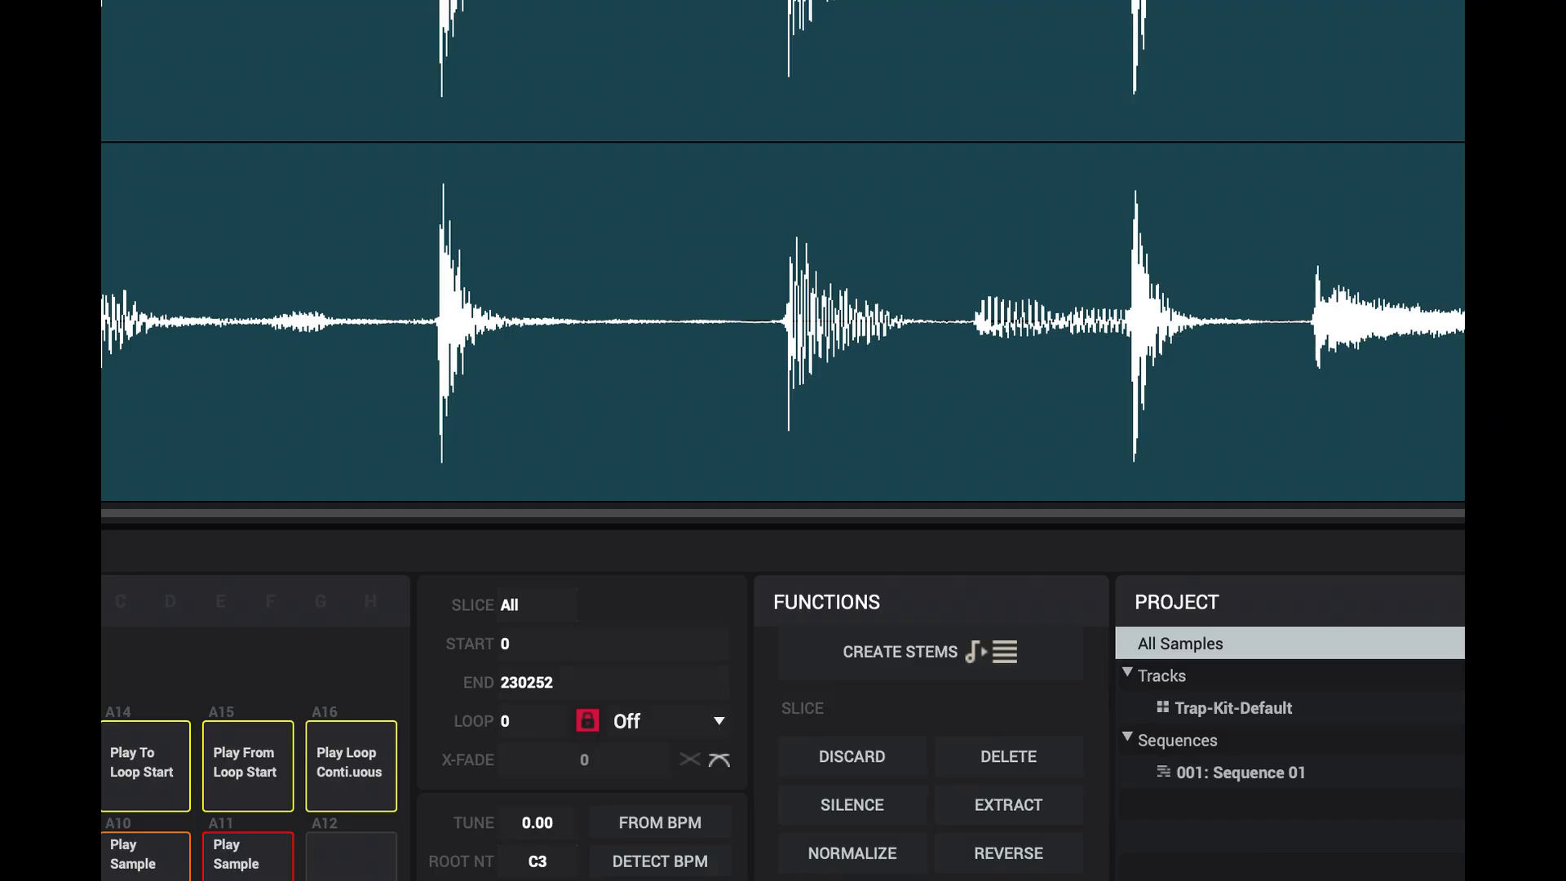
Step: Download the MPC Stem Separation content from the product activations in Preferences, and close Preferences
{"action": "key", "text": "super+comma"}
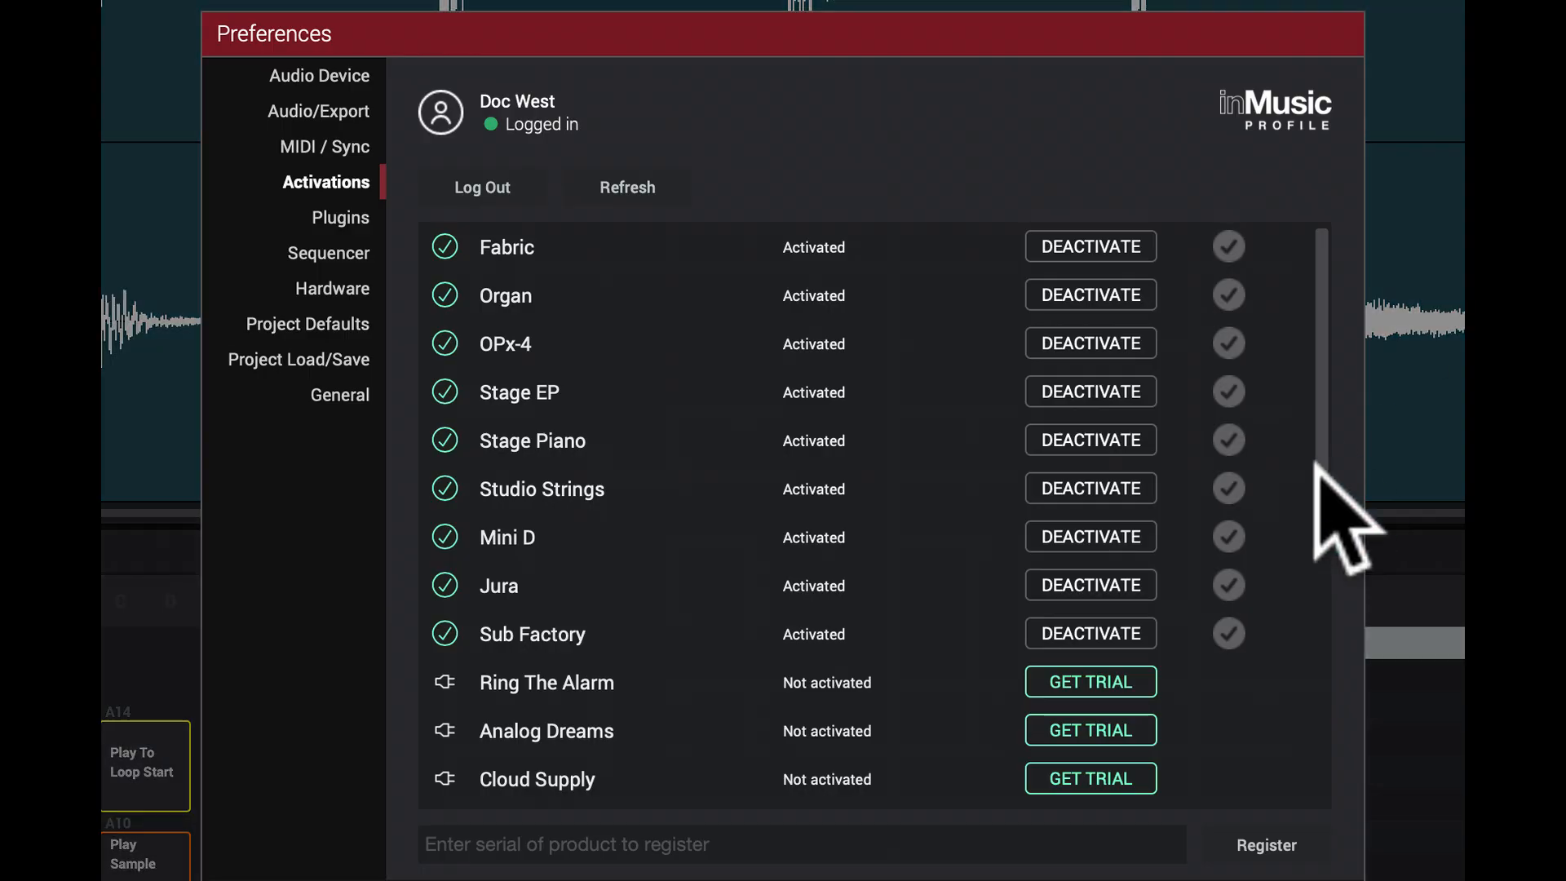
{"action": "scroll", "coordinate": [848, 525], "scroll_direction": "down", "scroll_amount": 3}
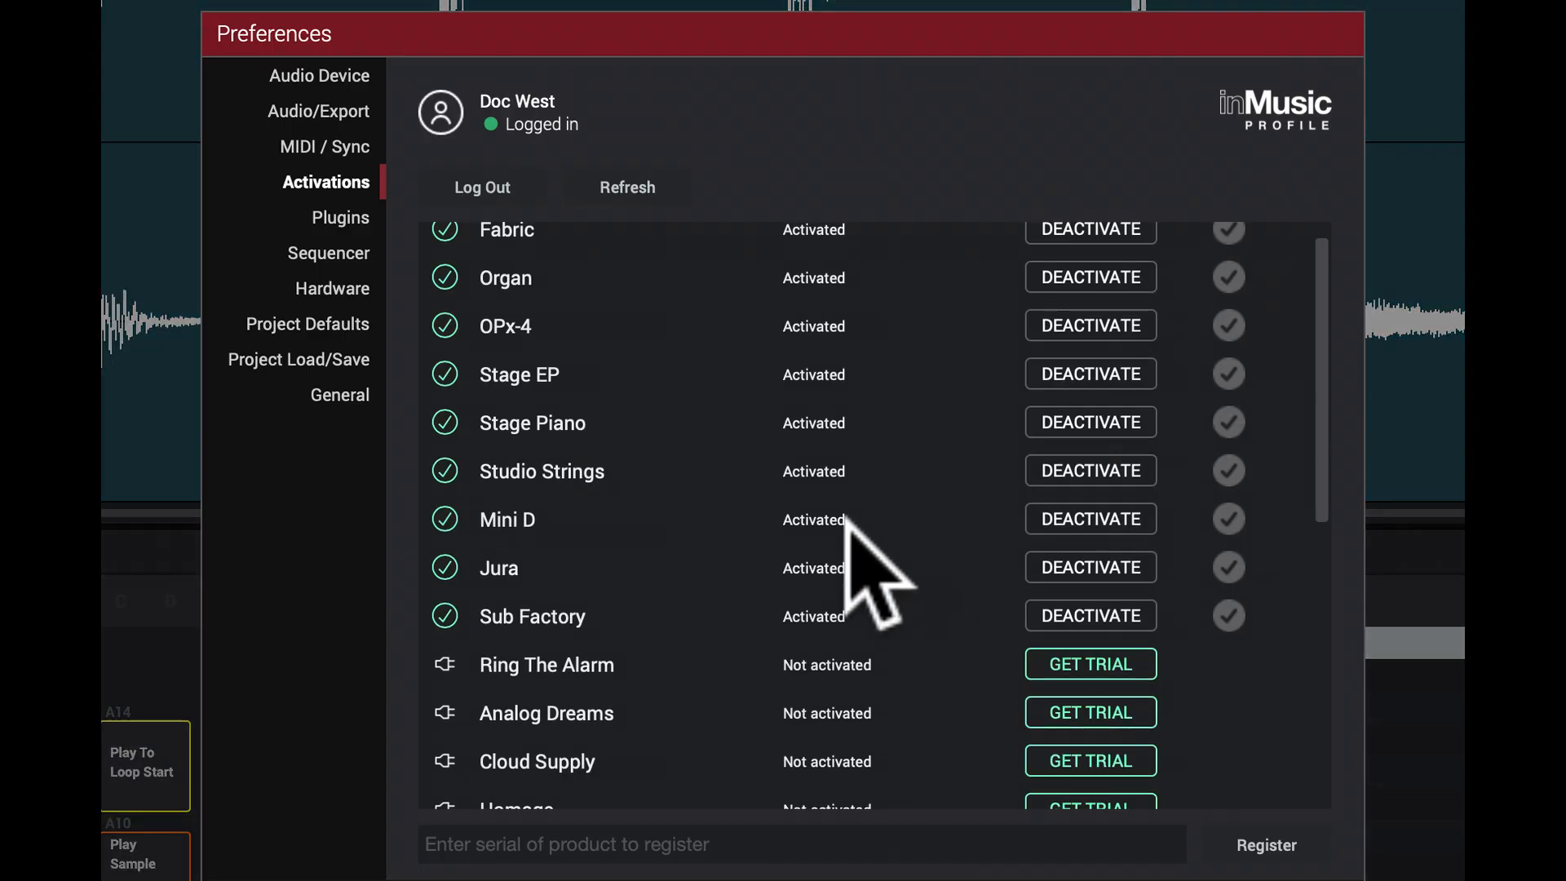
{"action": "scroll", "coordinate": [848, 524], "scroll_direction": "down", "scroll_amount": 5}
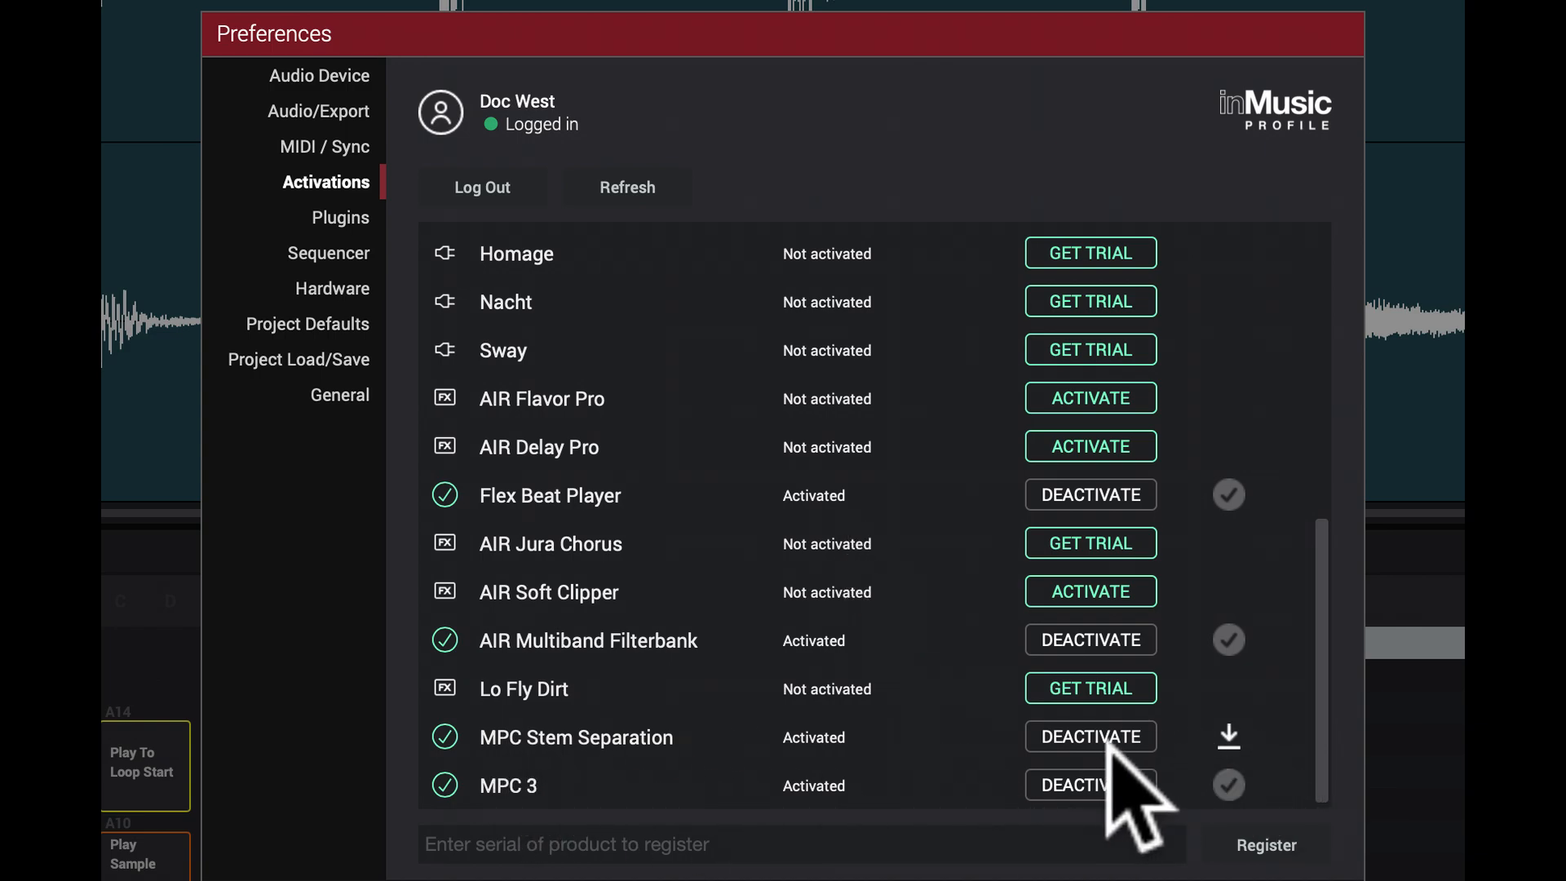
{"action": "left_click", "coordinate": [1228, 734]}
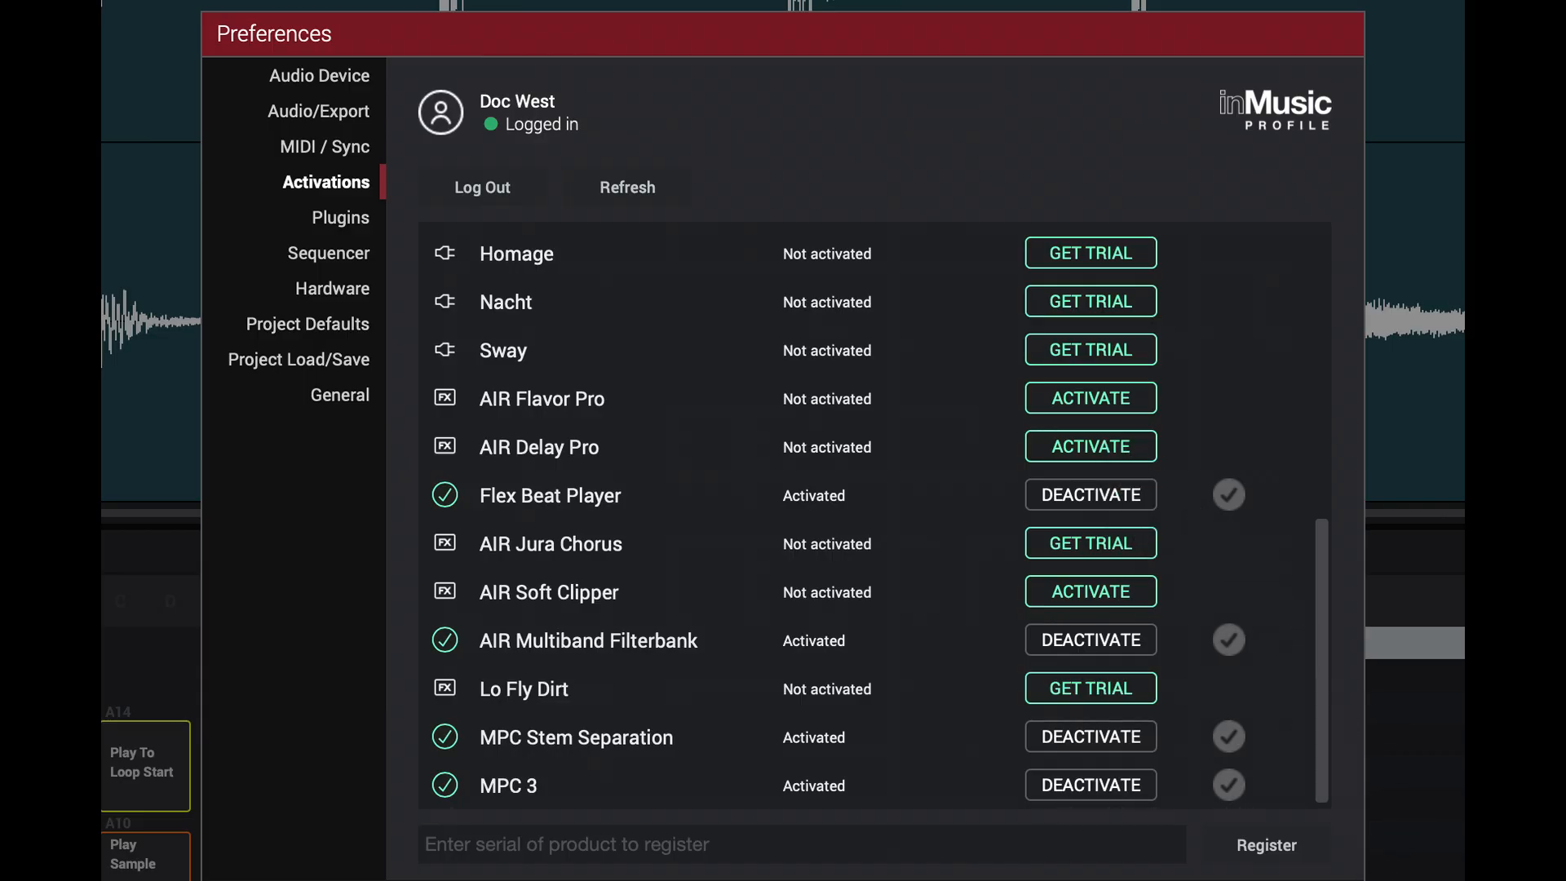
{"action": "left_click", "coordinate": [1314, 880]}
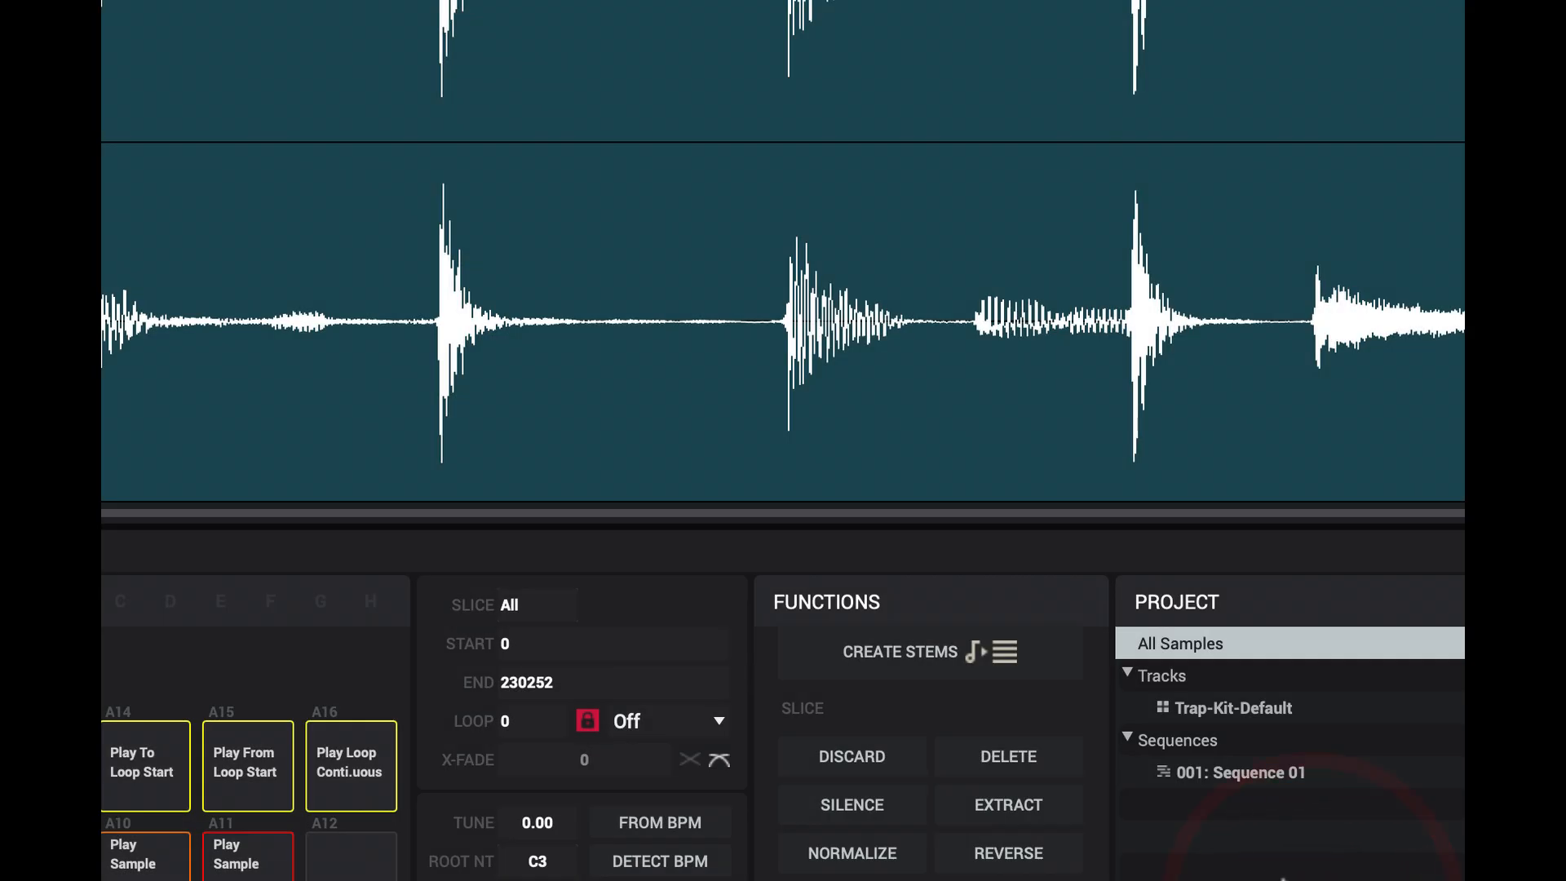
Step: Create vocals, bass, drums and other stems from the trimmed JB BEAT sample, assigned to pad B02 of Trap-Kit-Default
{"action": "left_click", "coordinate": [934, 646]}
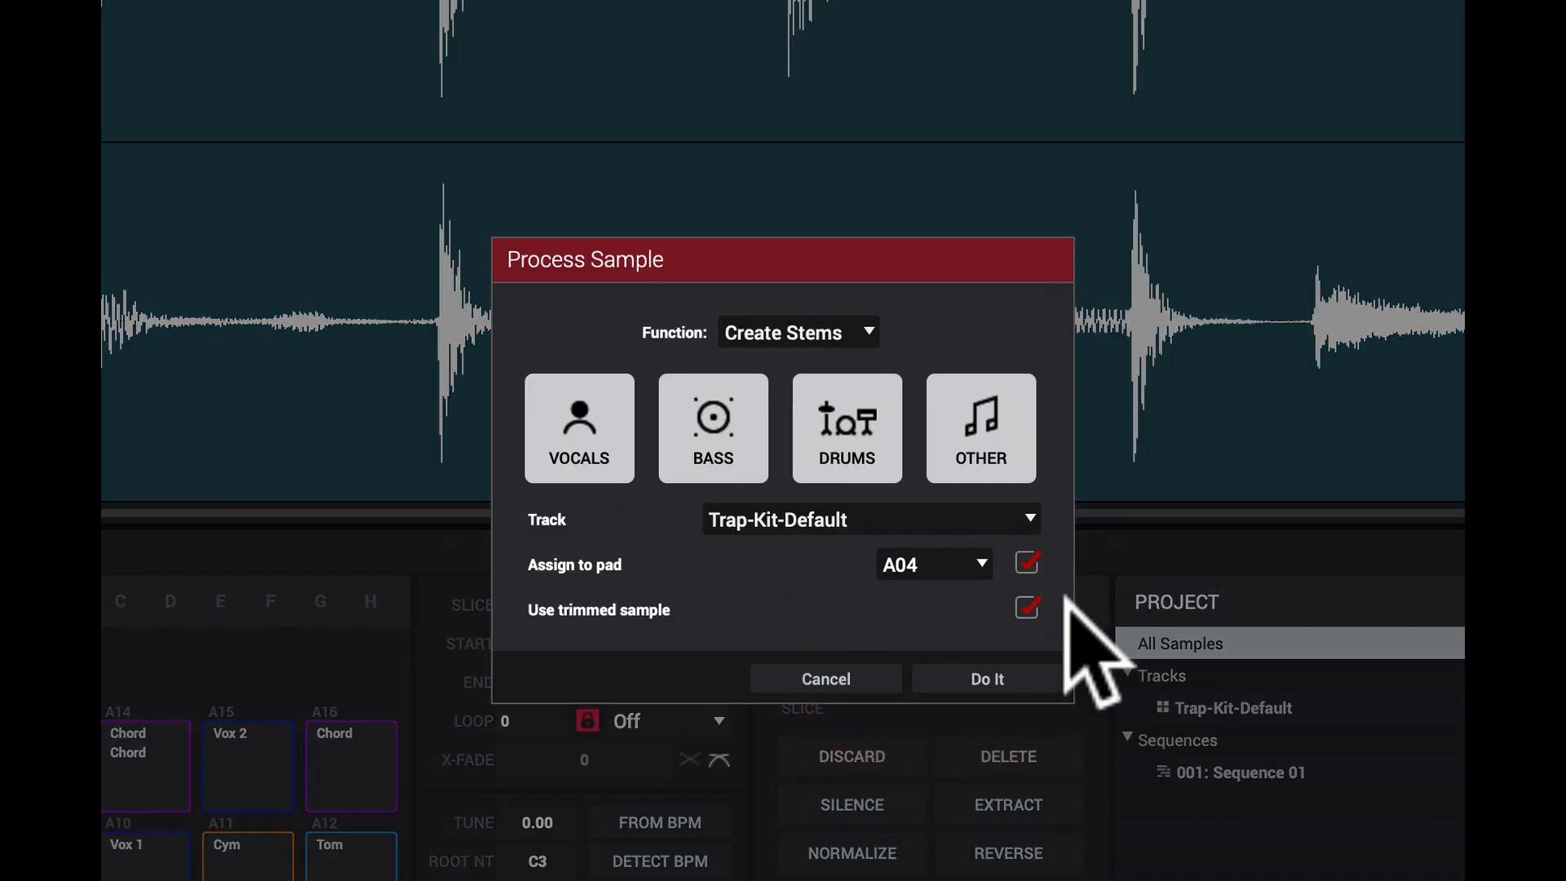
{"action": "left_click", "coordinate": [983, 558]}
{"action": "mouse_move", "coordinate": [950, 633]}
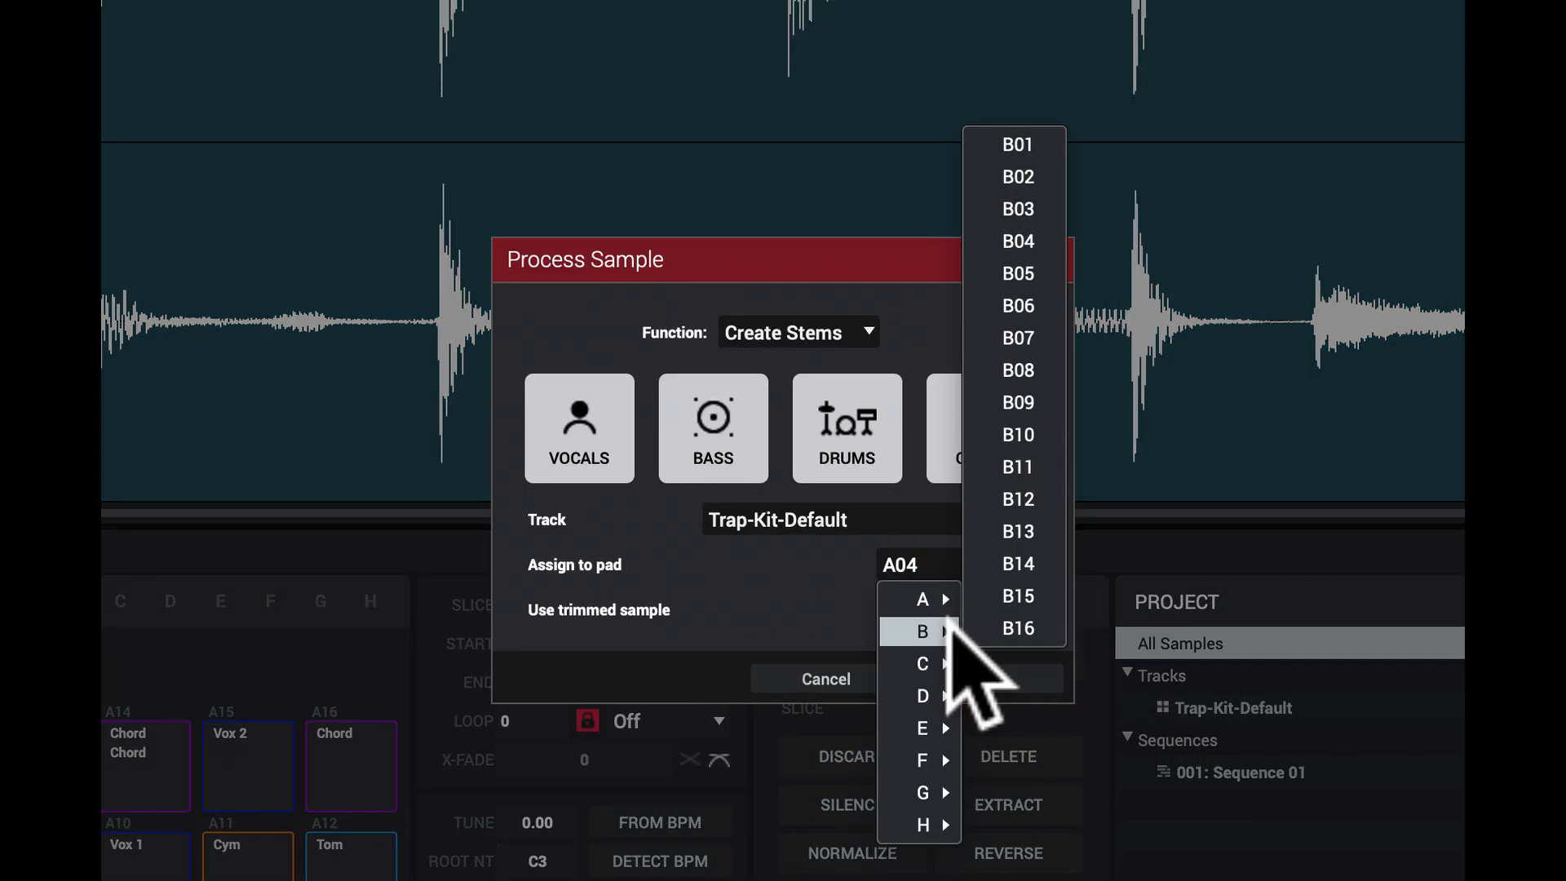
{"action": "left_click", "coordinate": [1052, 175]}
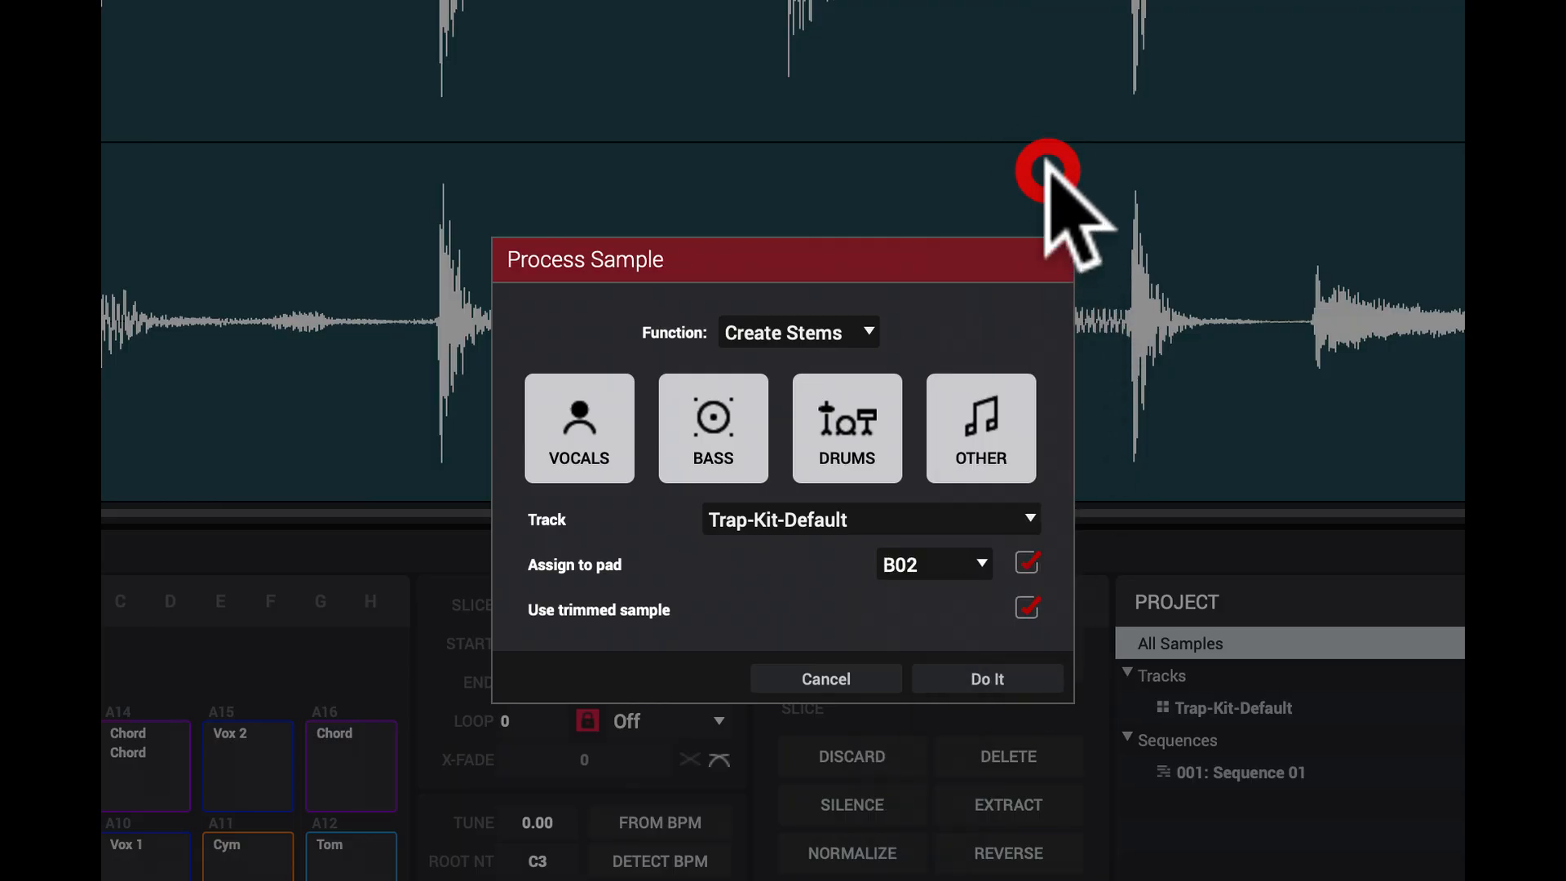
{"action": "left_click", "coordinate": [987, 679]}
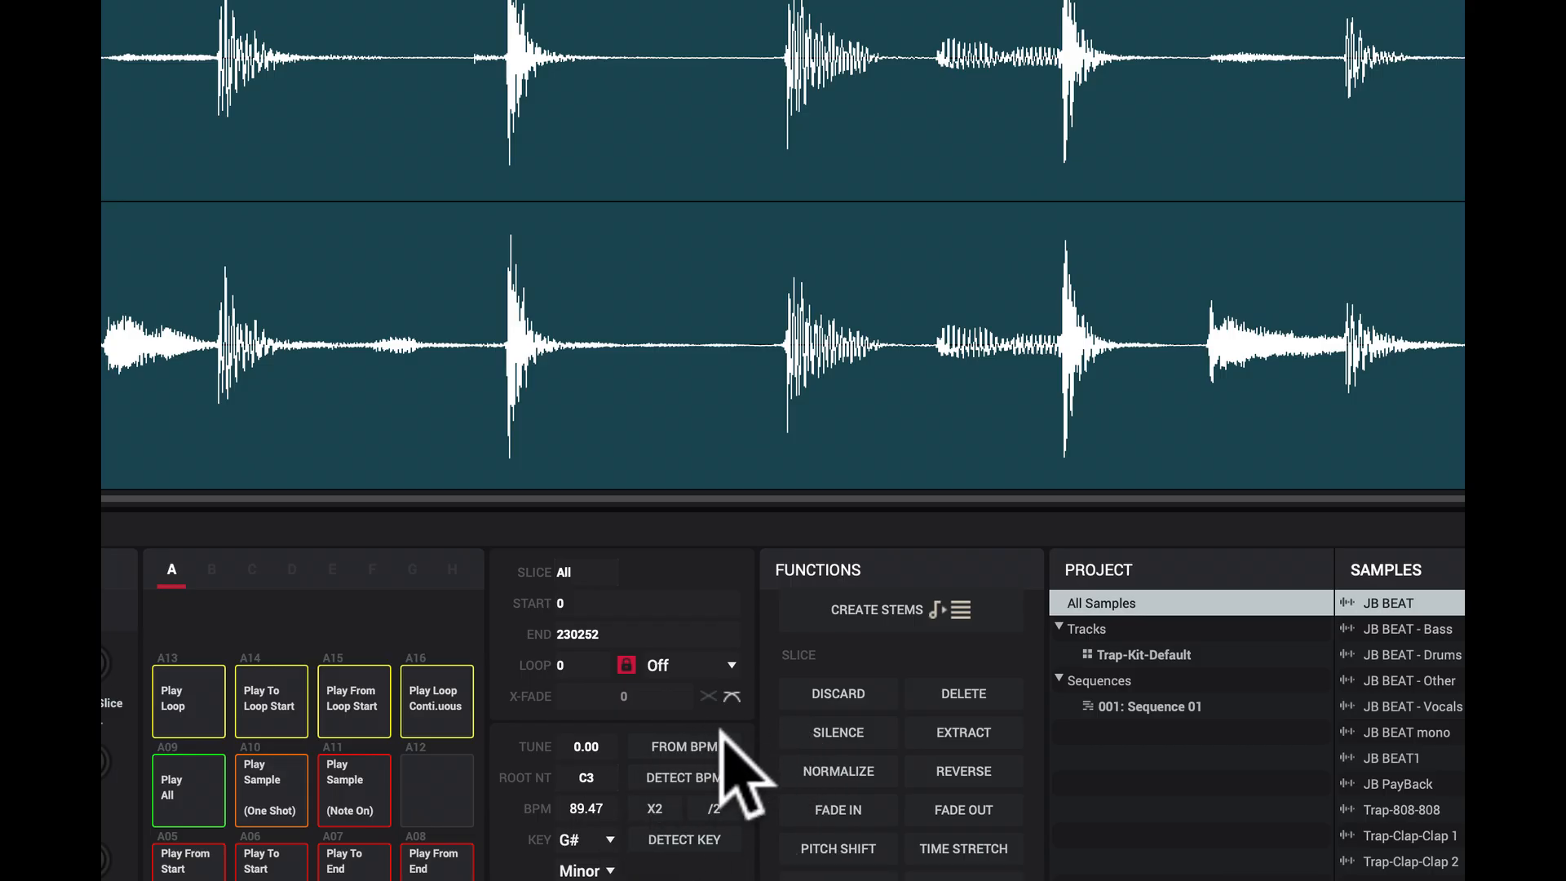
Step: Try tuning JB BEAT from BPM and detecting its BPM and key
{"action": "left_click", "coordinate": [684, 747]}
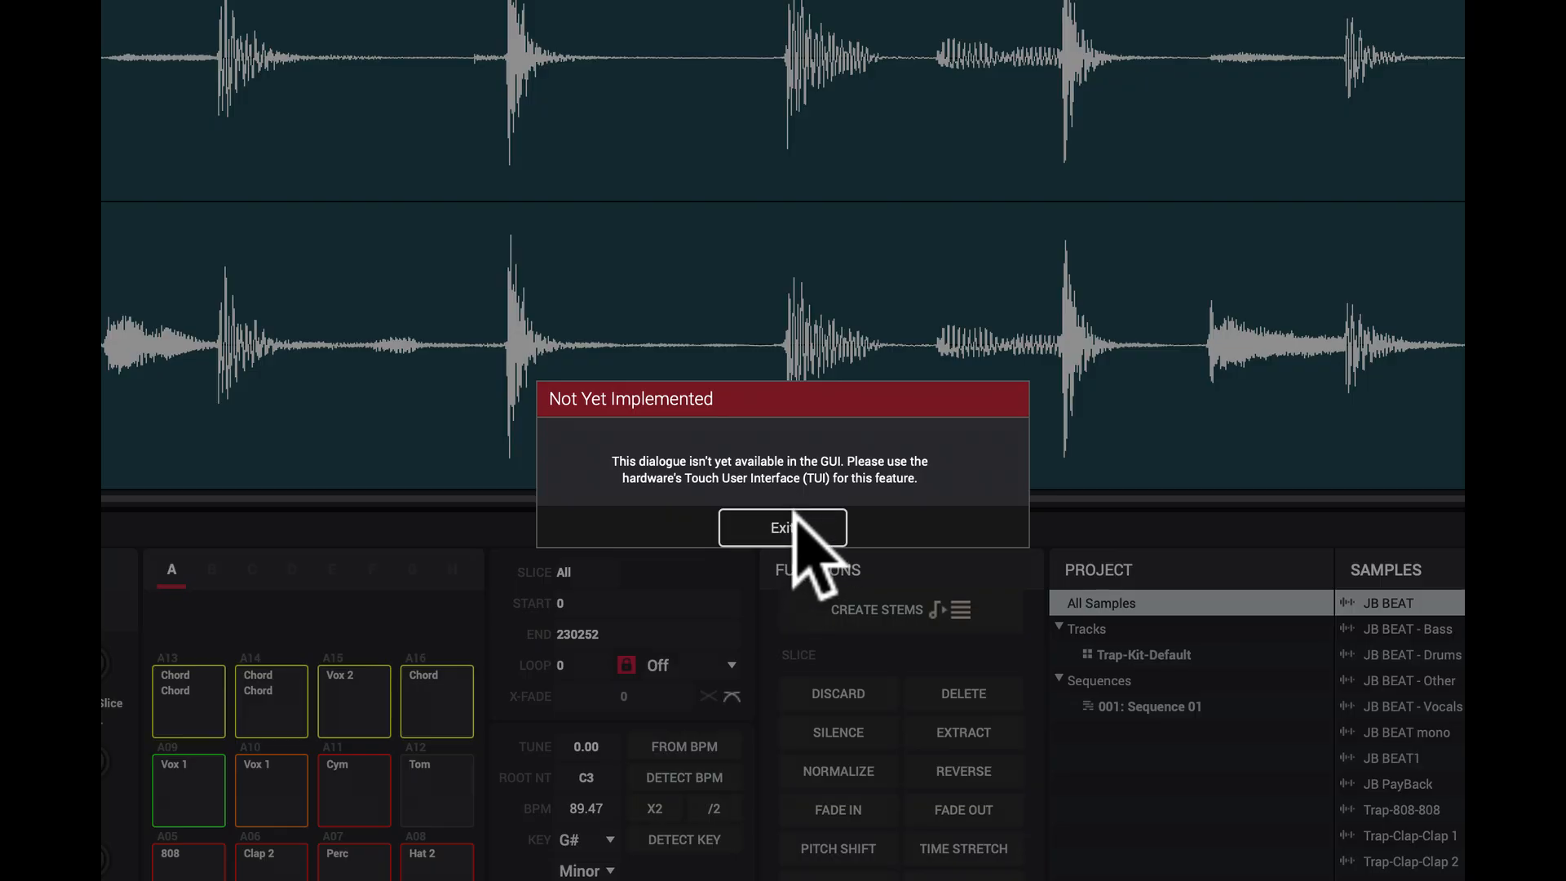
{"action": "left_click", "coordinate": [788, 522]}
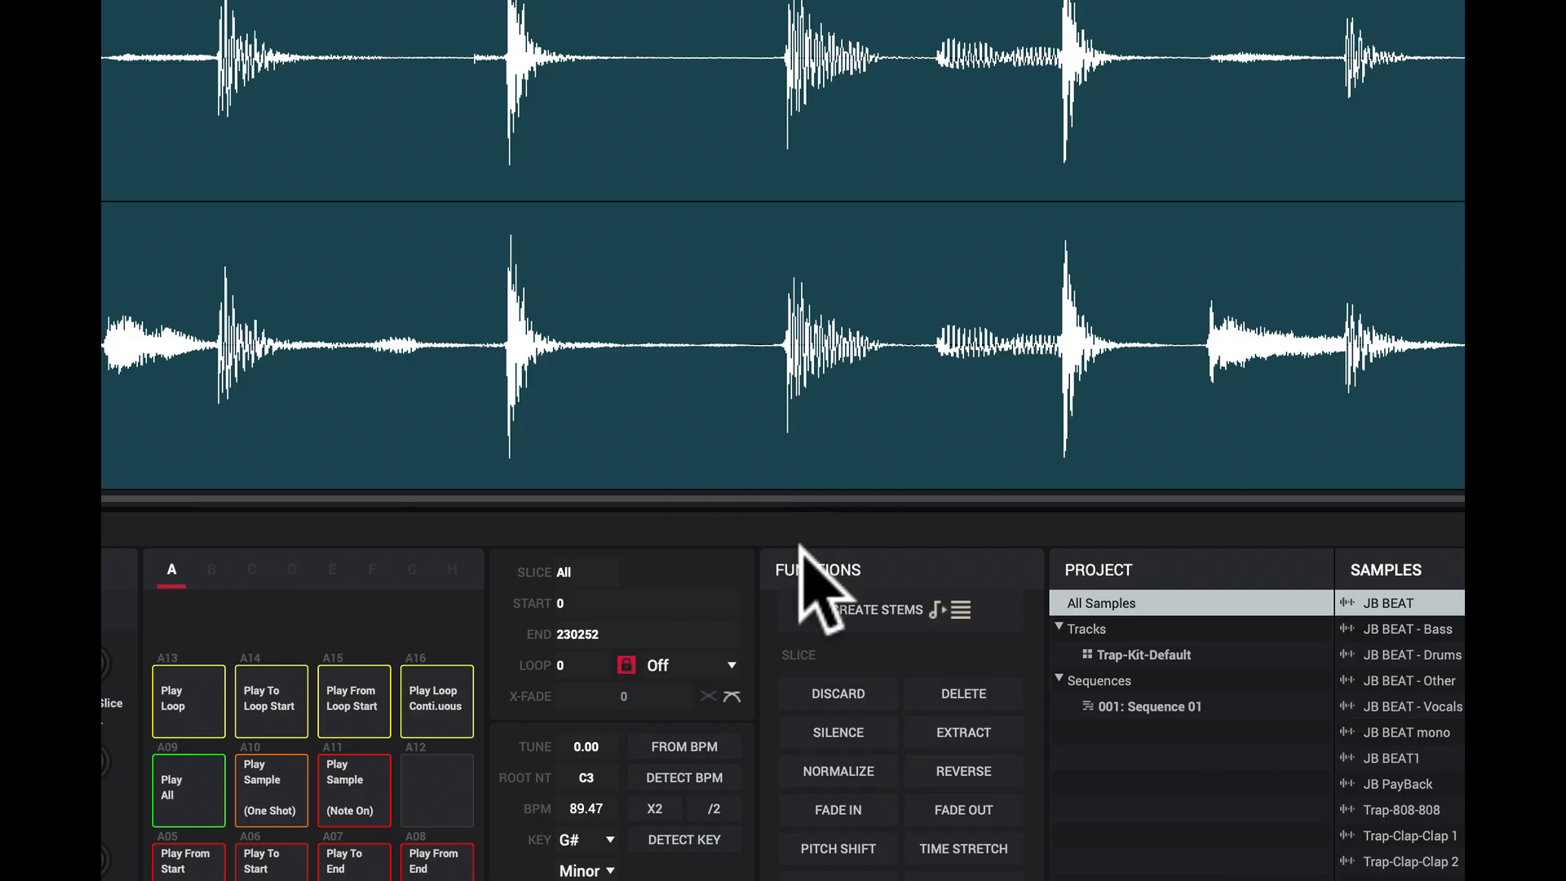
{"action": "left_click", "coordinate": [680, 776]}
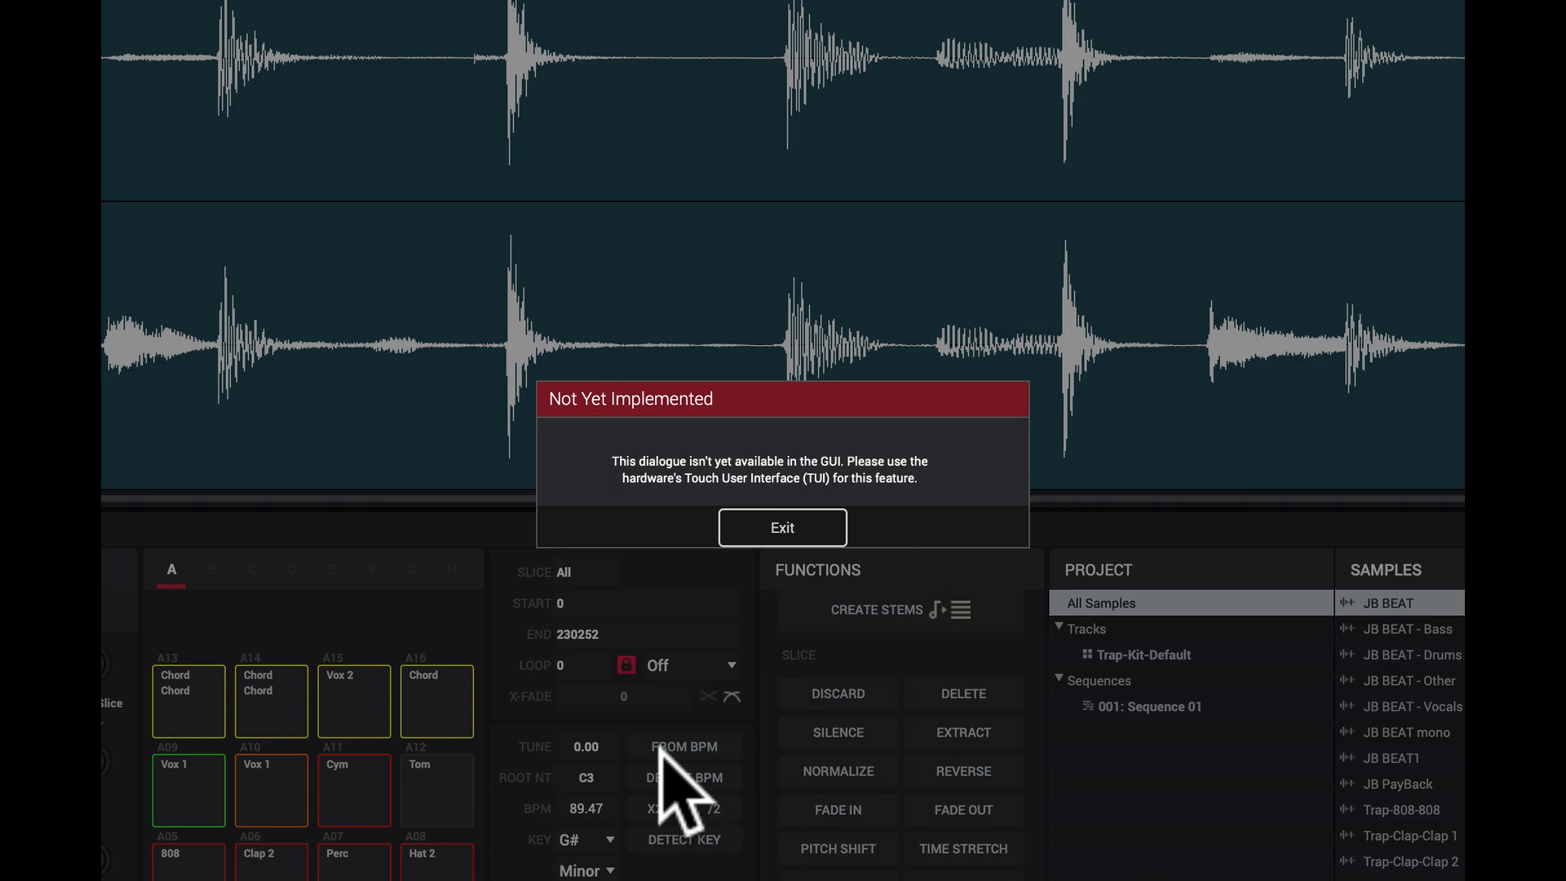
{"action": "left_click", "coordinate": [785, 529]}
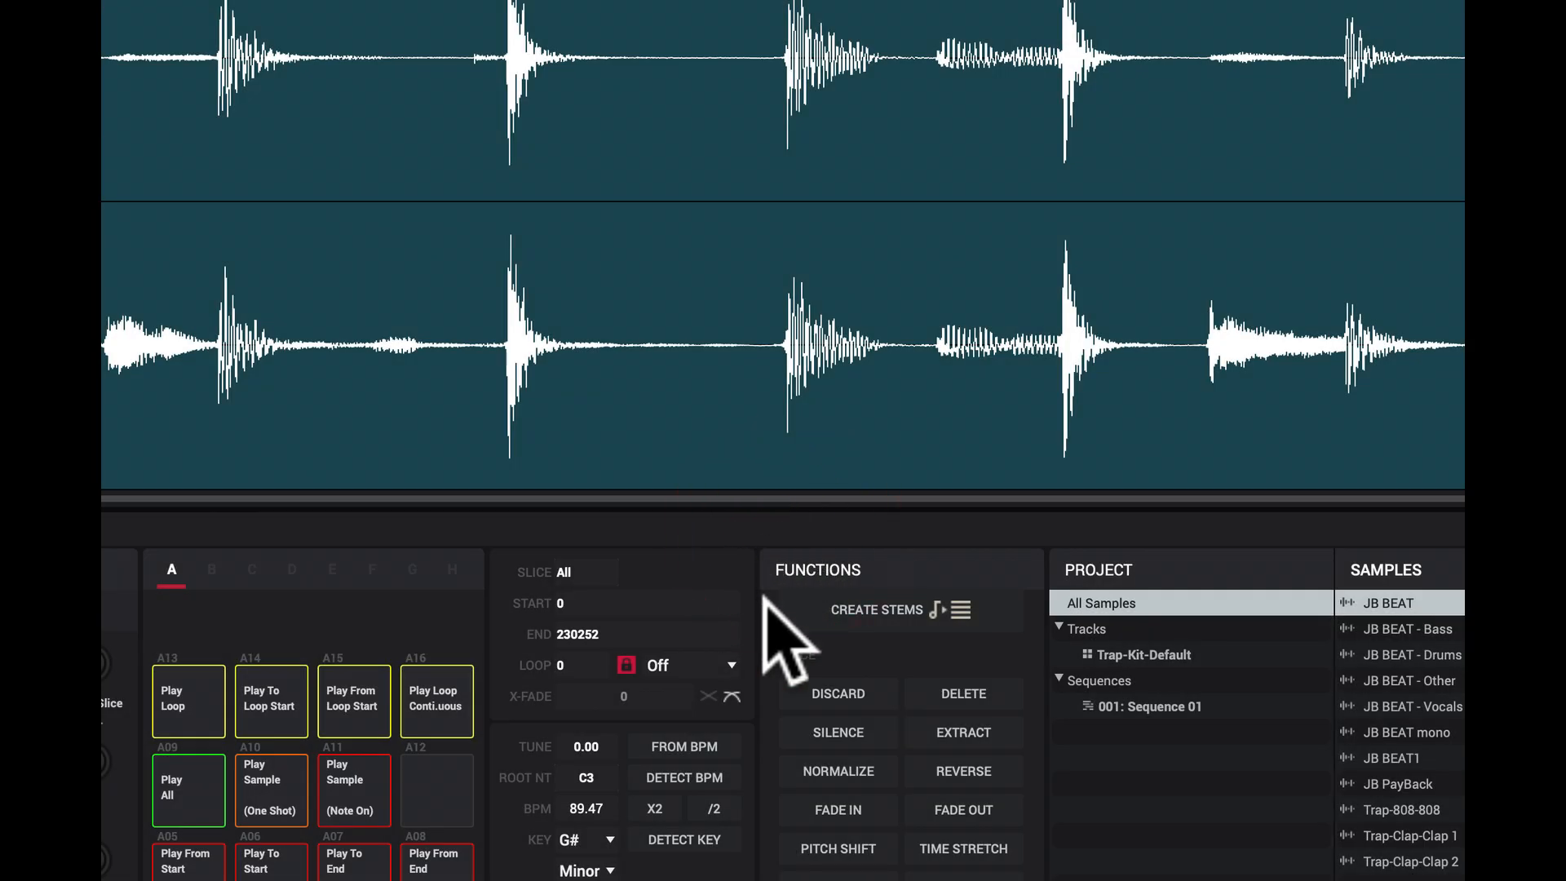
{"action": "left_click", "coordinate": [703, 830]}
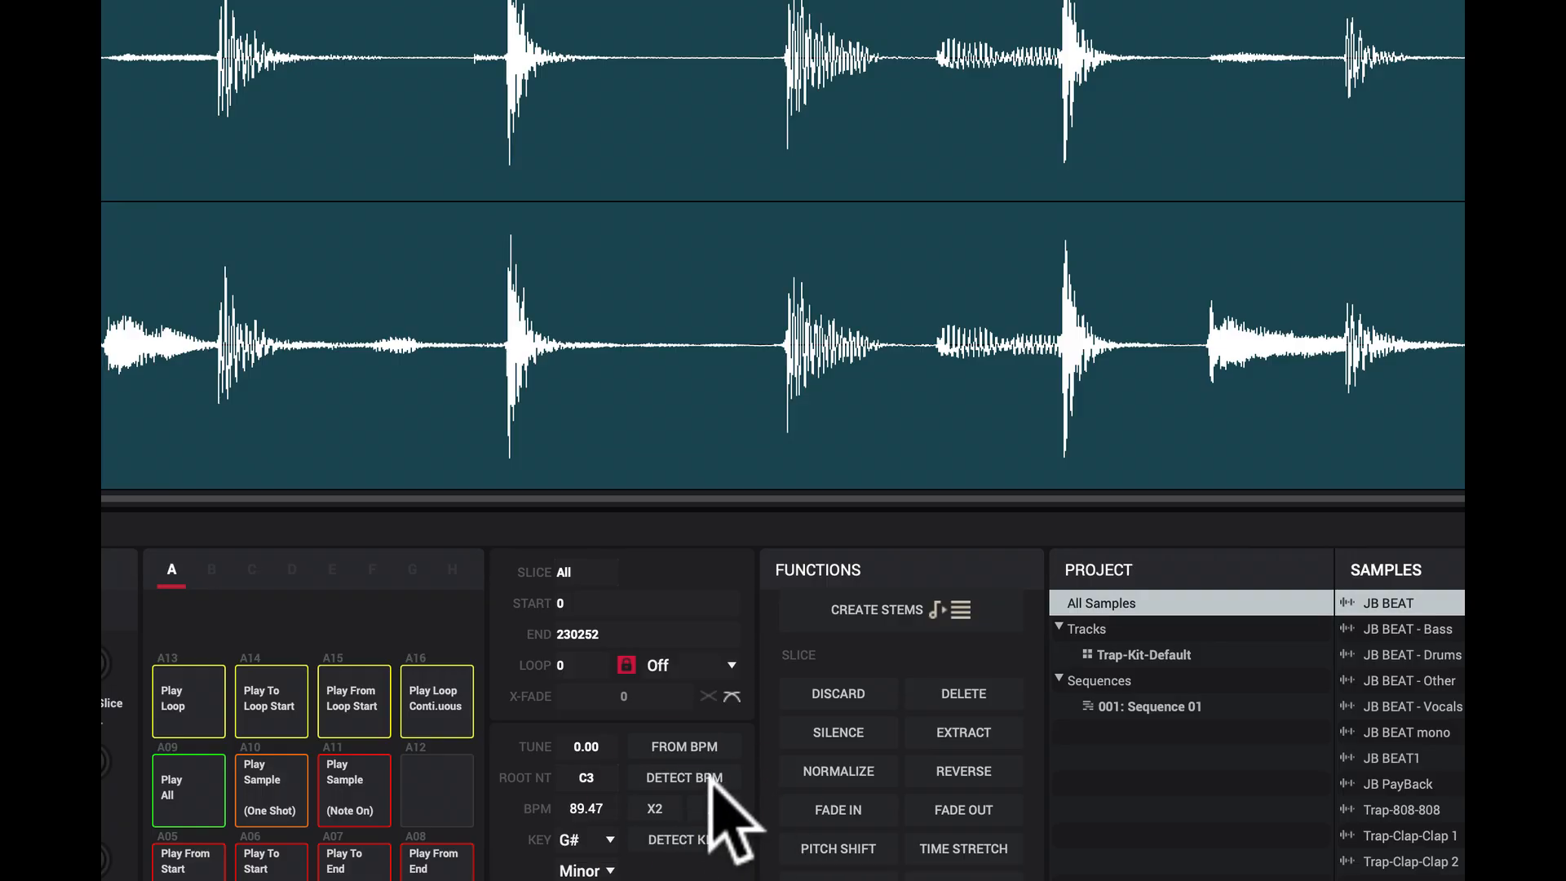
Step: Try the alternative X-Fade curve, restore the original one, and try continuous loop playback with looping off
{"action": "left_click", "coordinate": [709, 695]}
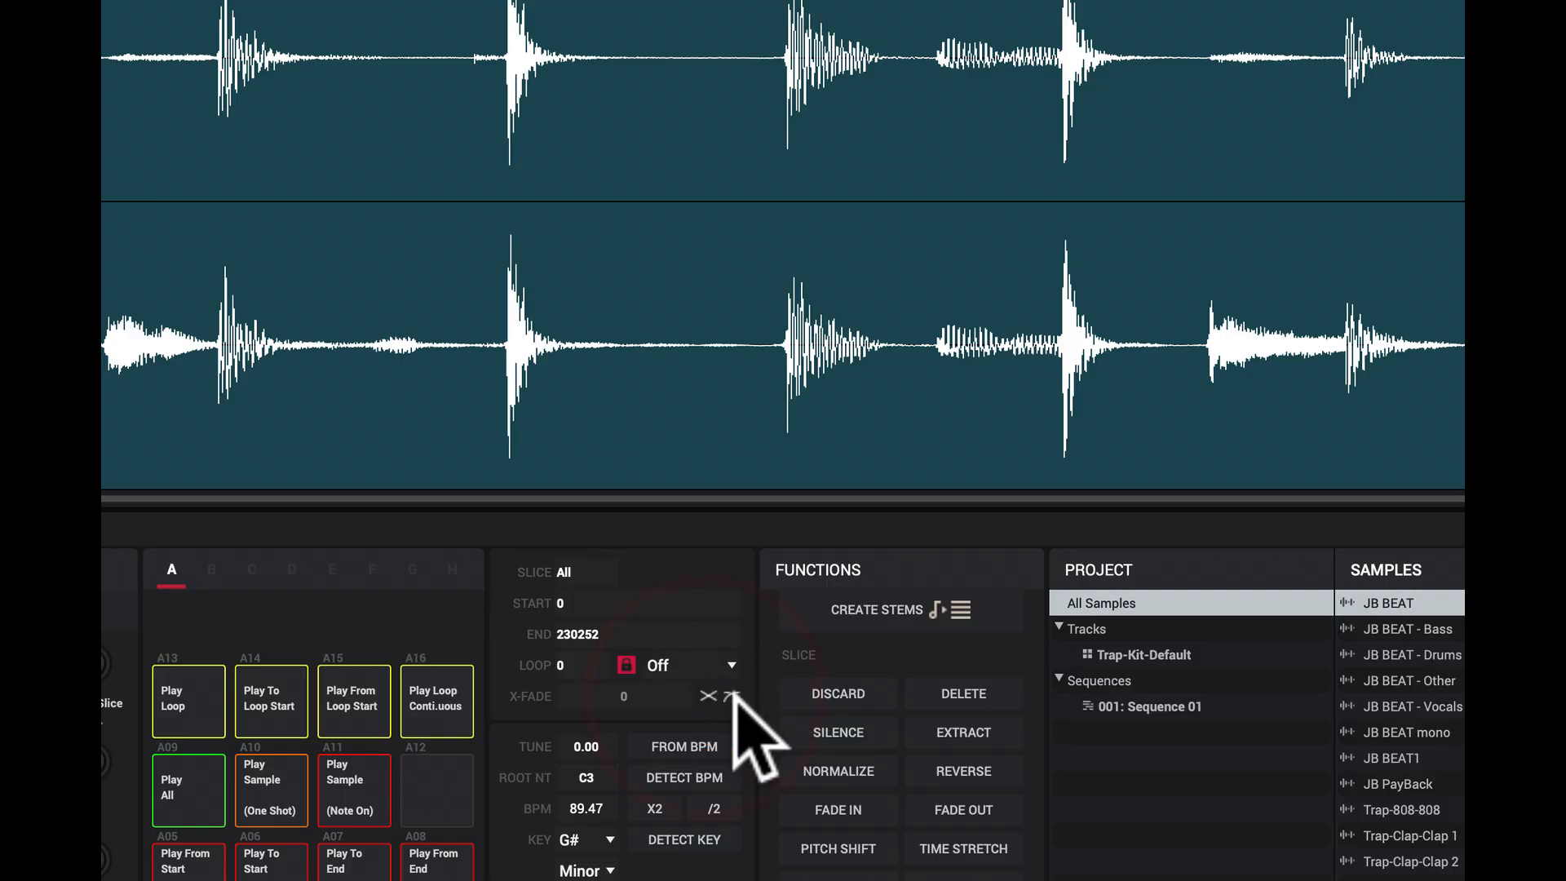
{"action": "left_click", "coordinate": [731, 695]}
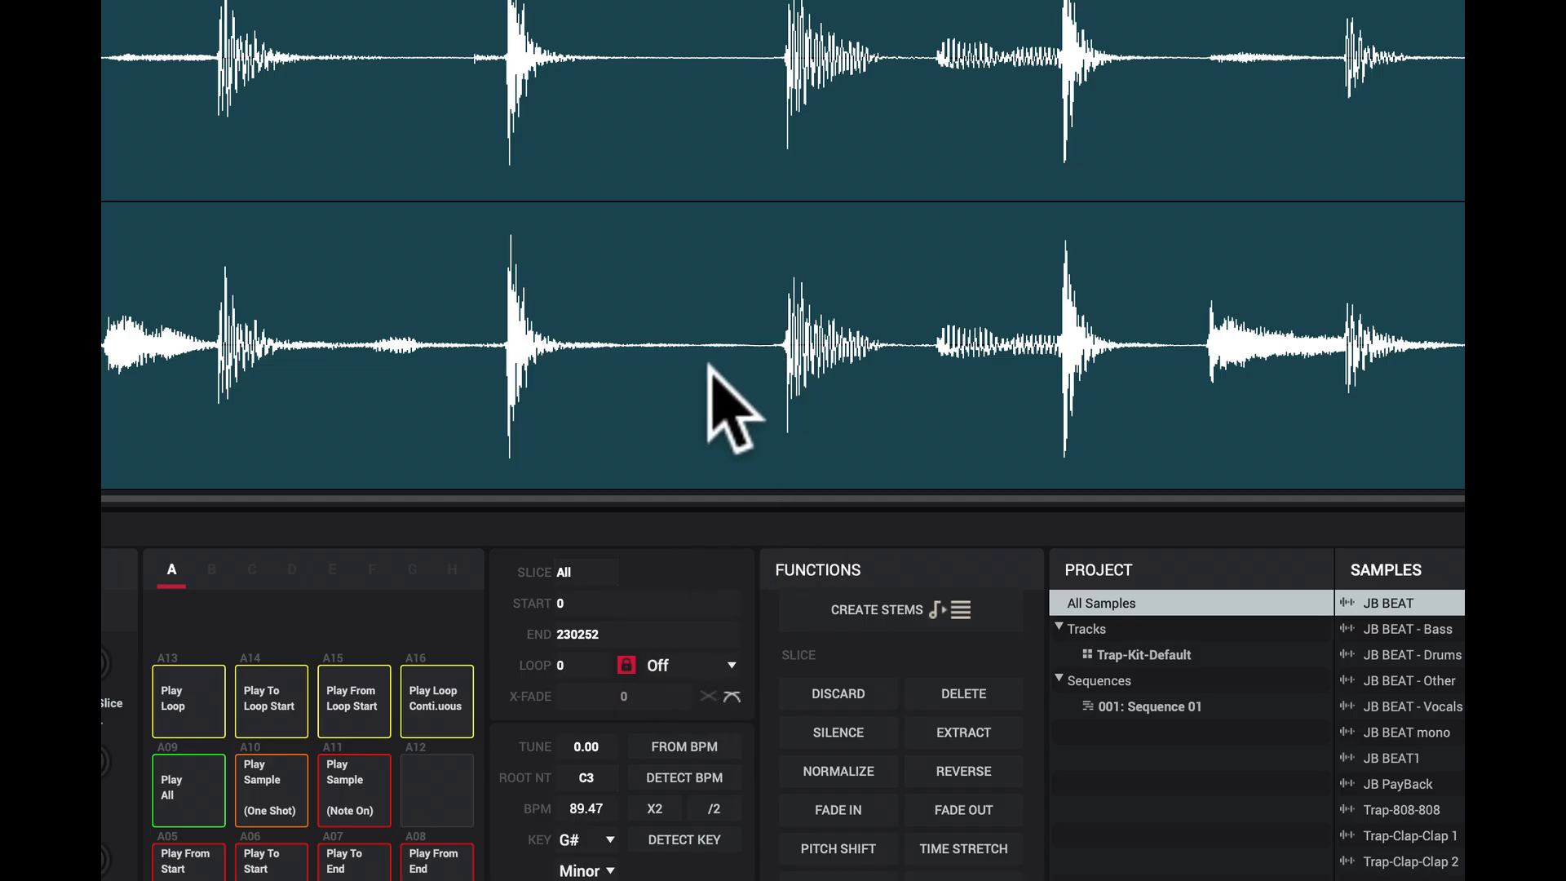
{"action": "left_click", "coordinate": [450, 691]}
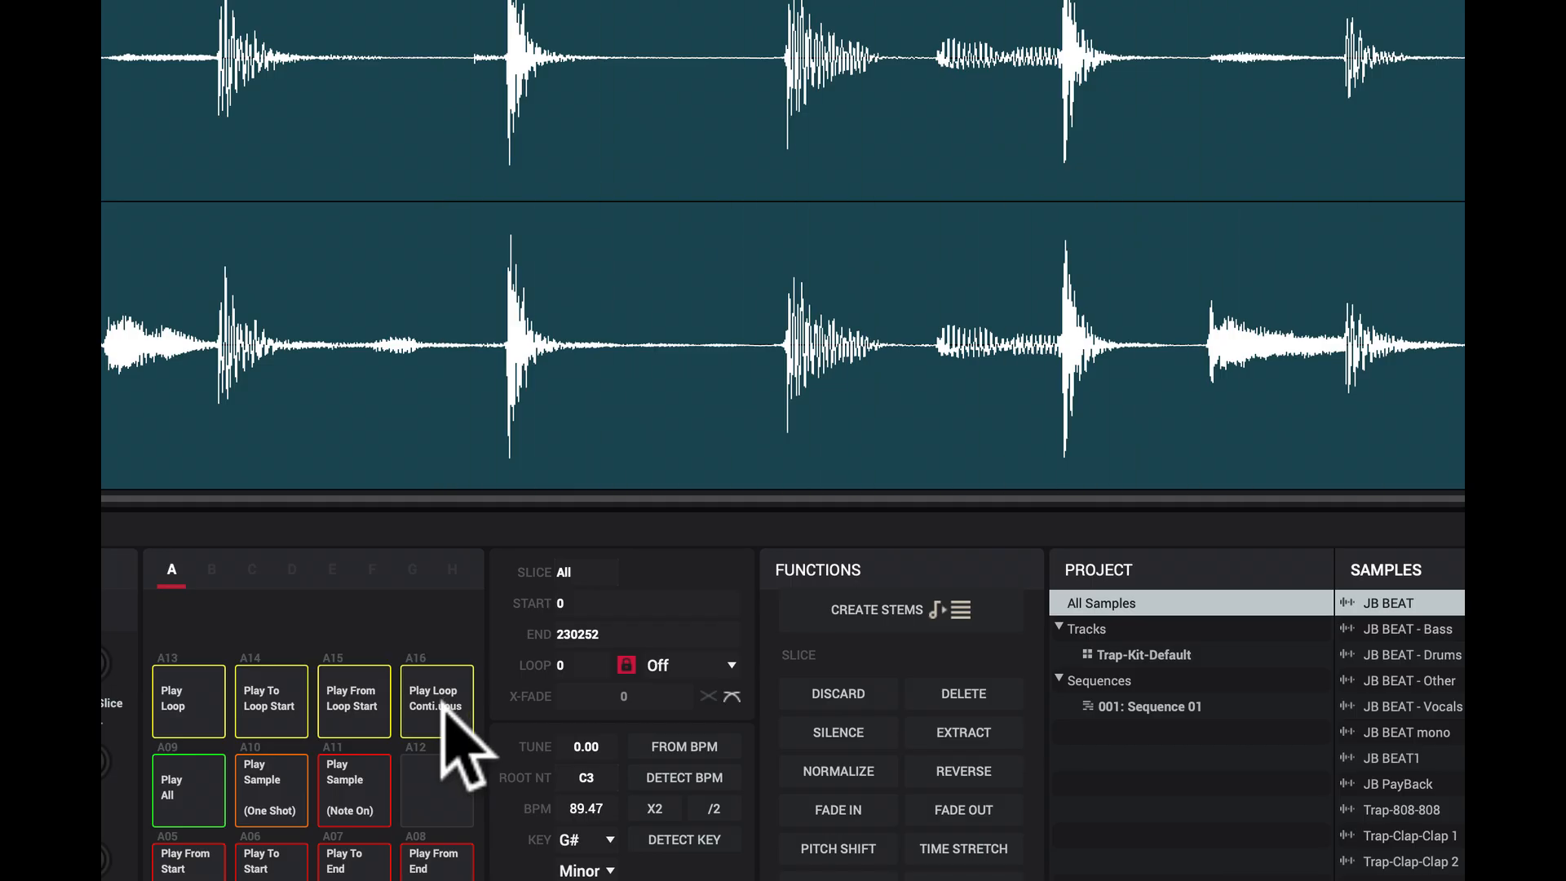
{"action": "left_click", "coordinate": [443, 700]}
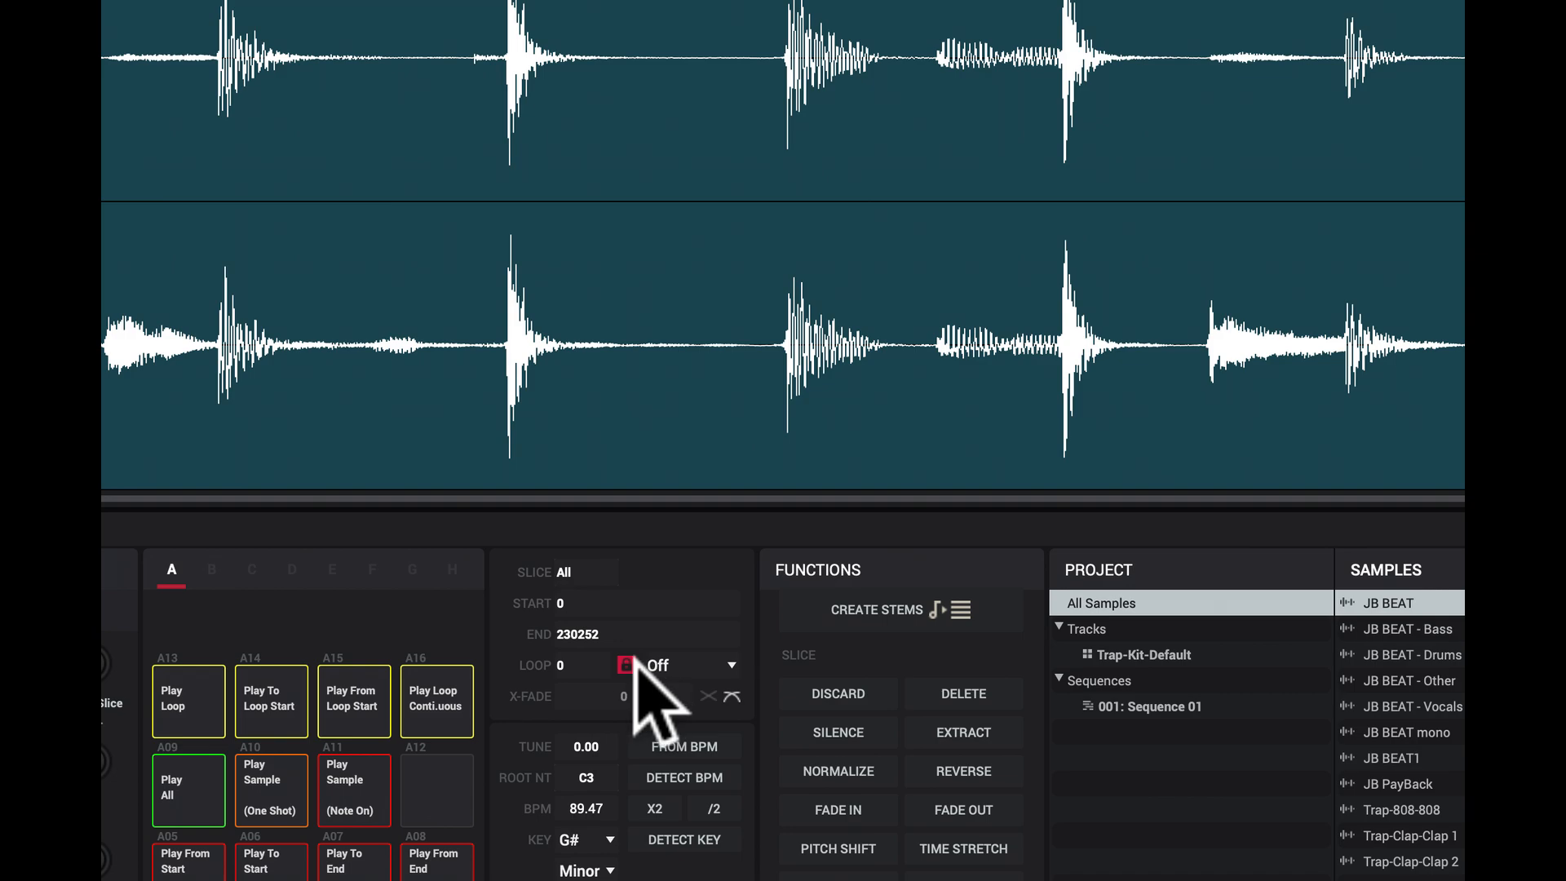
Step: Set the loop mode of JB BEAT to Fwd and audition it as a continuous loop
{"action": "left_click", "coordinate": [731, 665]}
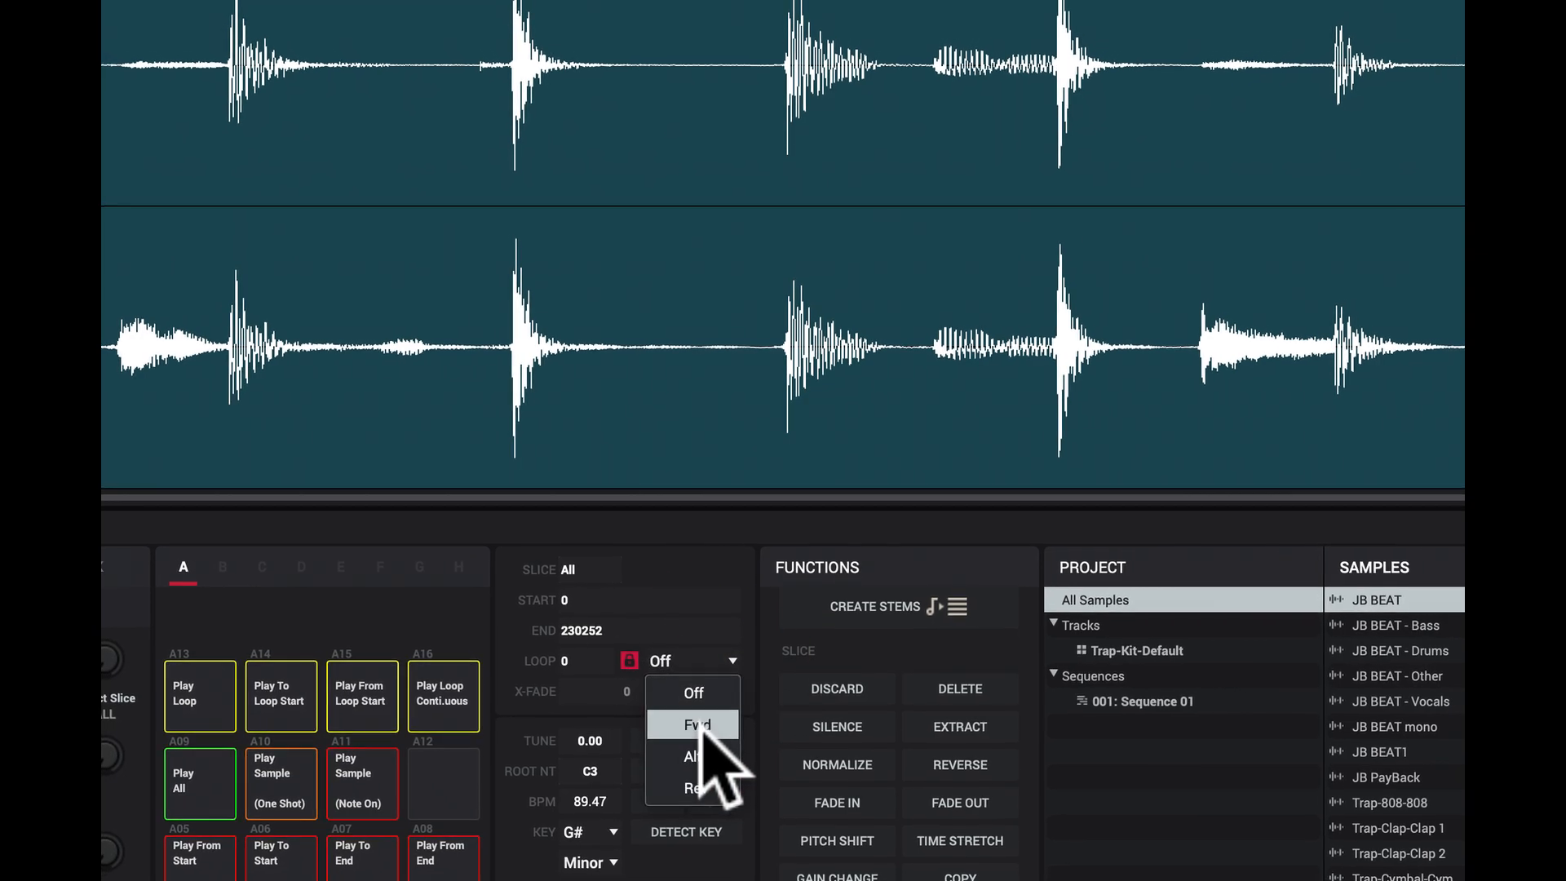
{"action": "left_click", "coordinate": [695, 730]}
{"action": "left_click", "coordinate": [472, 686]}
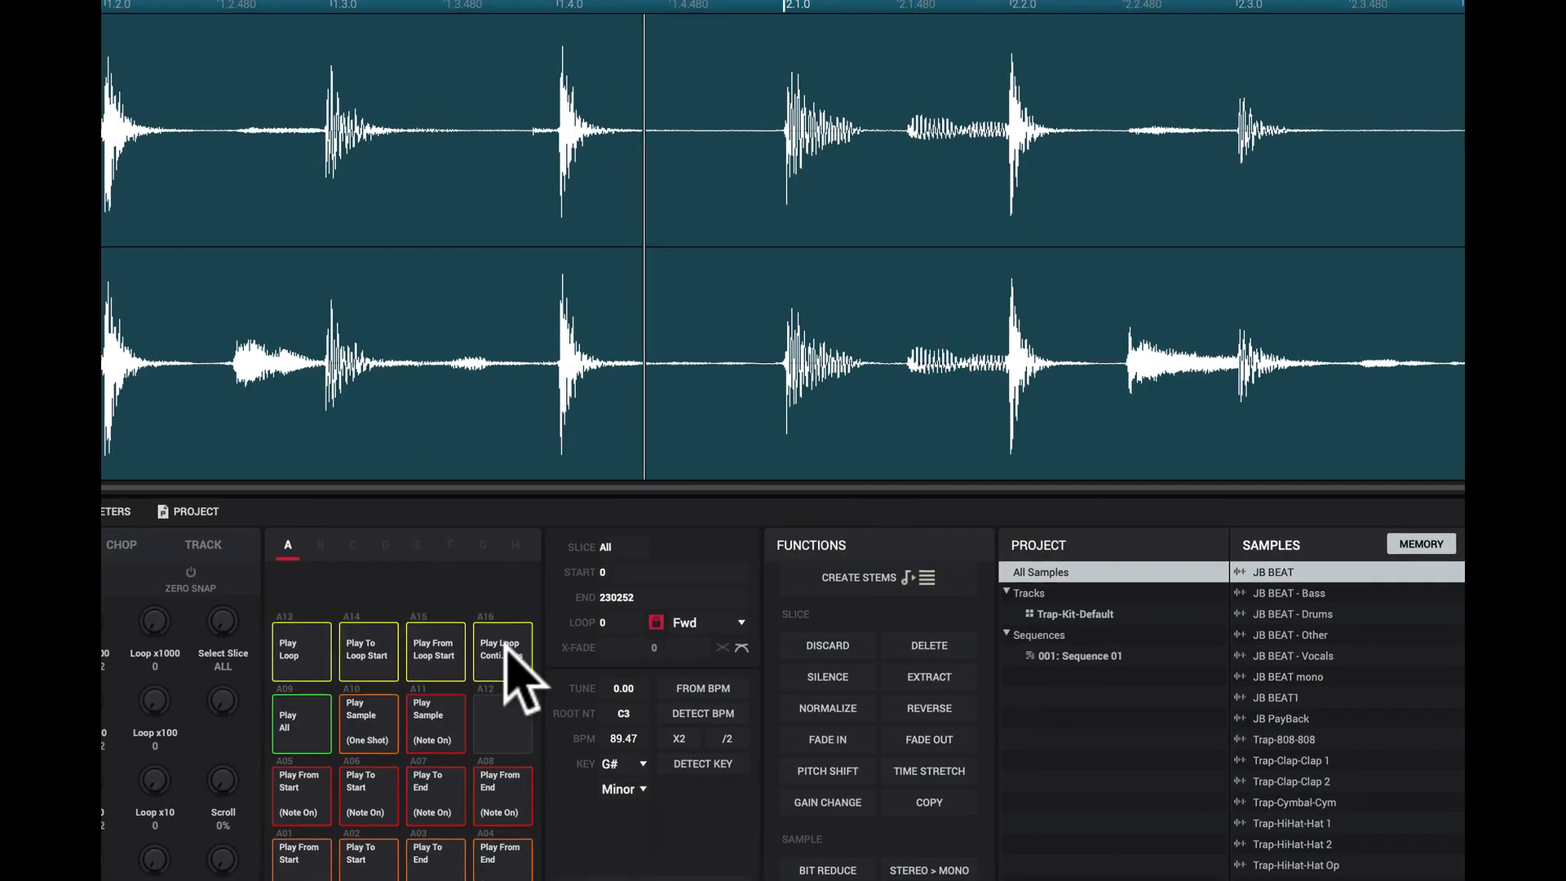
Step: Switch the loop mode of JB BEAT to Alt and audition the continuous loop
{"action": "left_click", "coordinate": [742, 615]}
{"action": "left_click", "coordinate": [717, 677]}
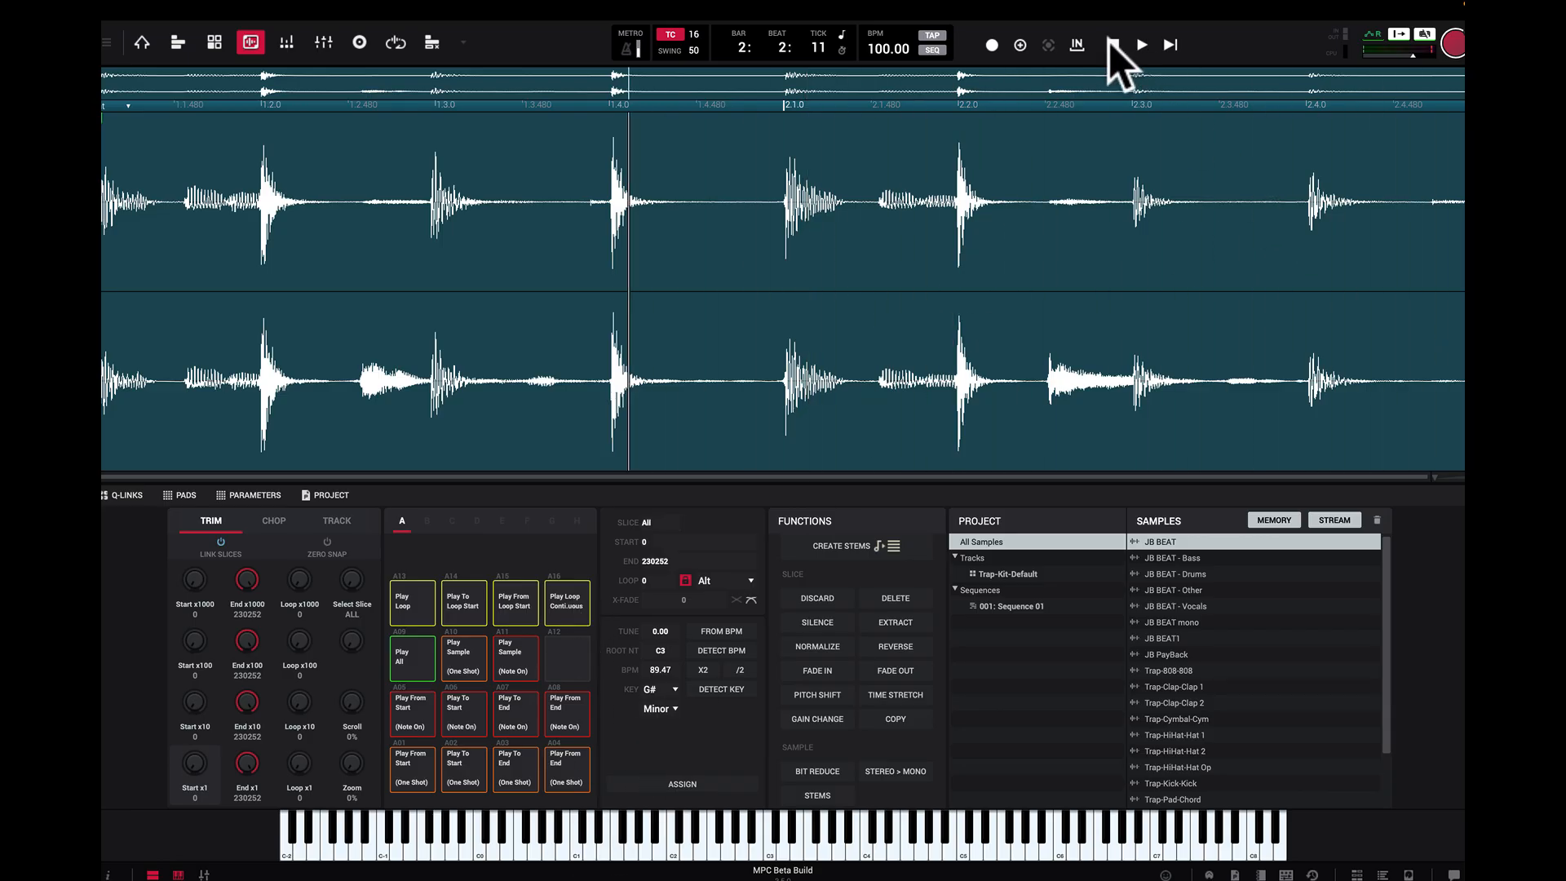
{"action": "left_click", "coordinate": [566, 614]}
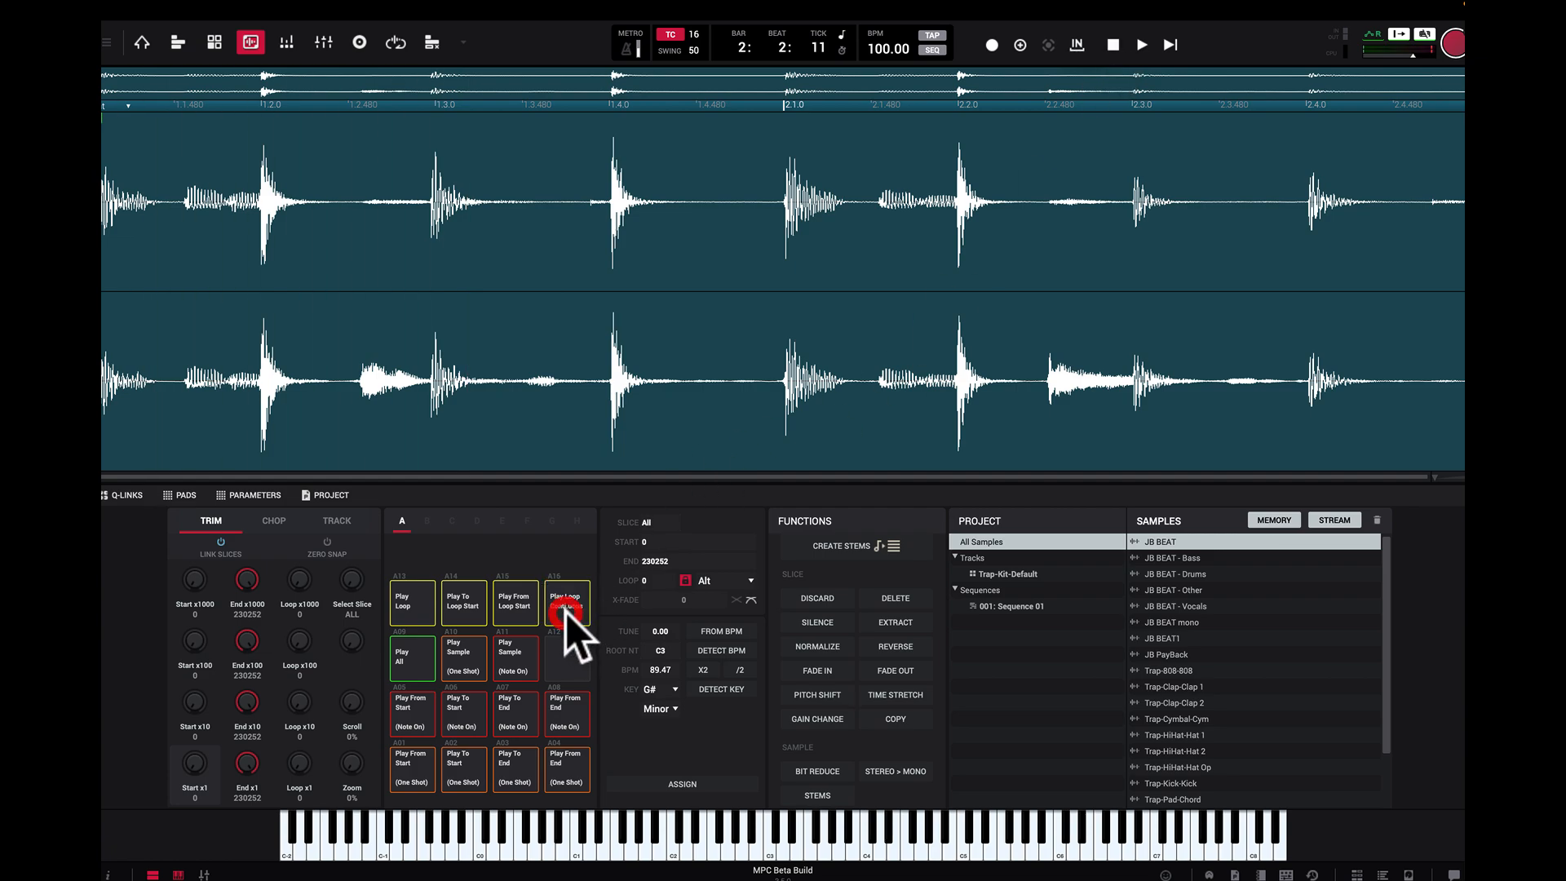
Step: Change the loop mode of JB BEAT to Rev and audition the continuous loop
{"action": "left_click", "coordinate": [754, 579]}
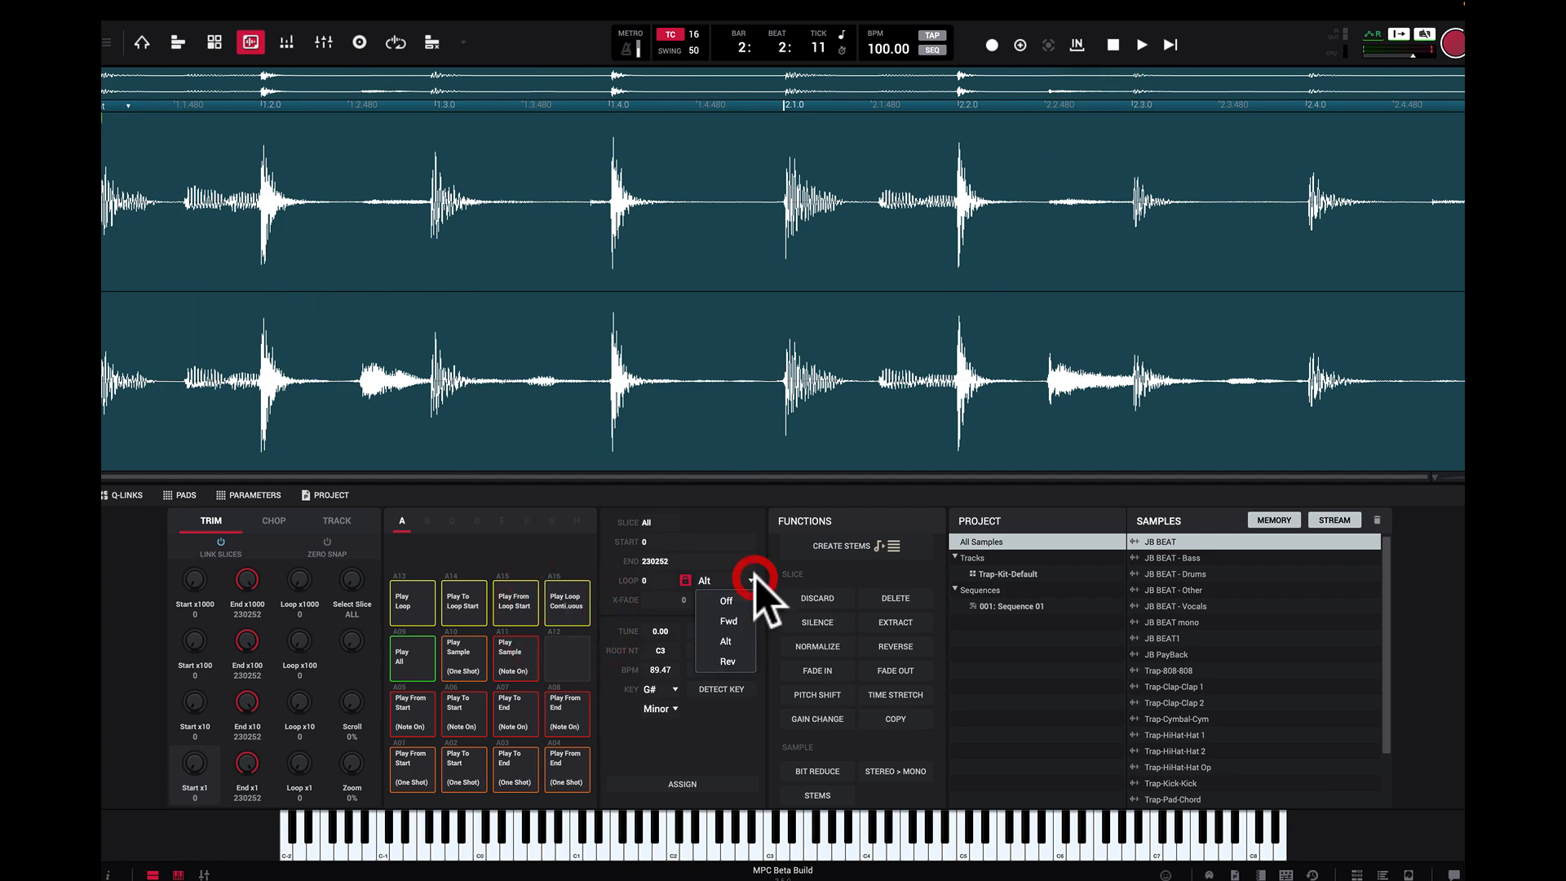
{"action": "left_click", "coordinate": [749, 659]}
{"action": "left_click", "coordinate": [576, 609]}
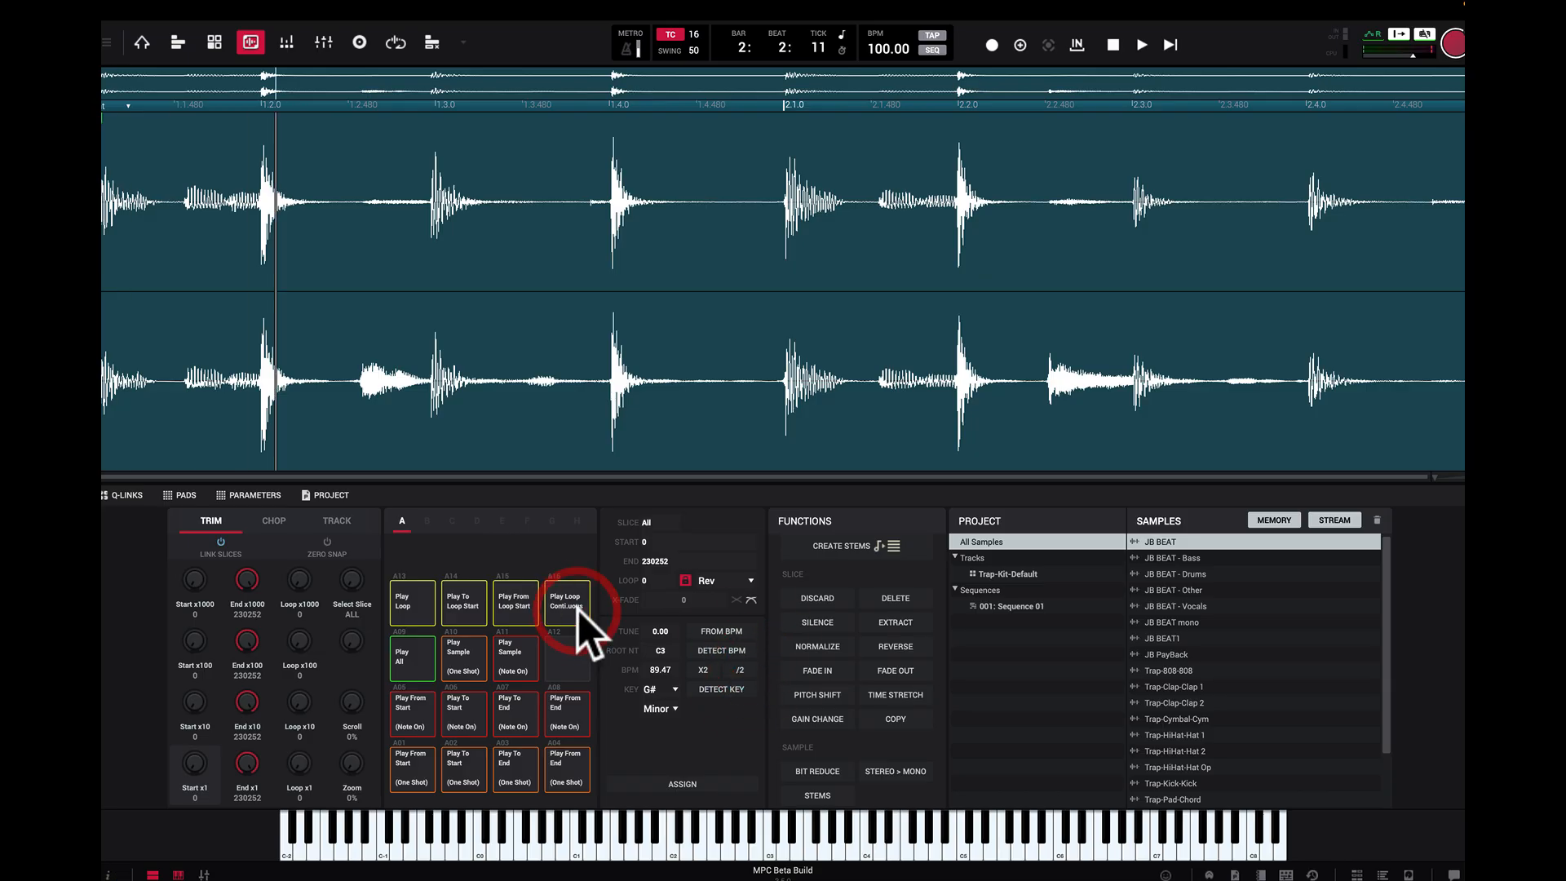